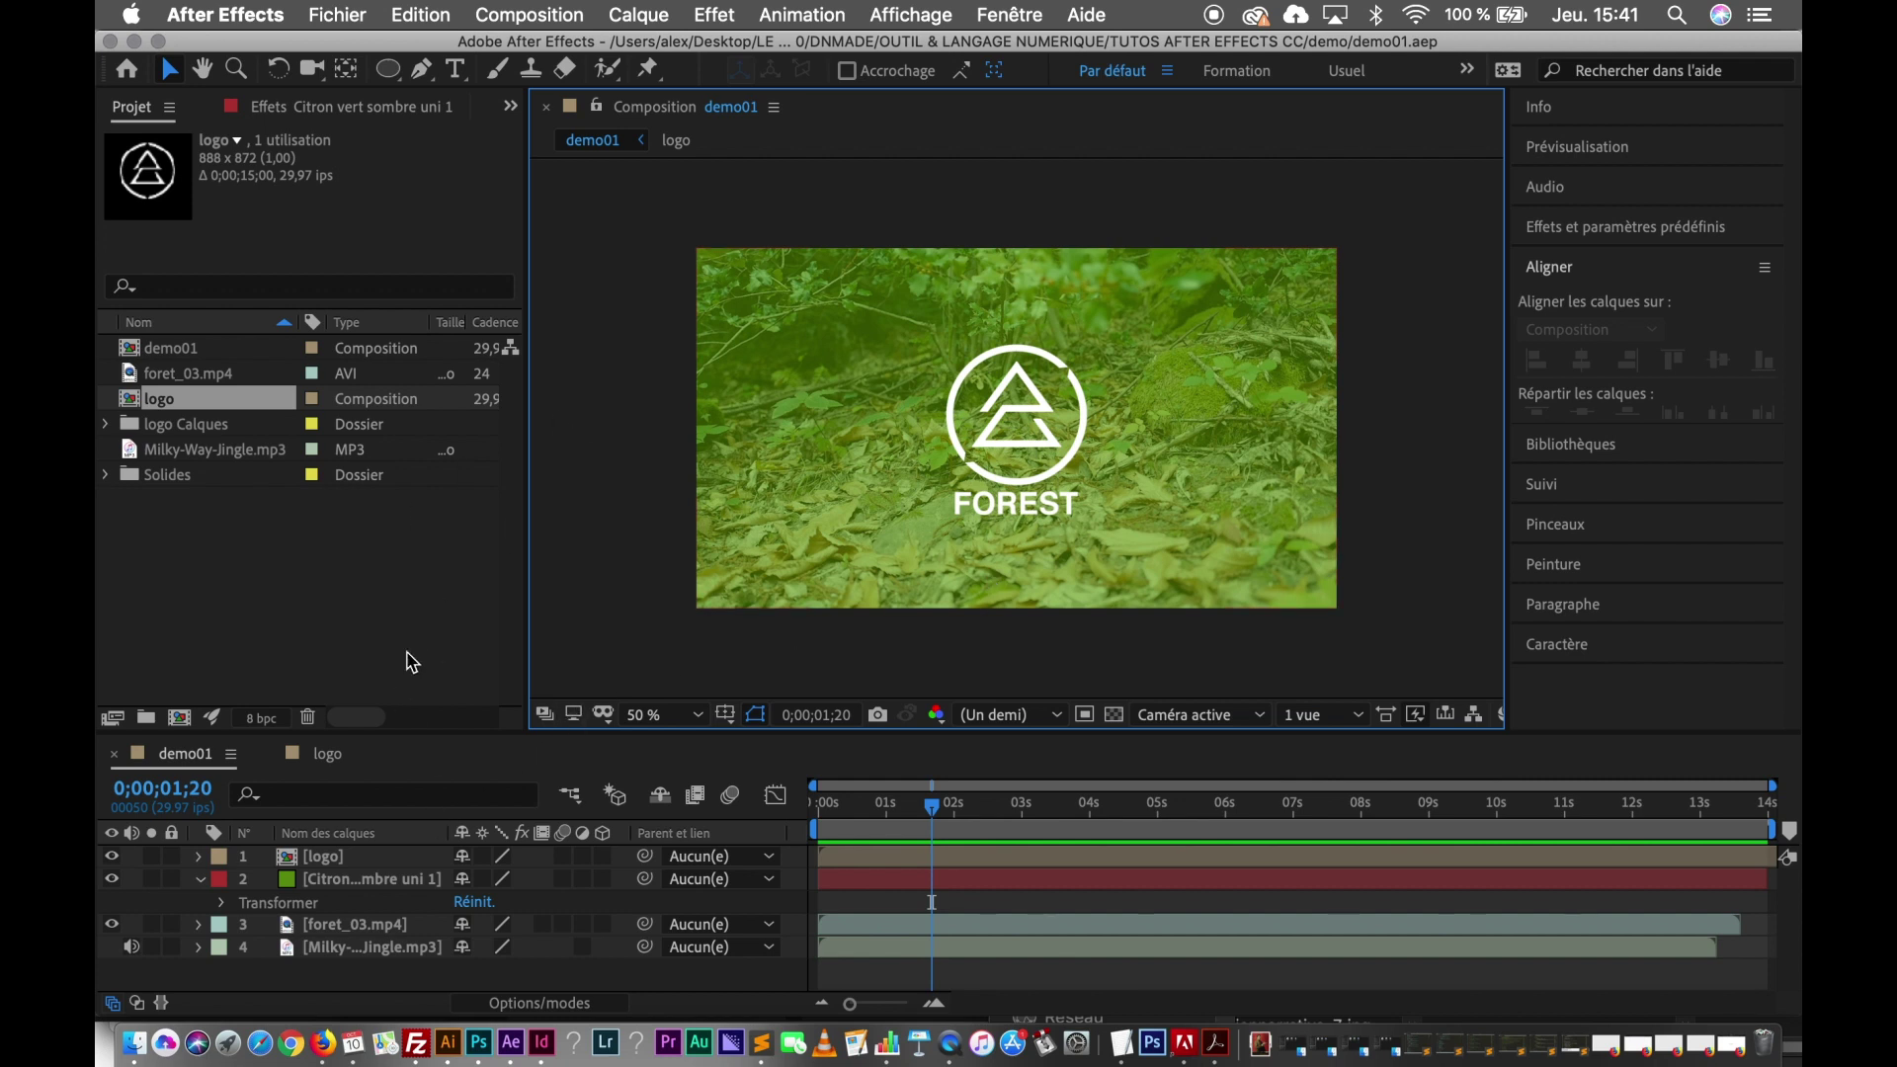
Try a star-shaped mask on the green solid layer, placing it beside the logo, and delete it.
left_click(360, 884)
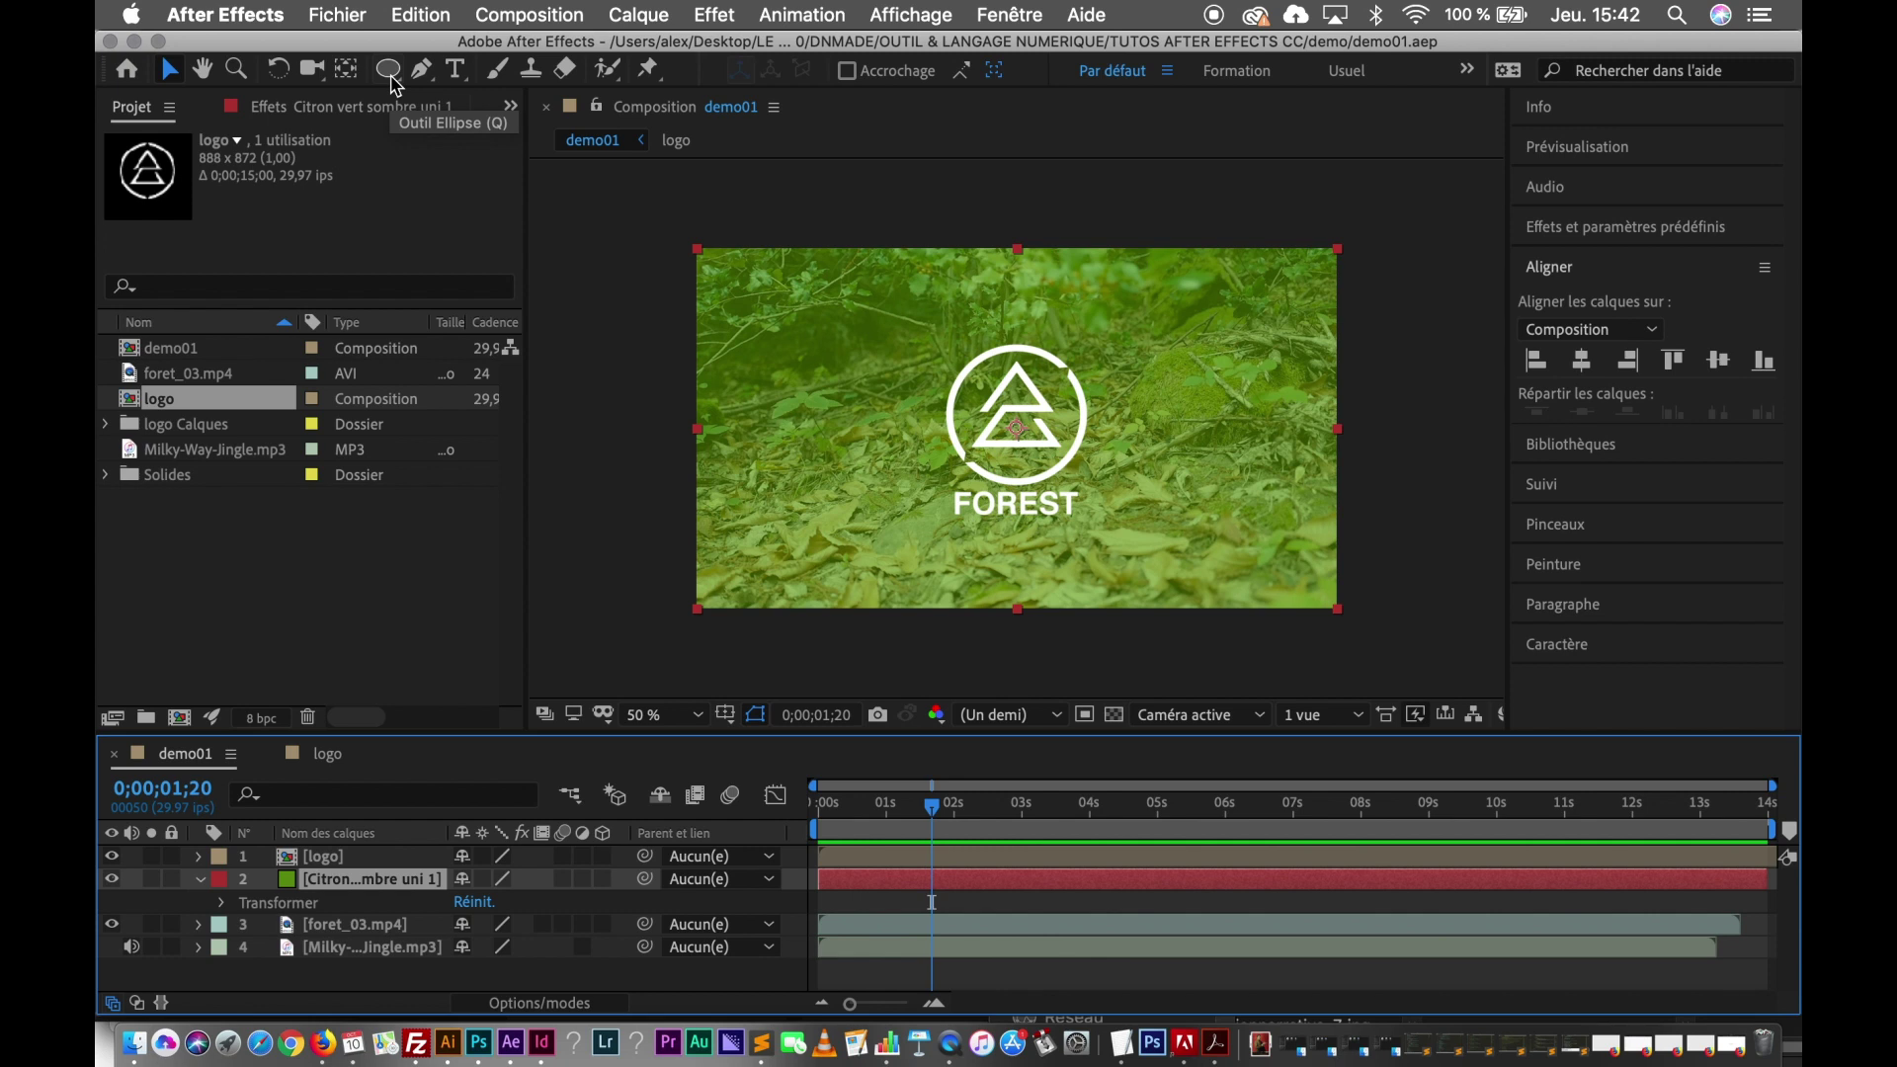
left_click_drag(392, 81, 481, 188)
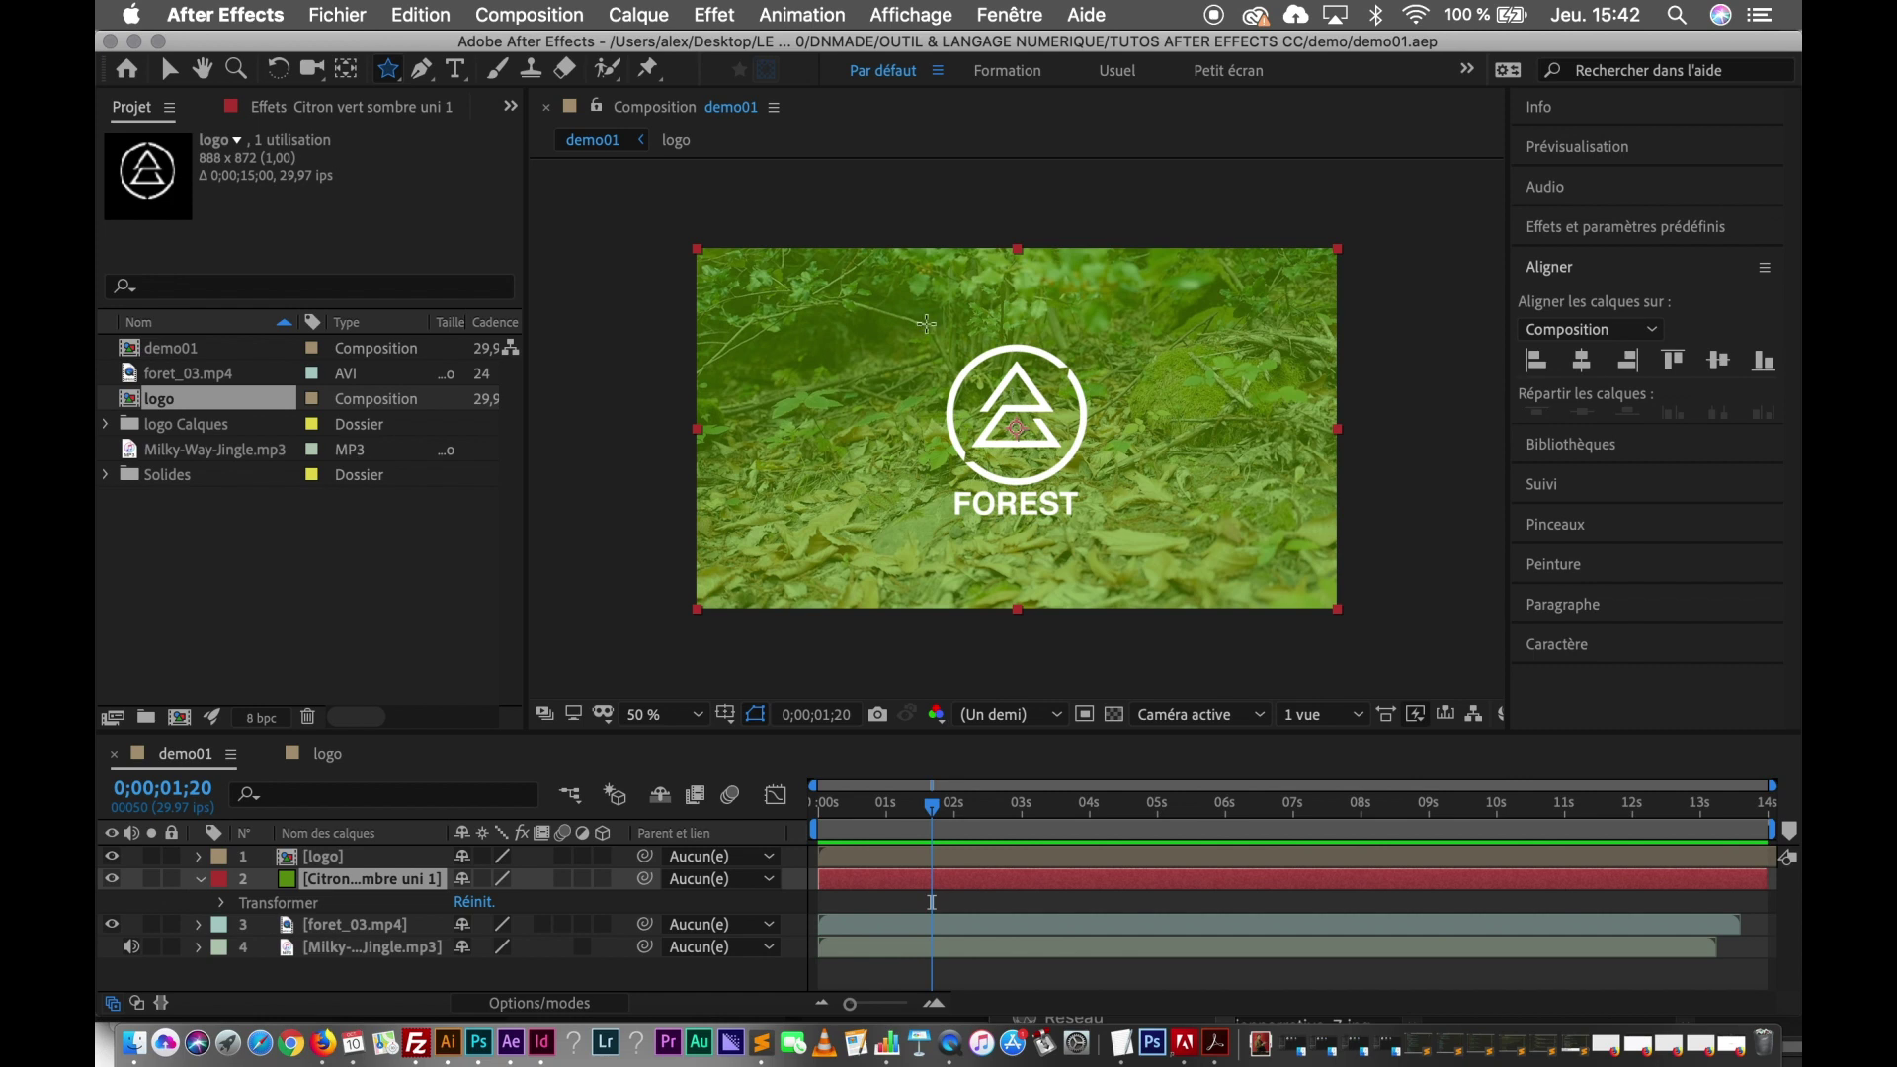
left_click_drag(925, 324, 928, 410)
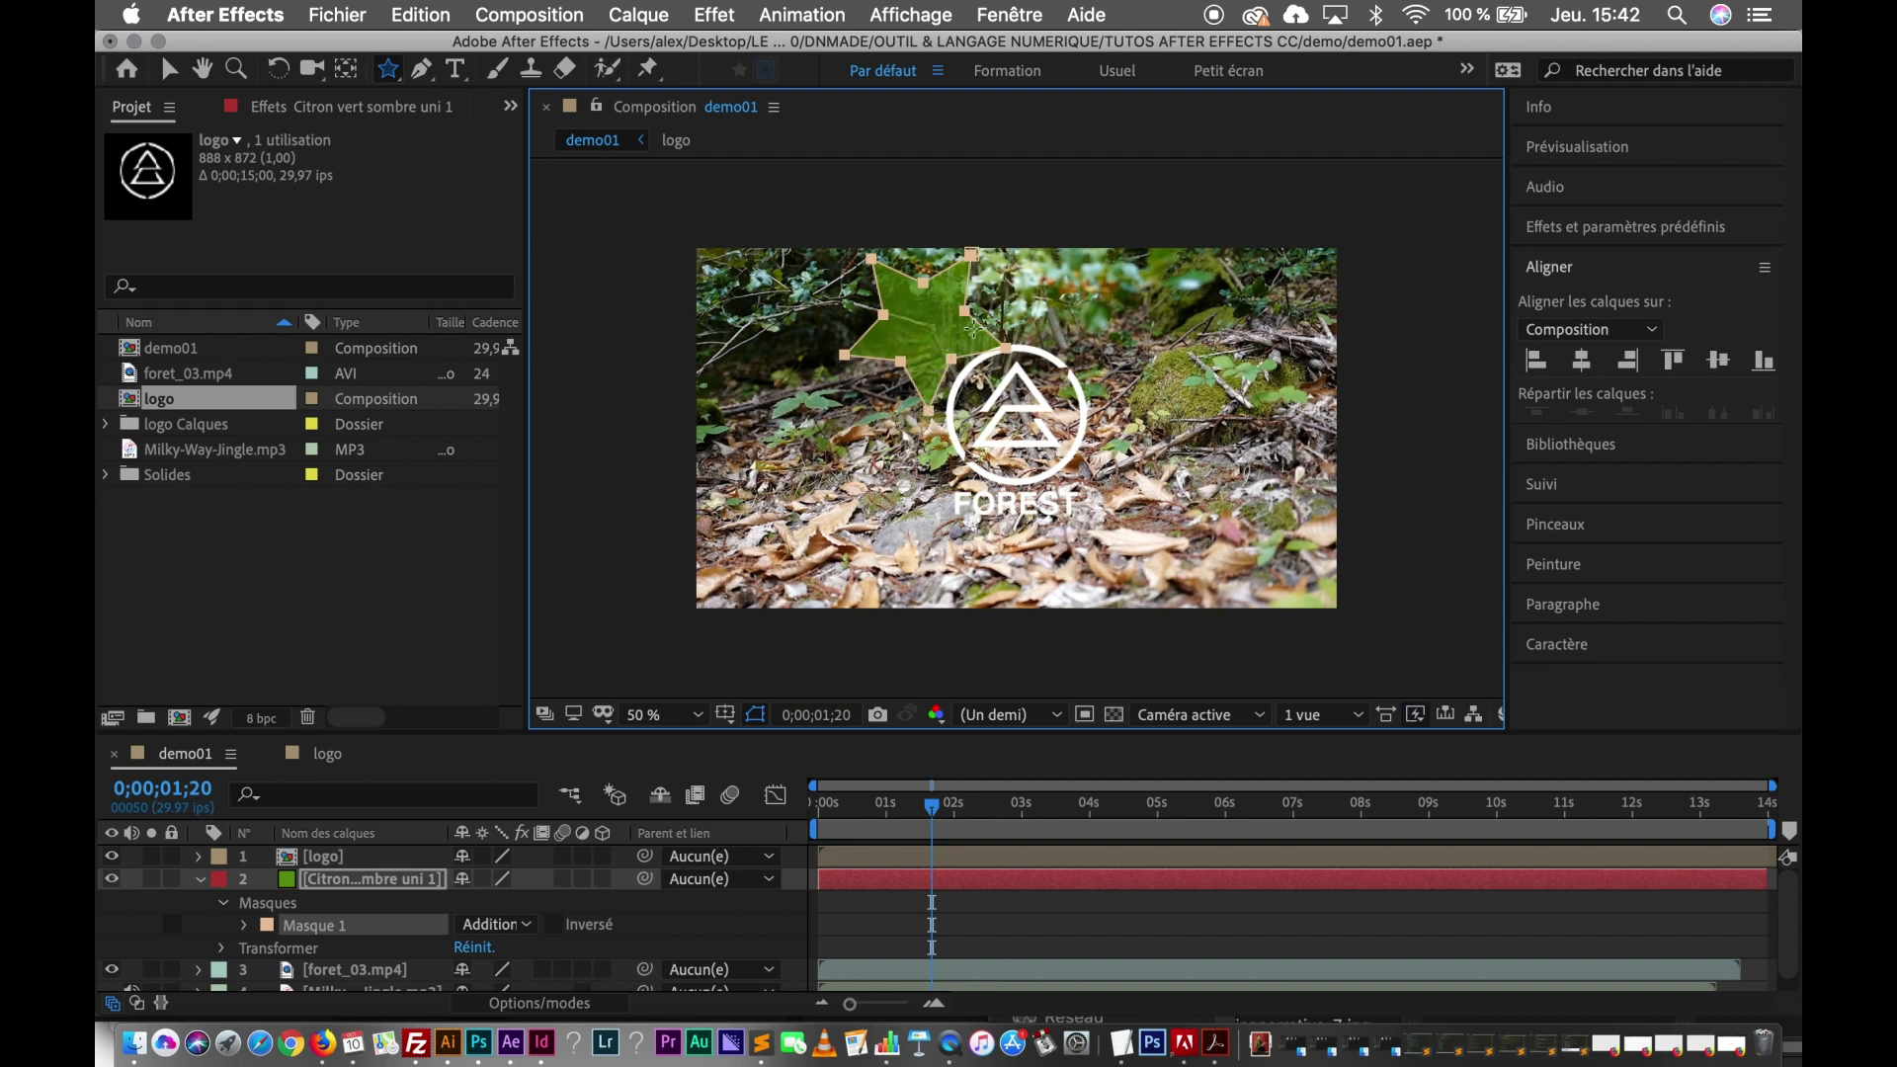
left_click(168, 68)
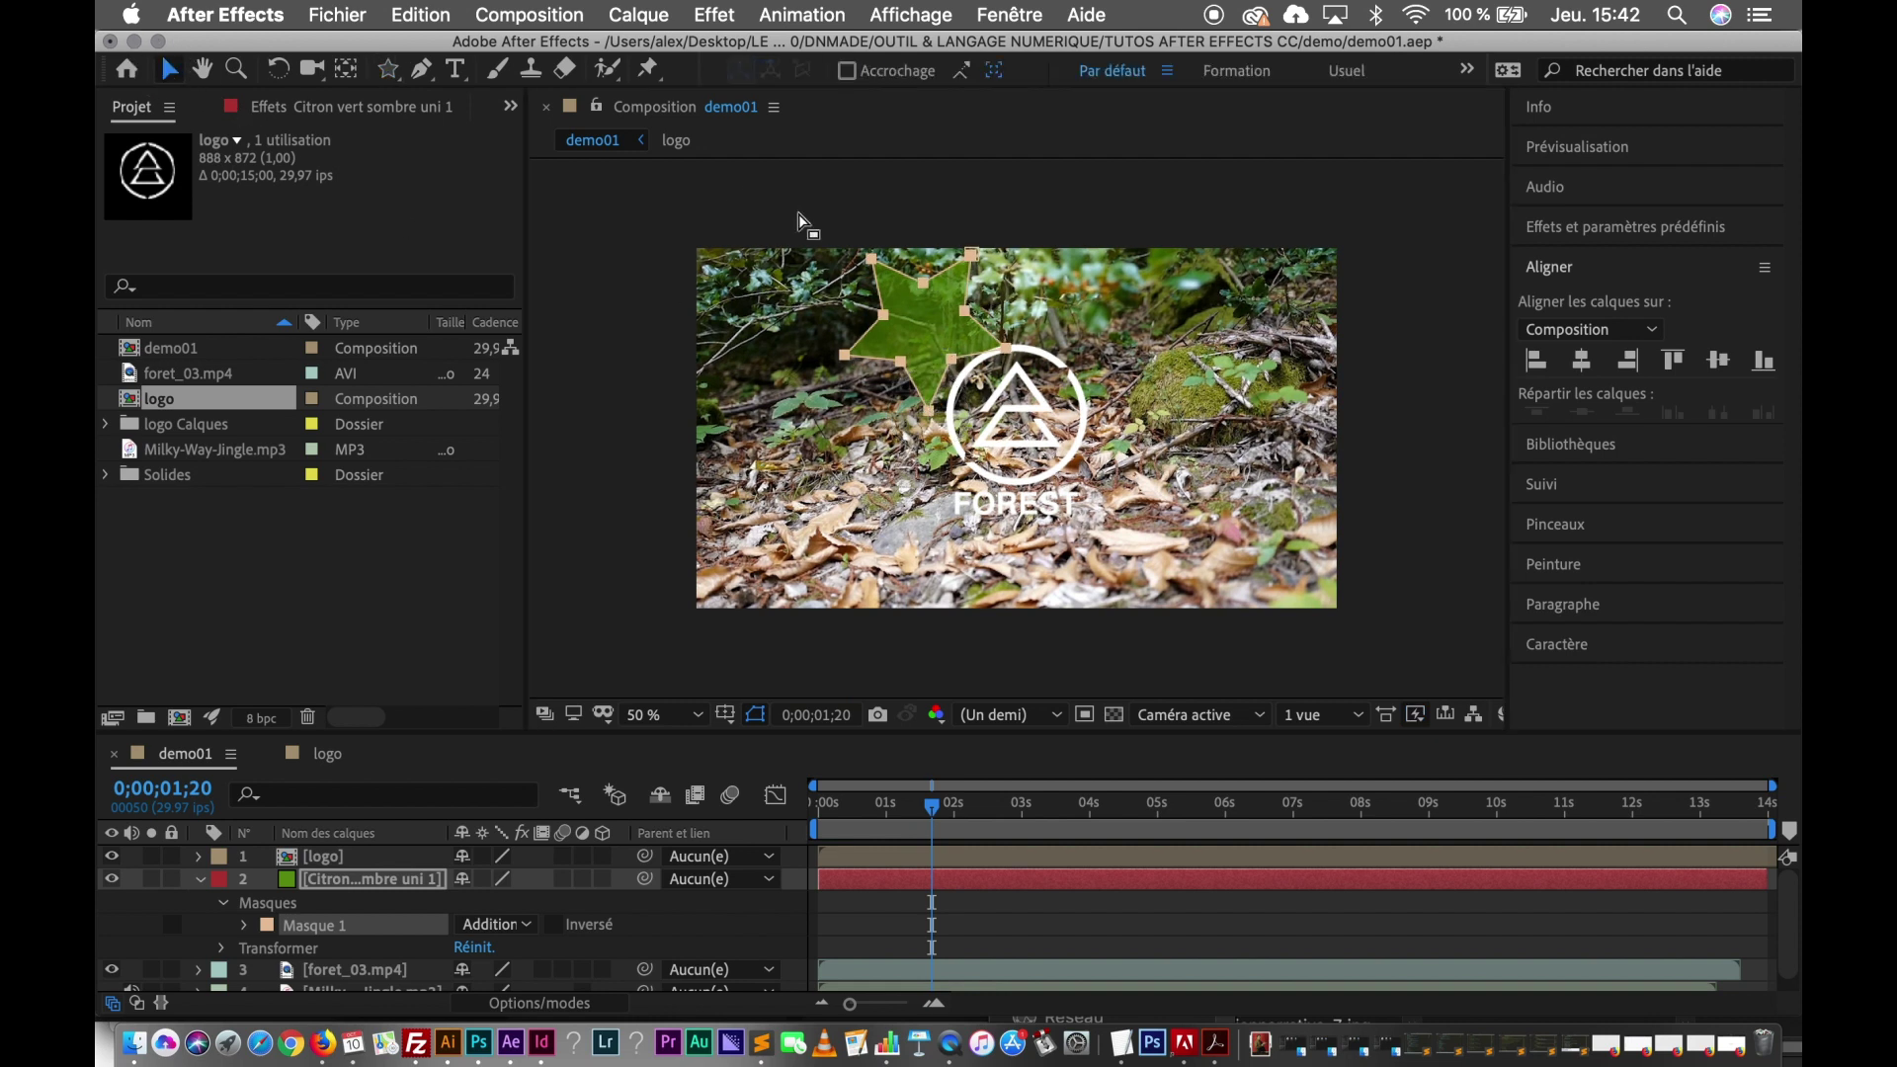
left_click_drag(886, 321, 826, 426)
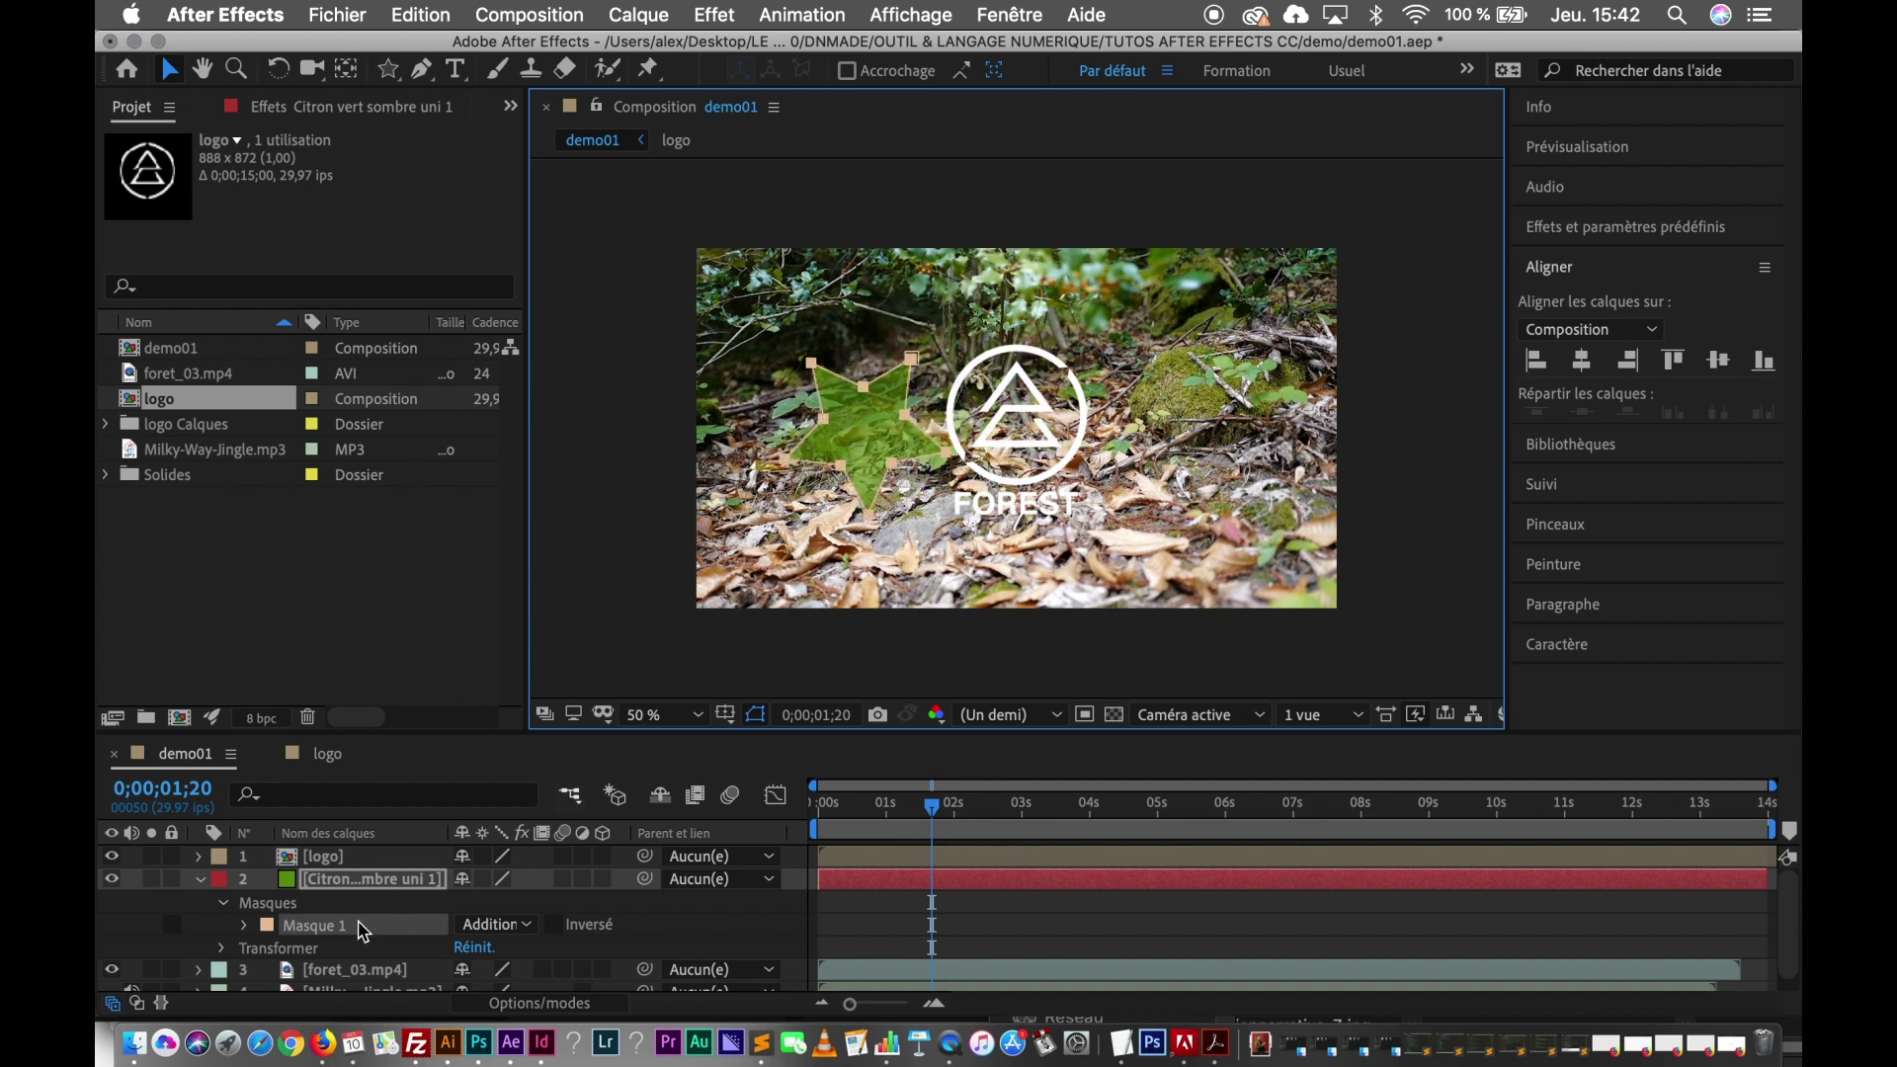
left_click(335, 907)
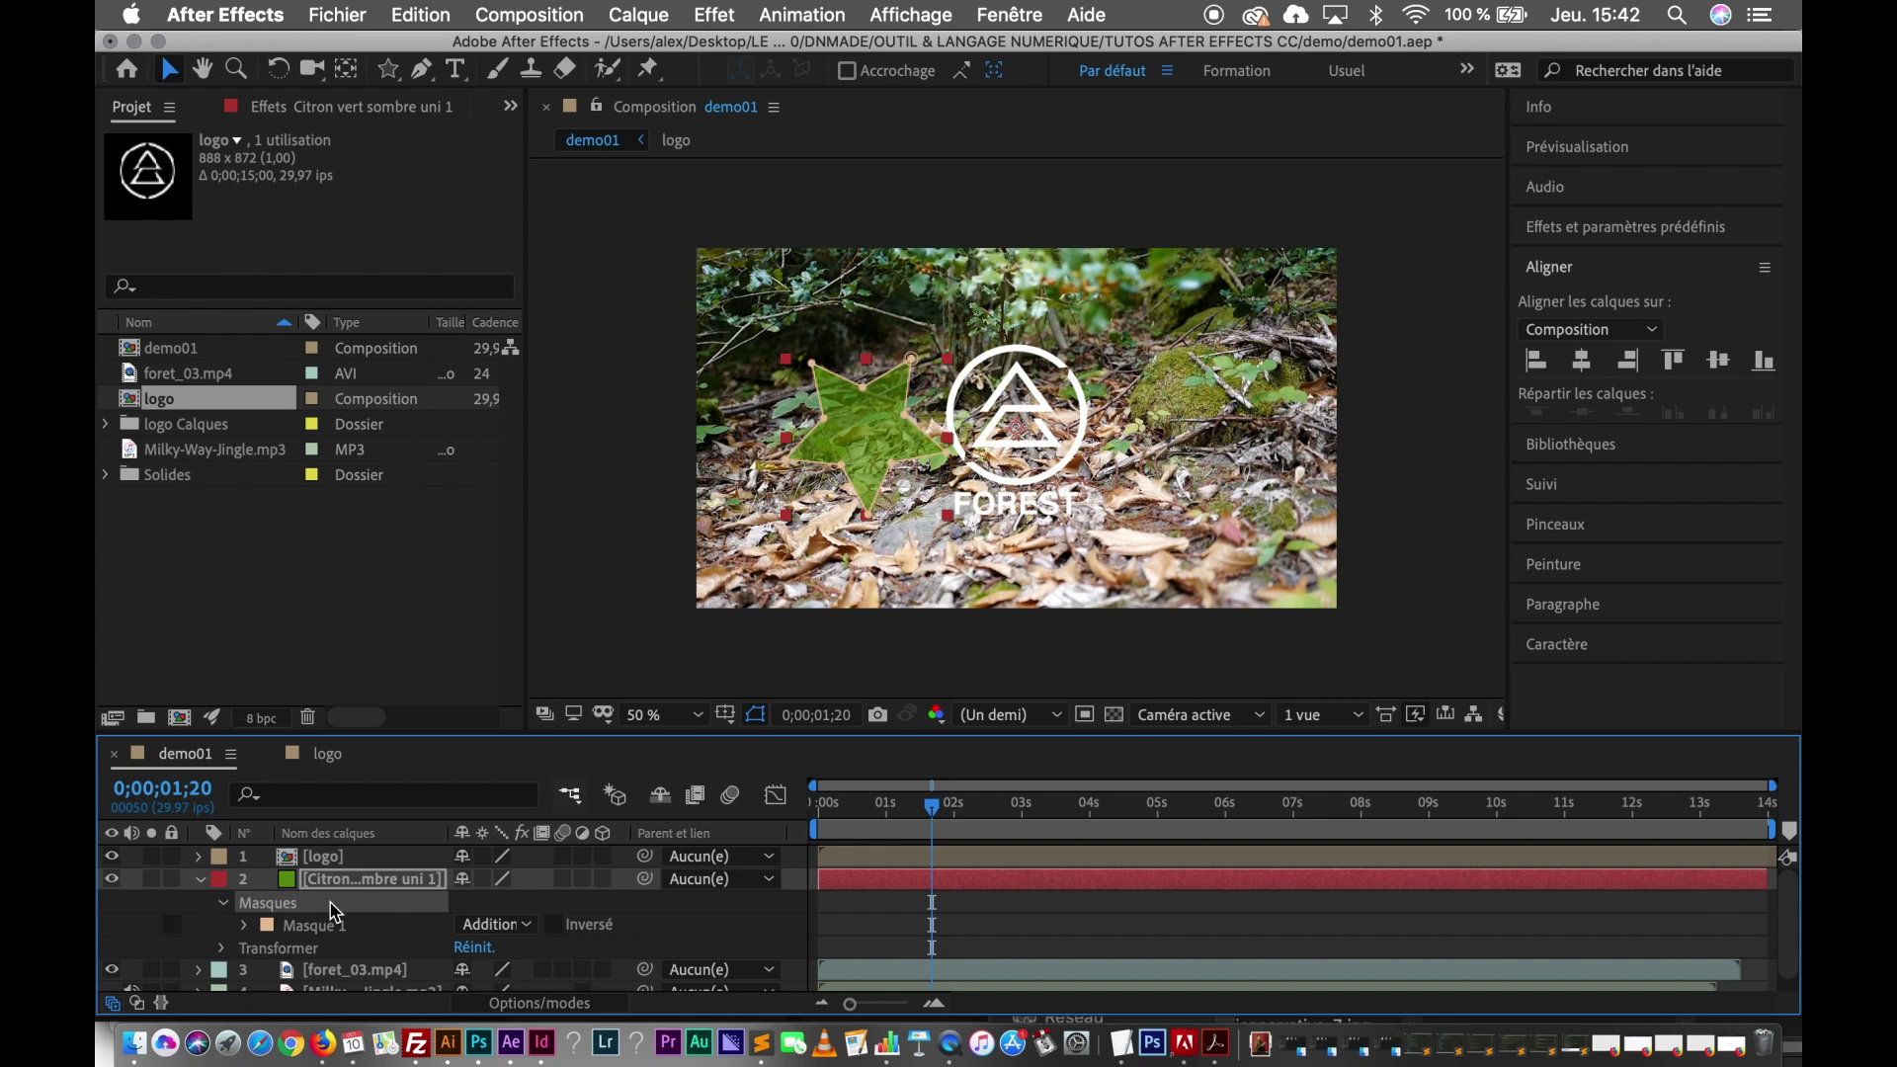
key("Delete")
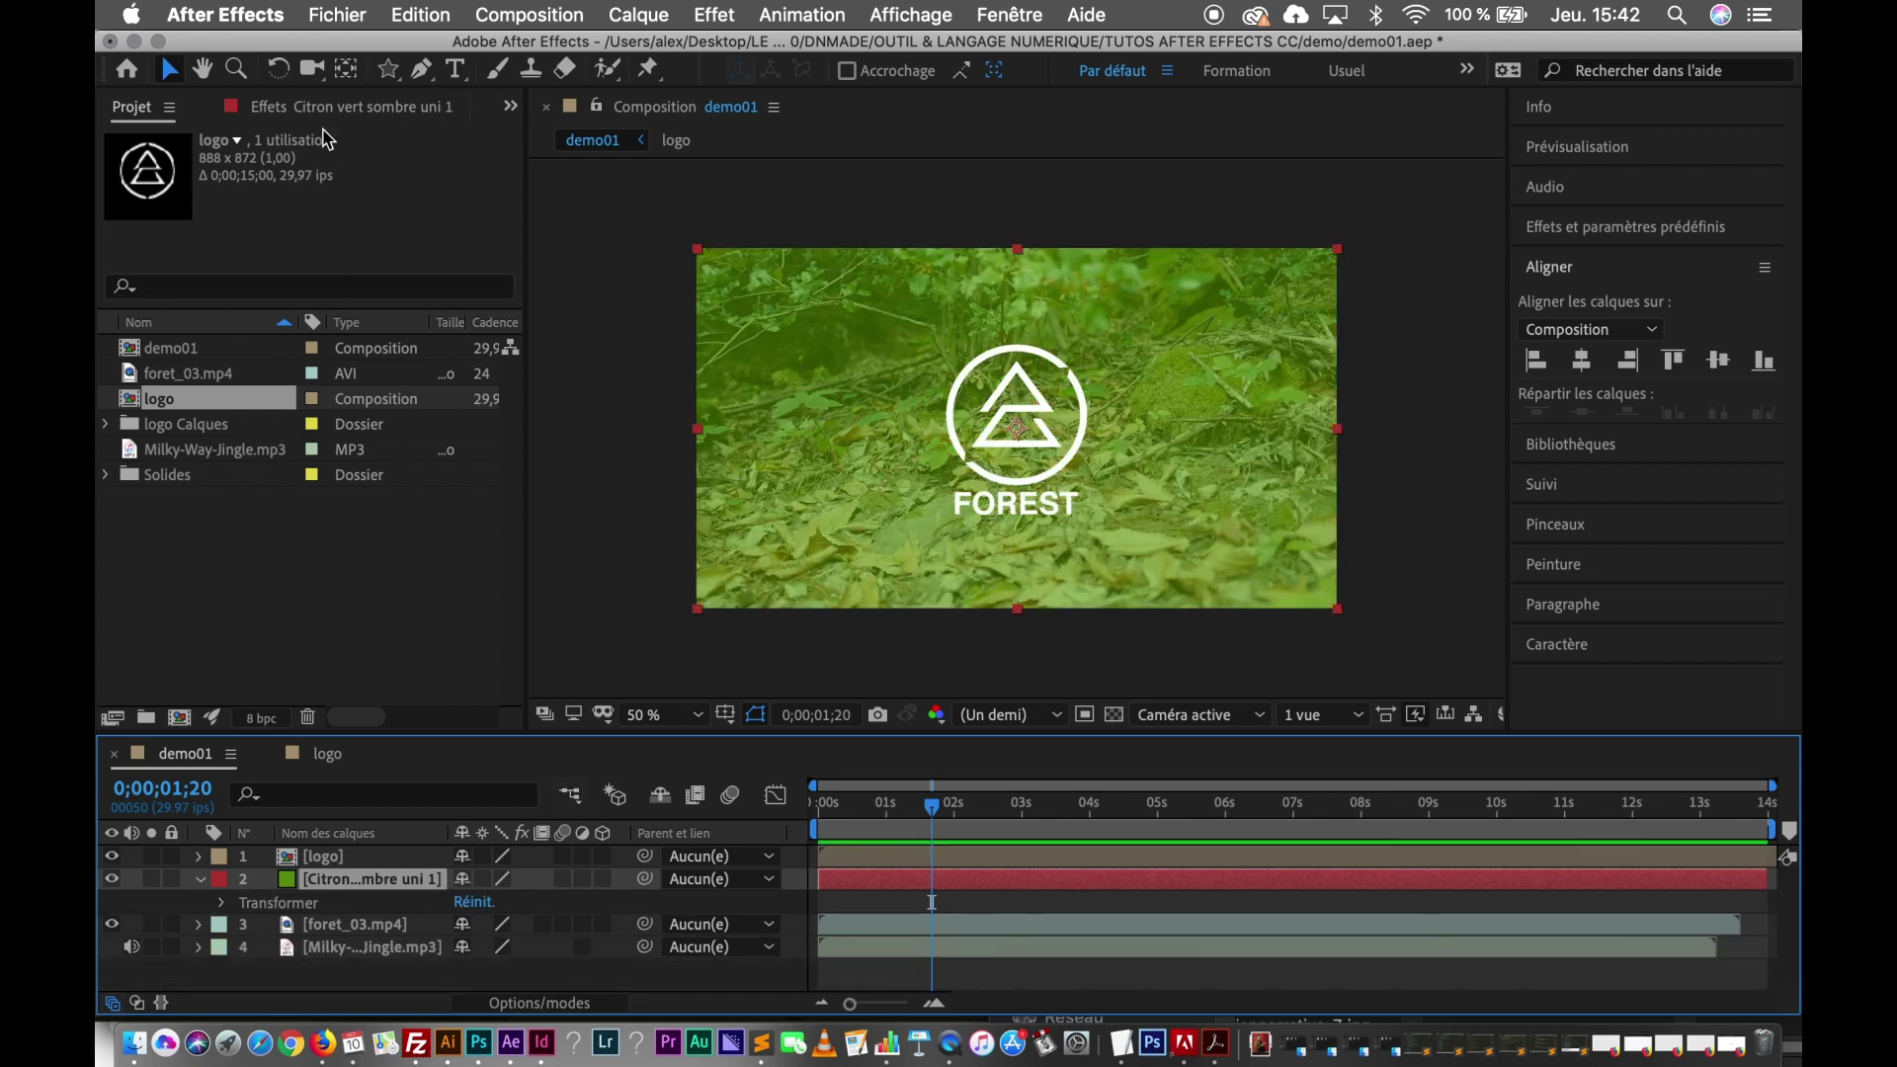
Draw a closed freeform mask with straight and curved segments around the logo on the green solid layer, using the Pen tool.
left_click(421, 68)
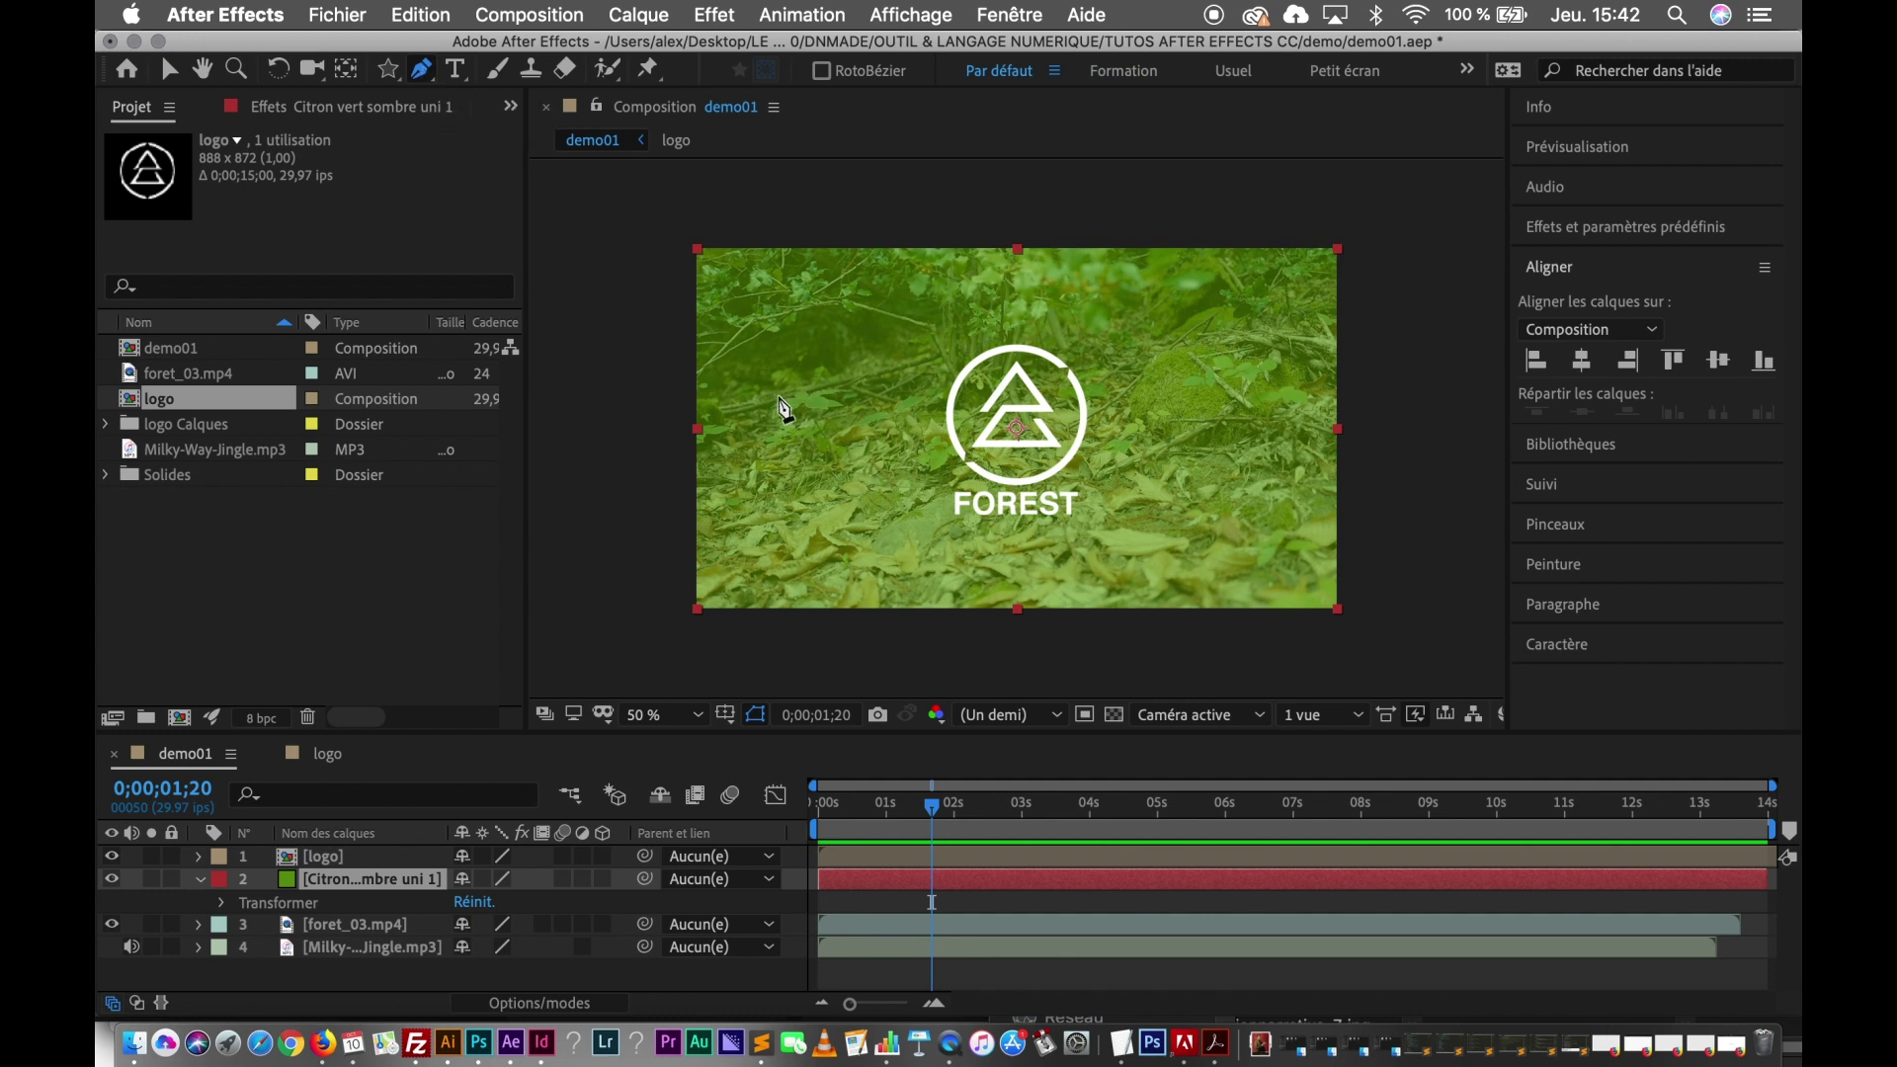
left_click(797, 414)
left_click(916, 290)
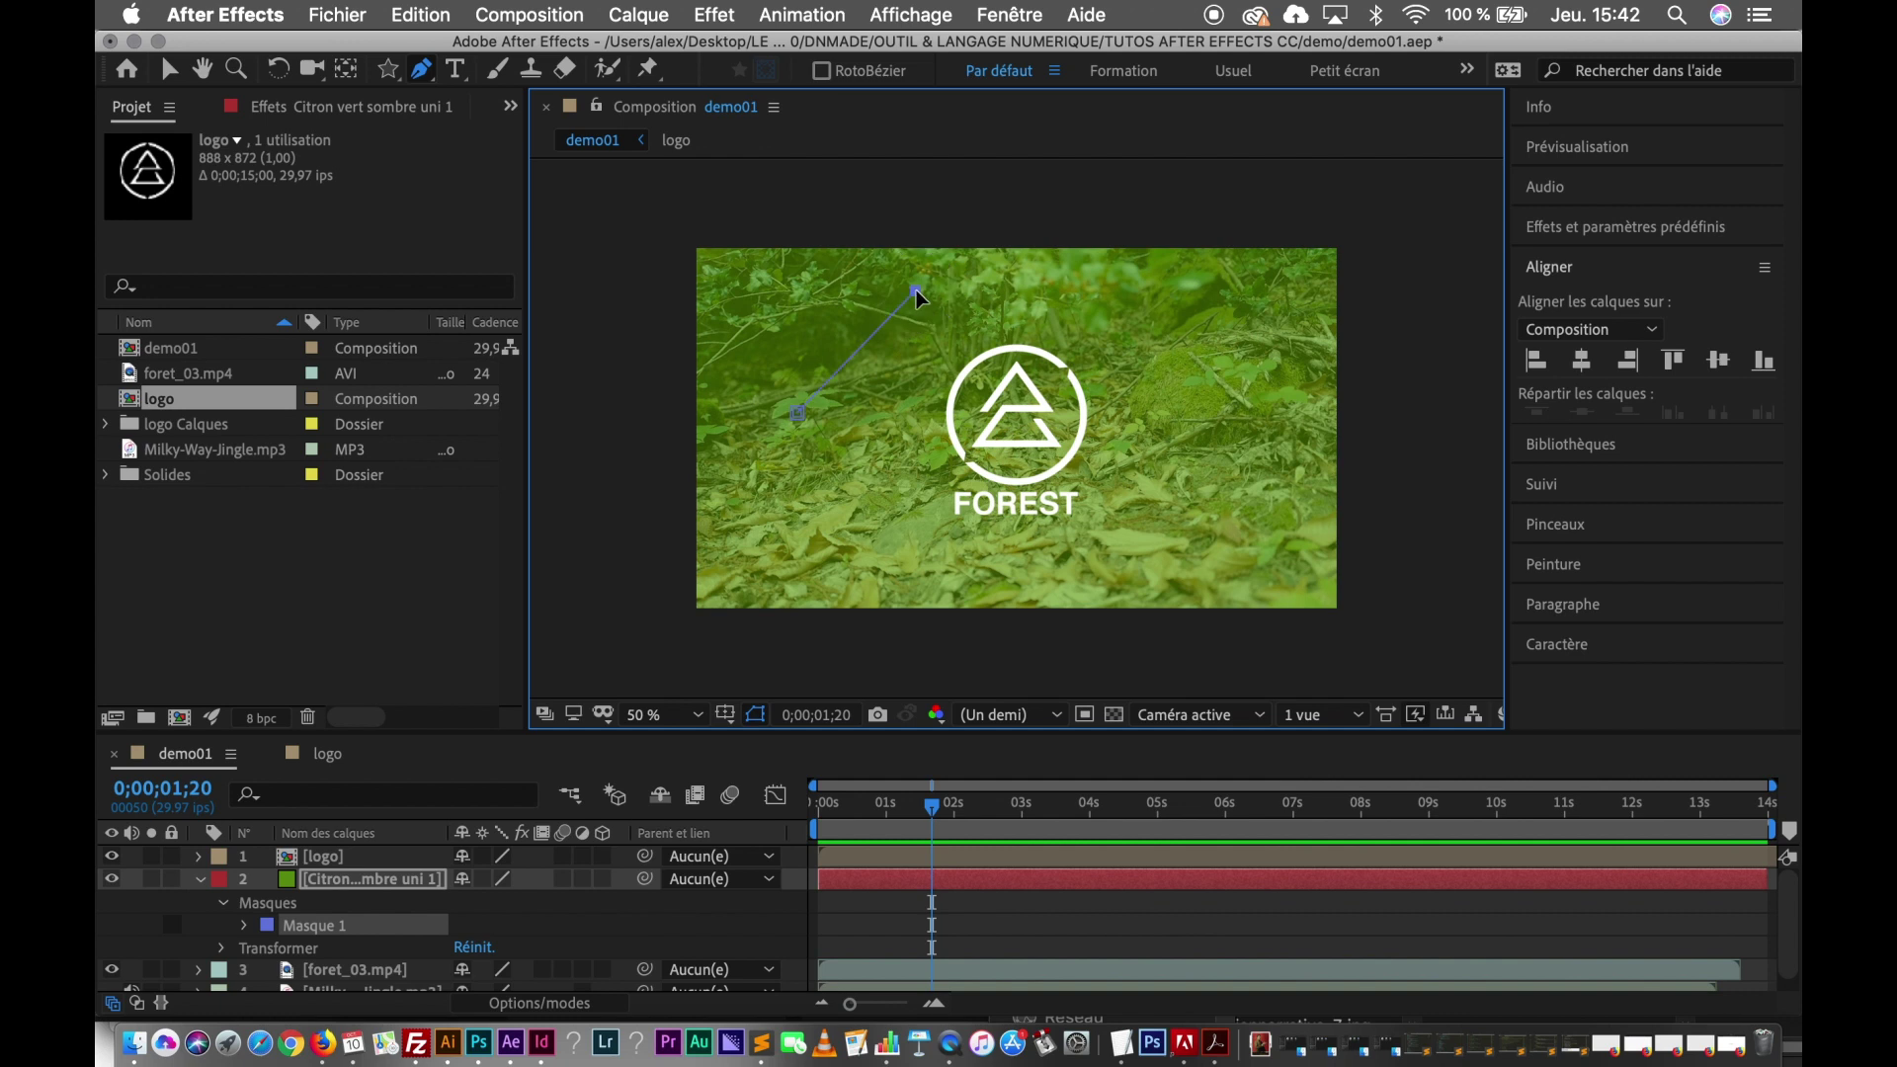
left_click_drag(1191, 313, 1211, 376)
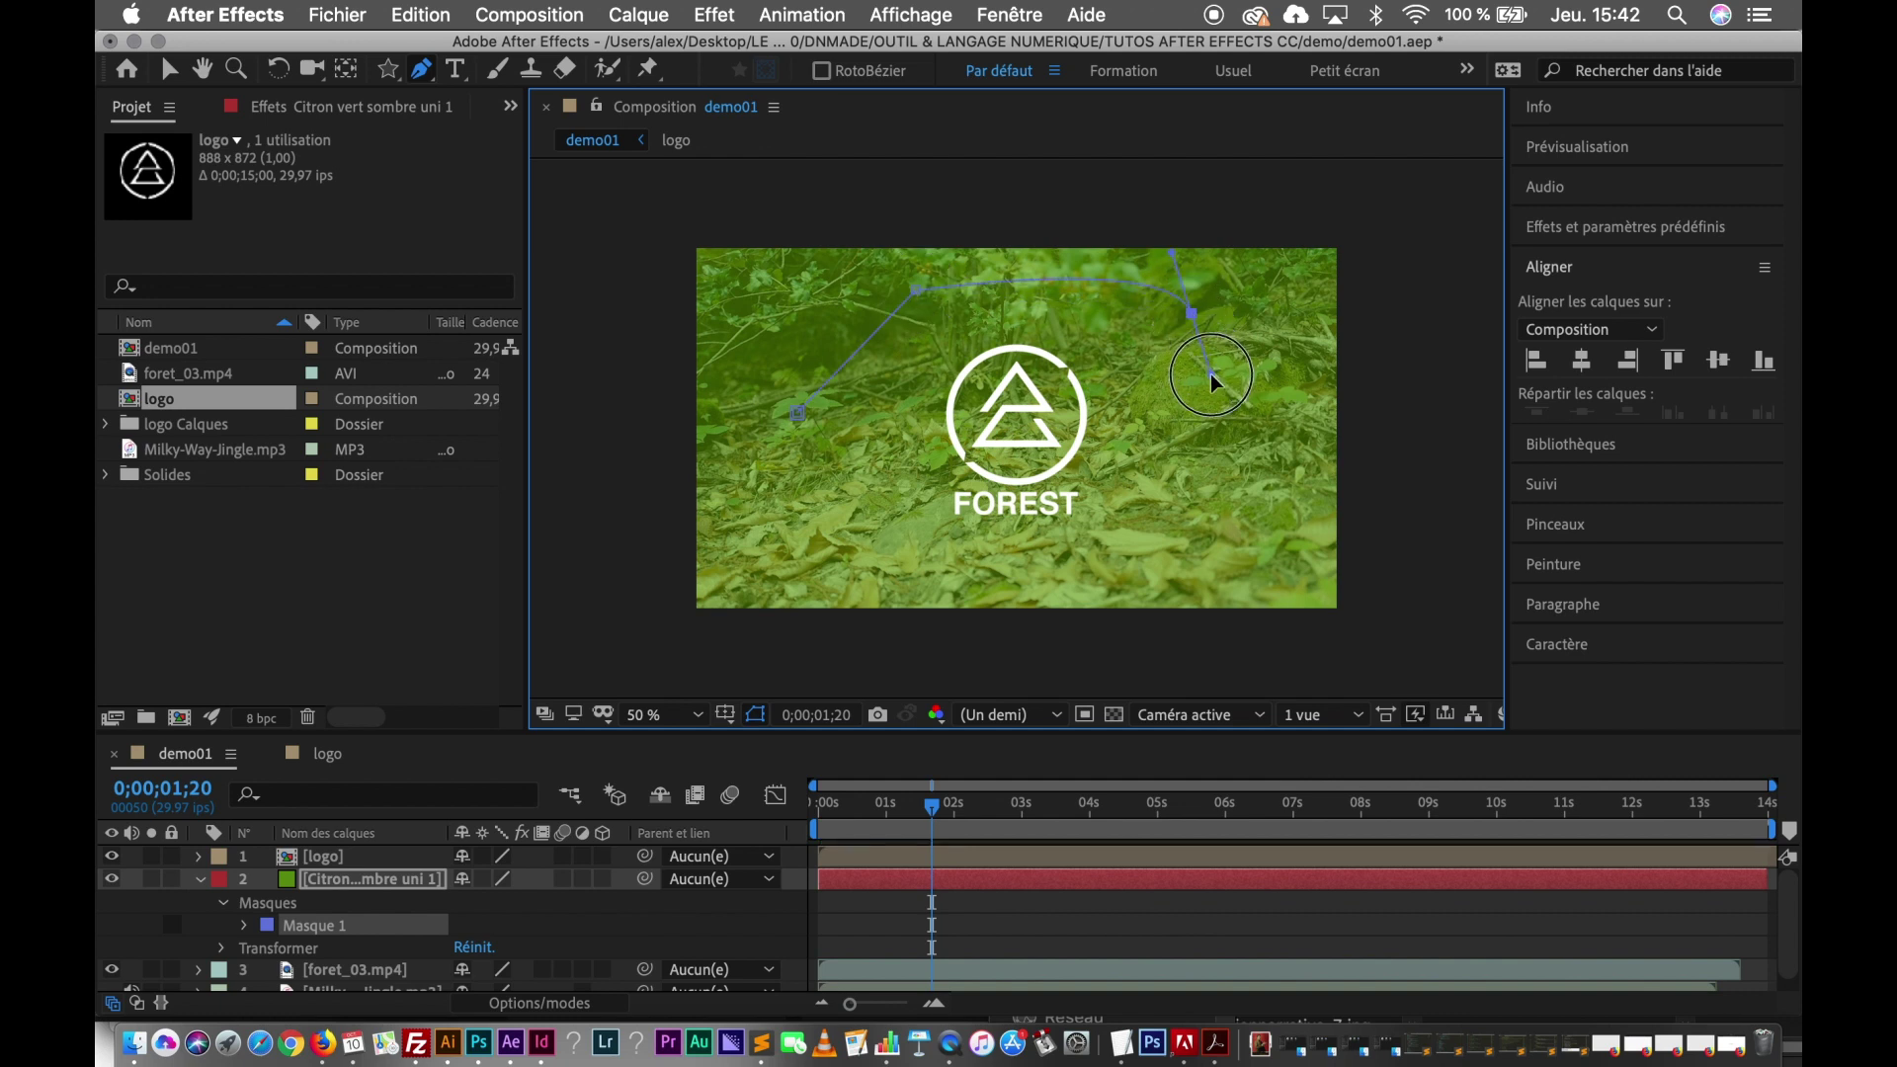
left_click_drag(1113, 488, 1166, 584)
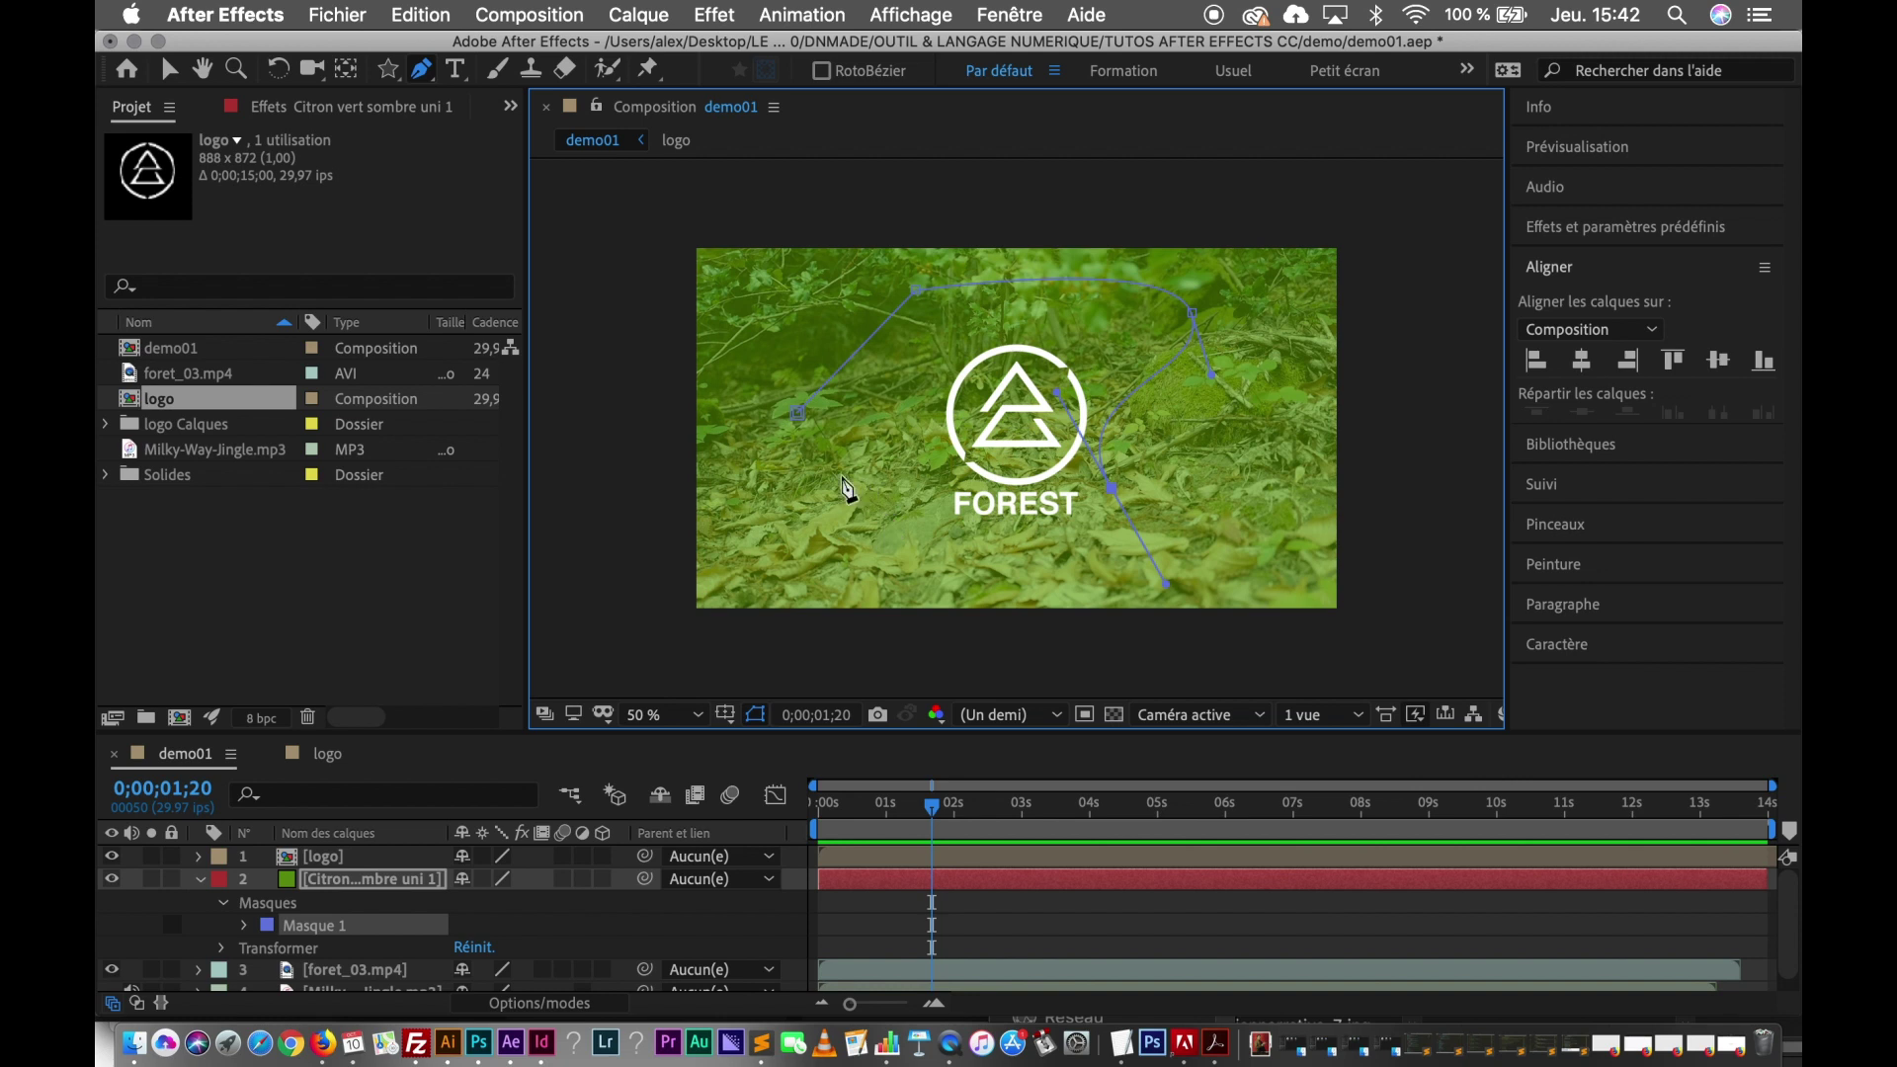
left_click_drag(840, 475, 825, 385)
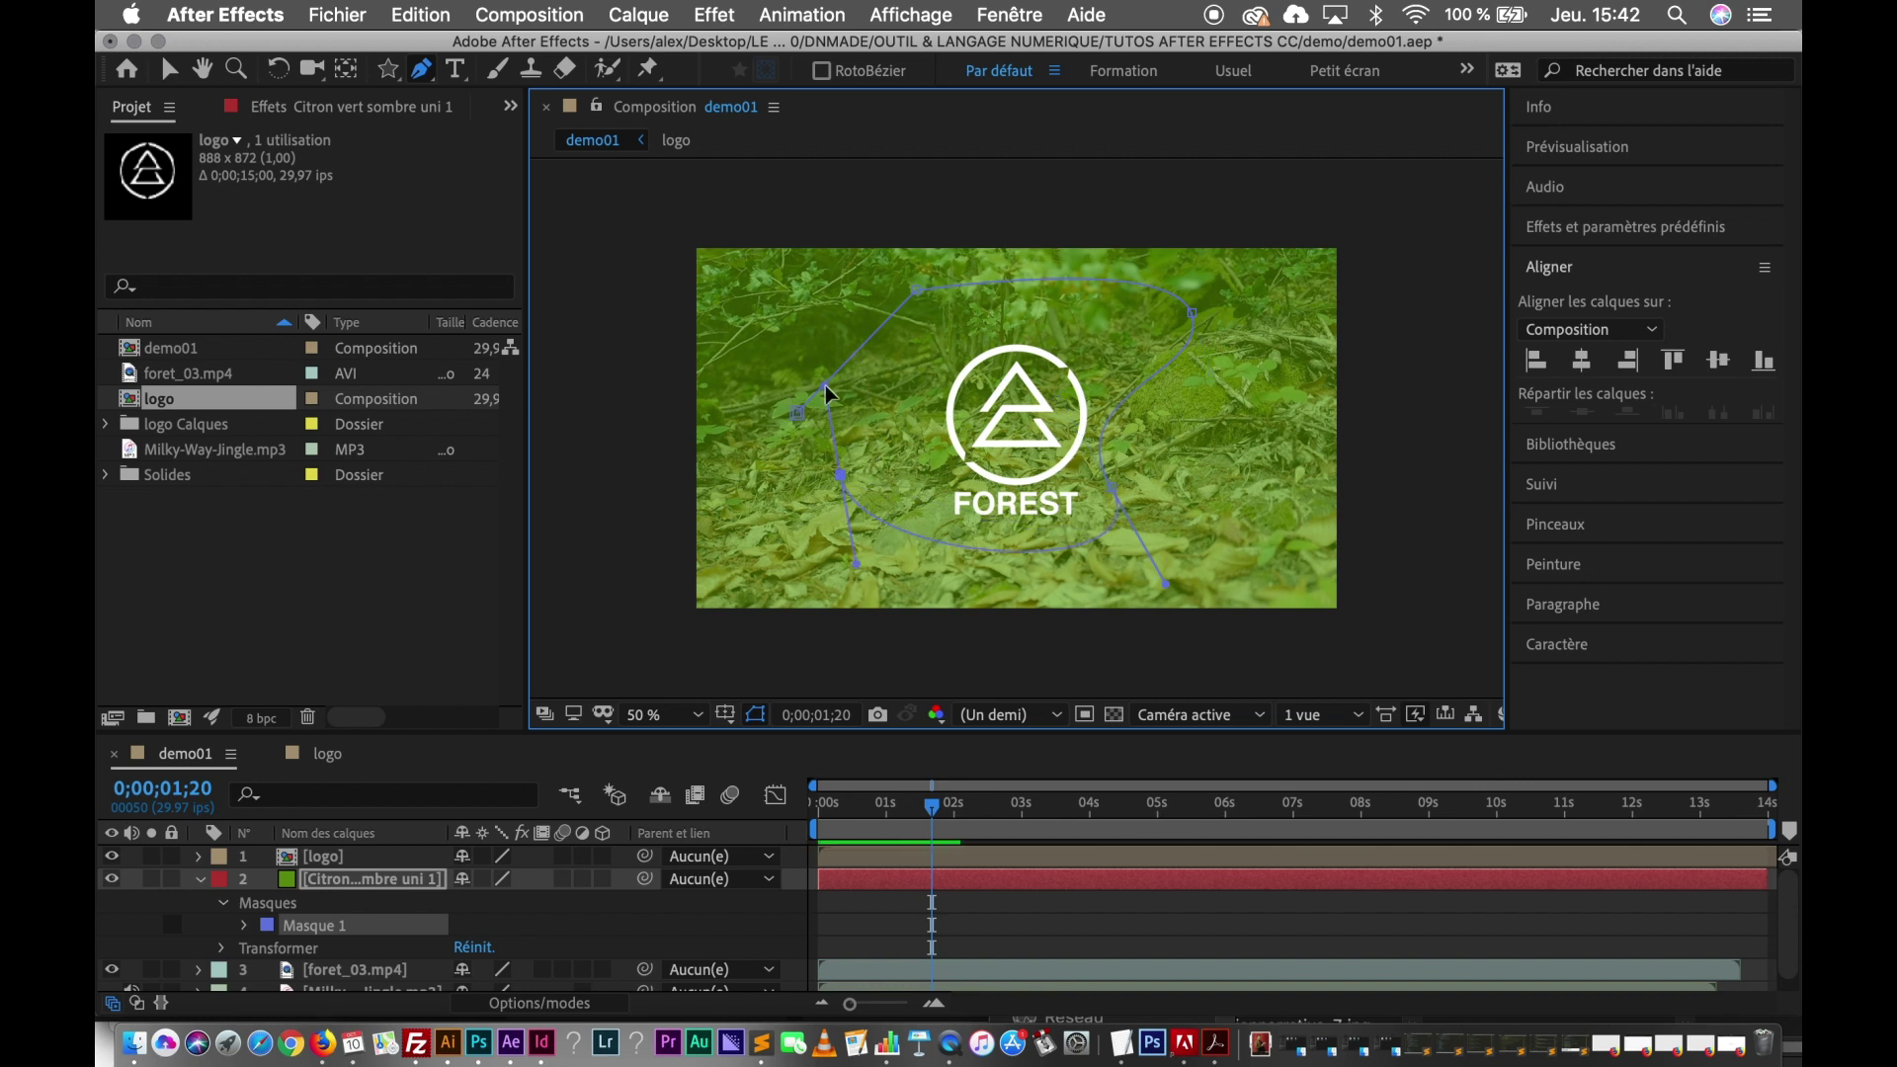
left_click(798, 414)
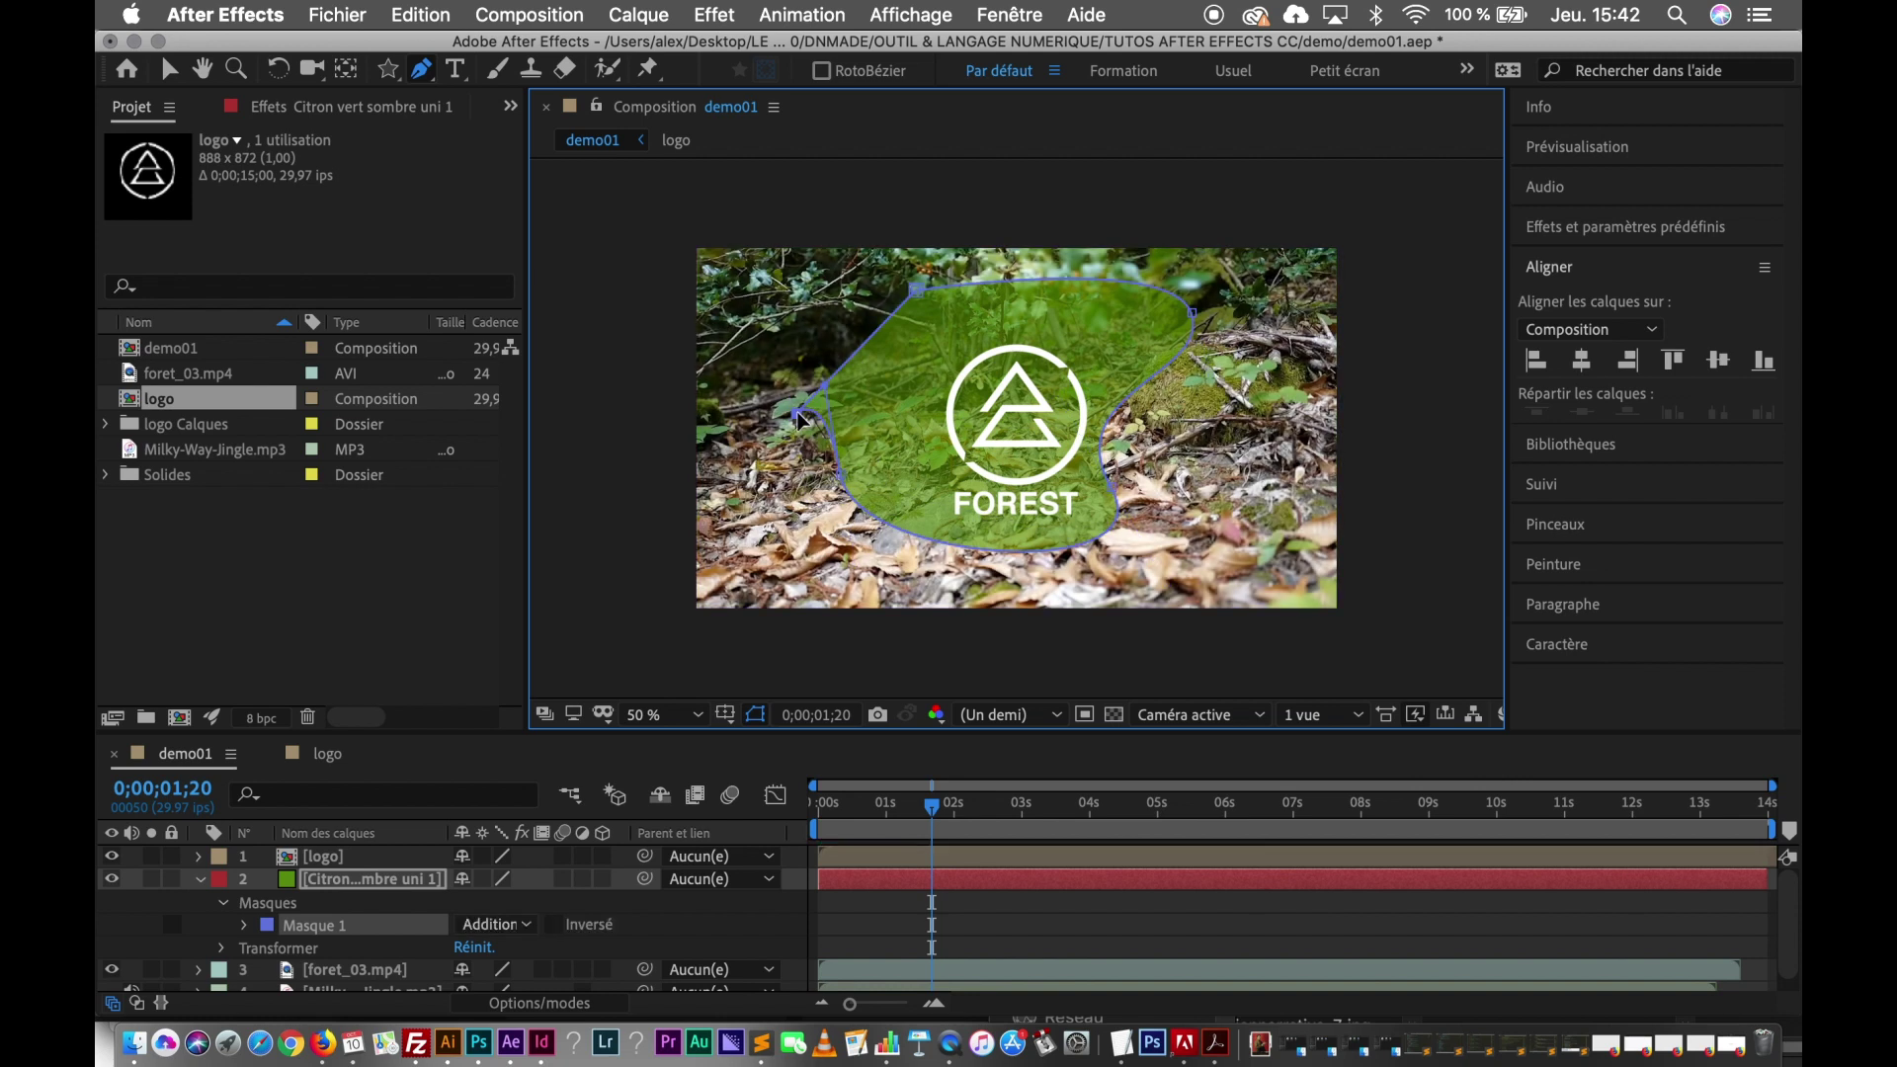
Try reshaping the freeform mask by adjusting its leftmost point, and delete the mask from the green solid layer.
left_click(169, 69)
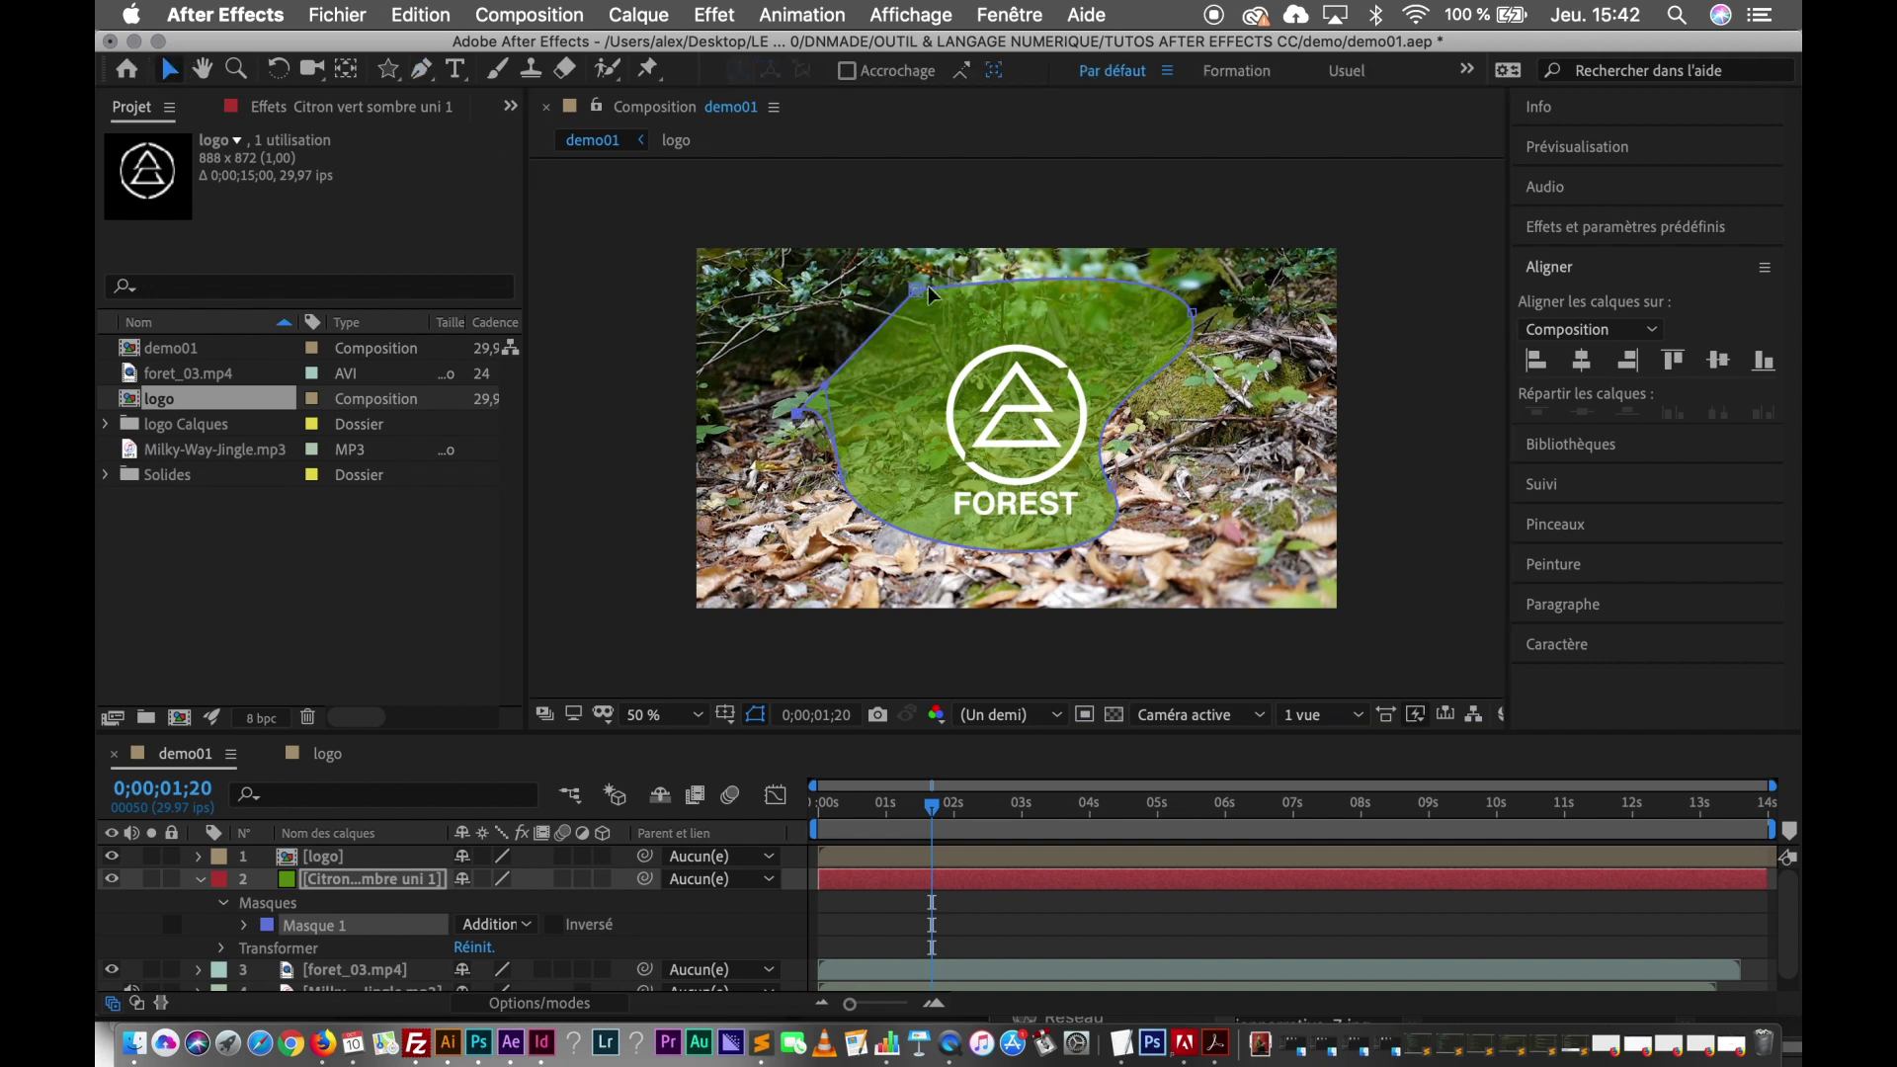
left_click(800, 420)
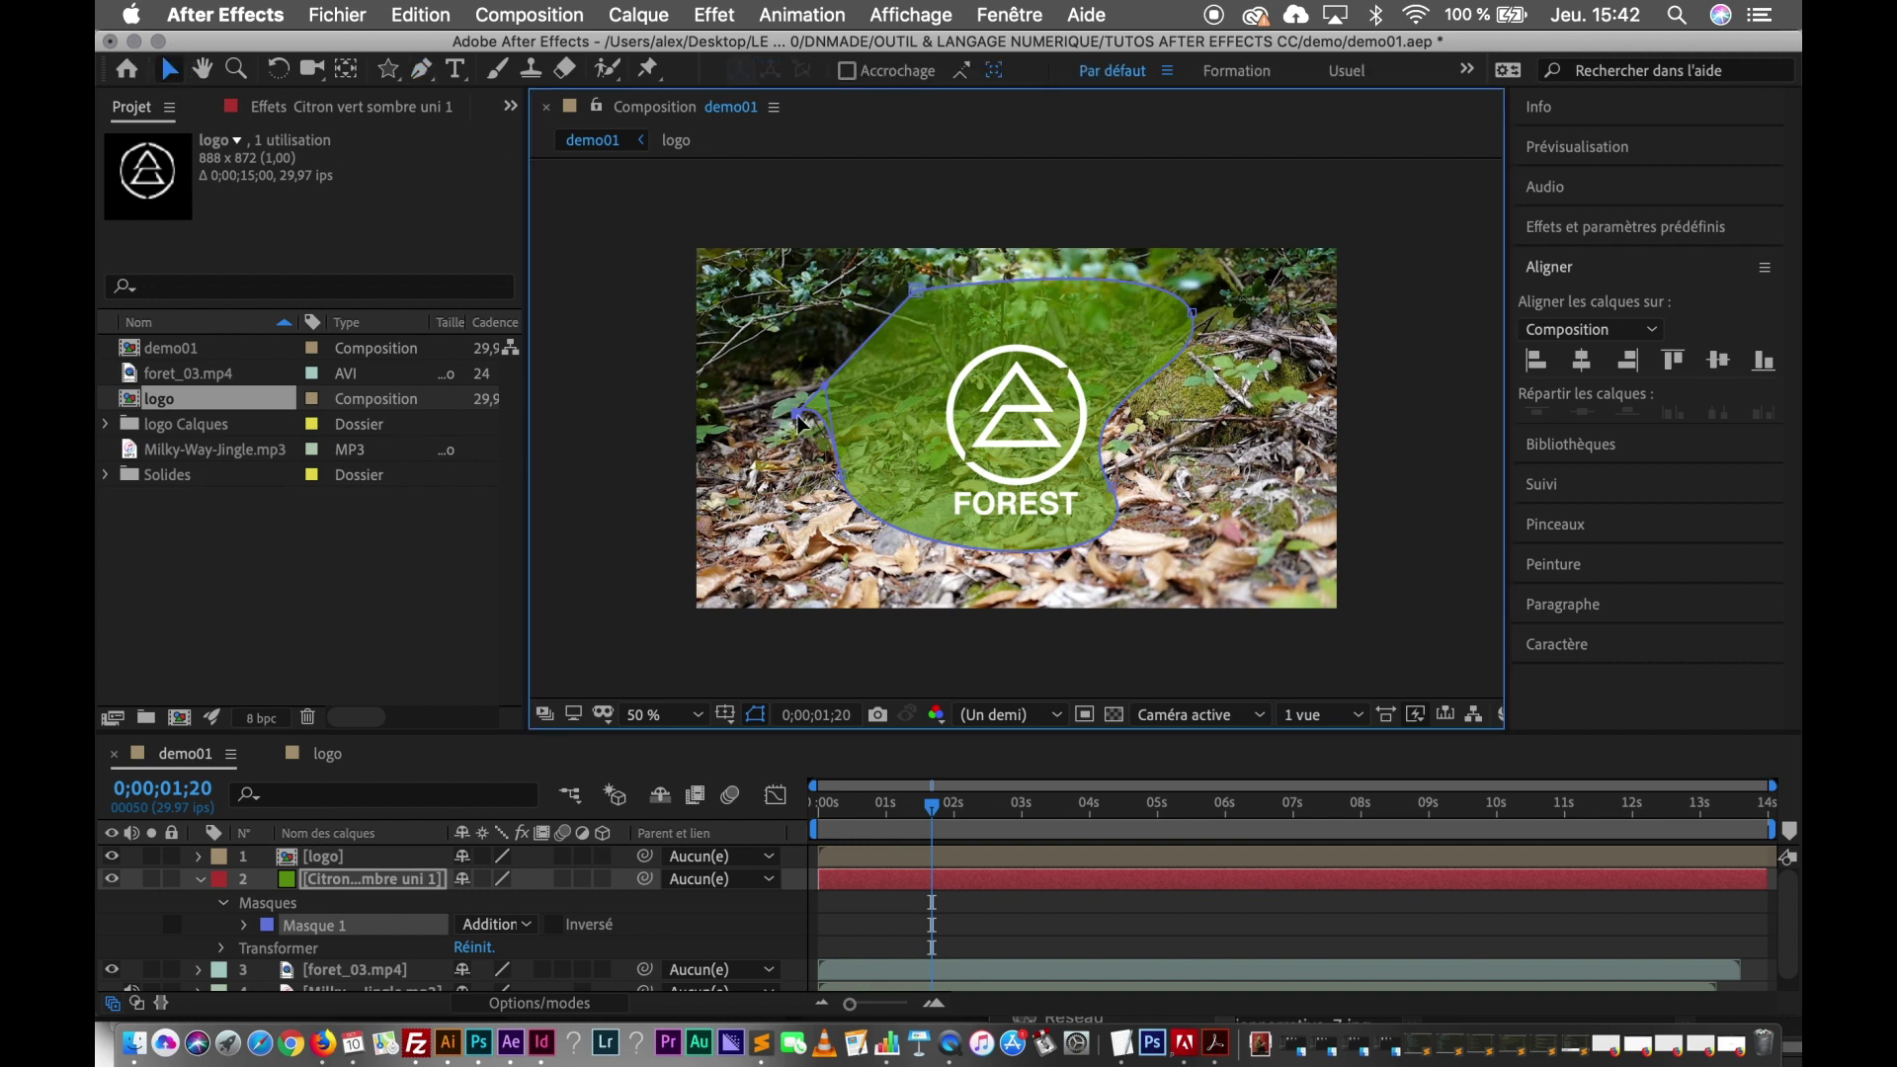
left_click_drag(798, 419, 912, 422)
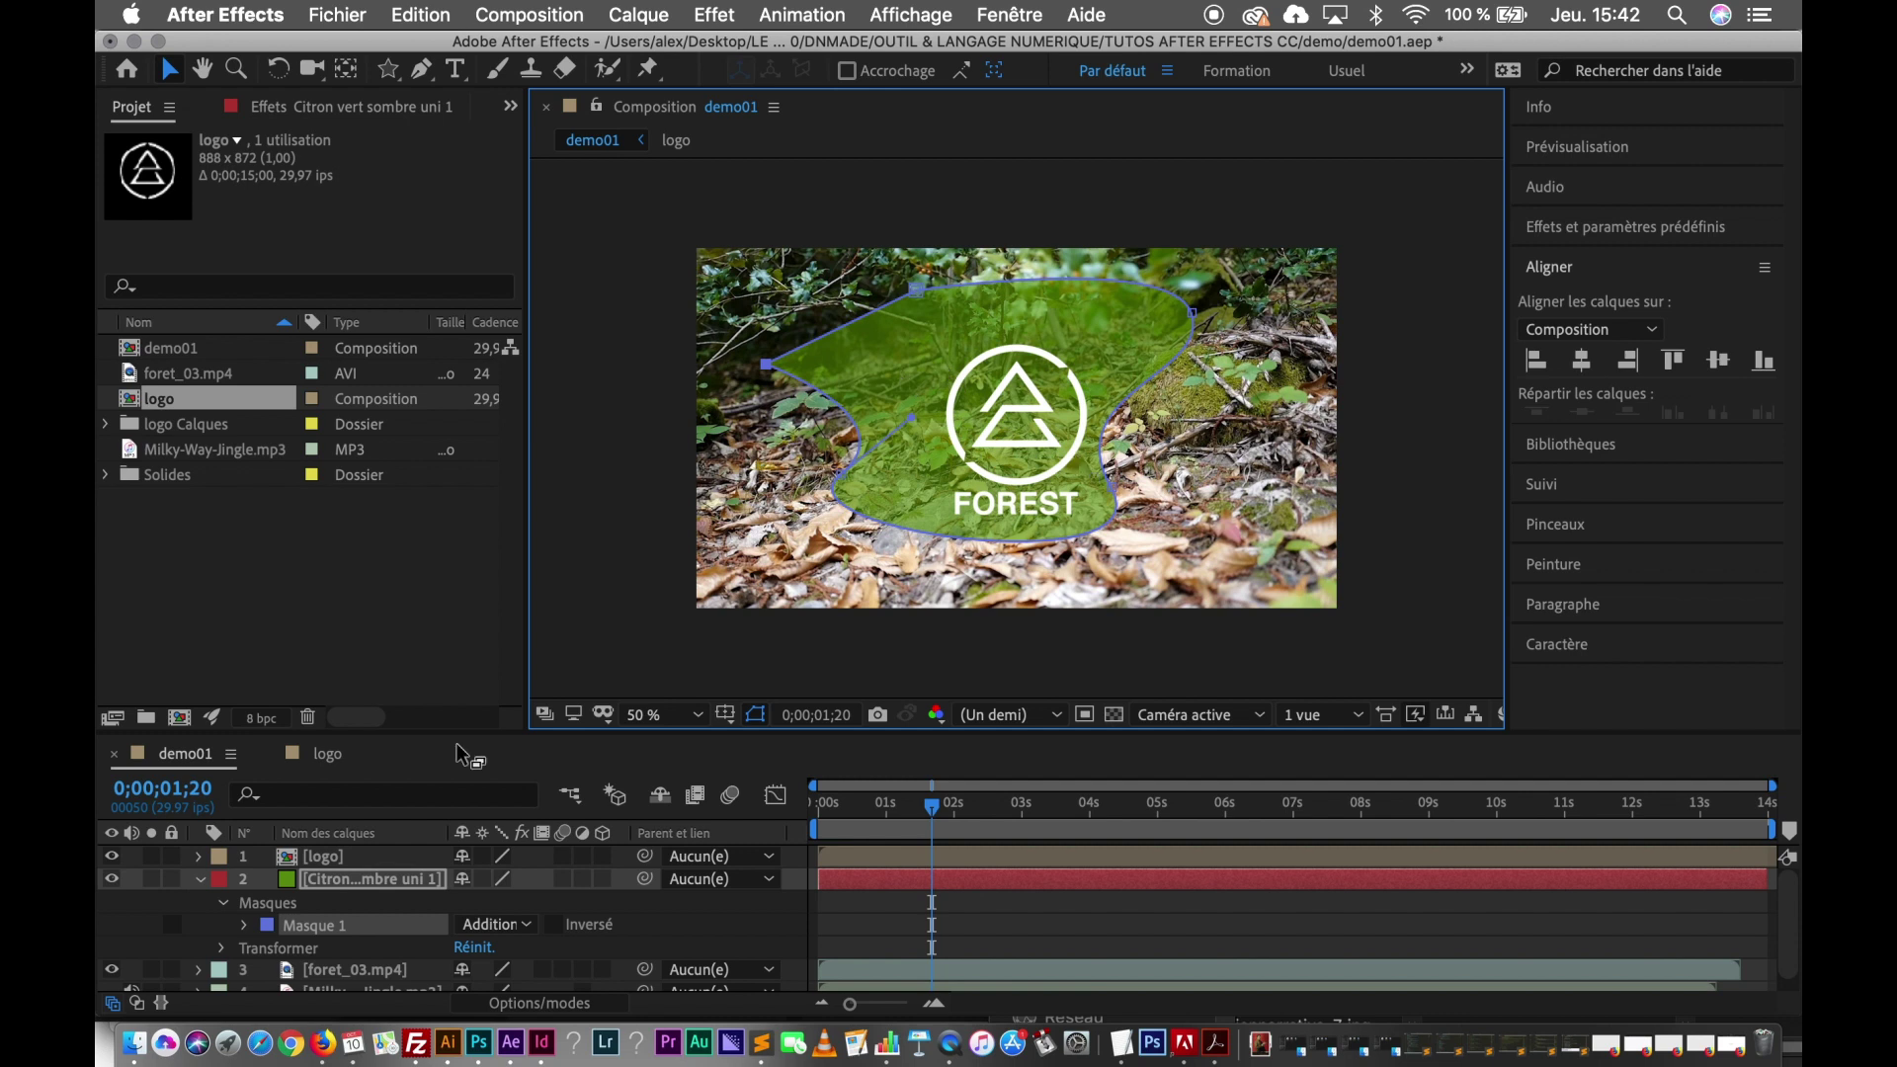
left_click(346, 907)
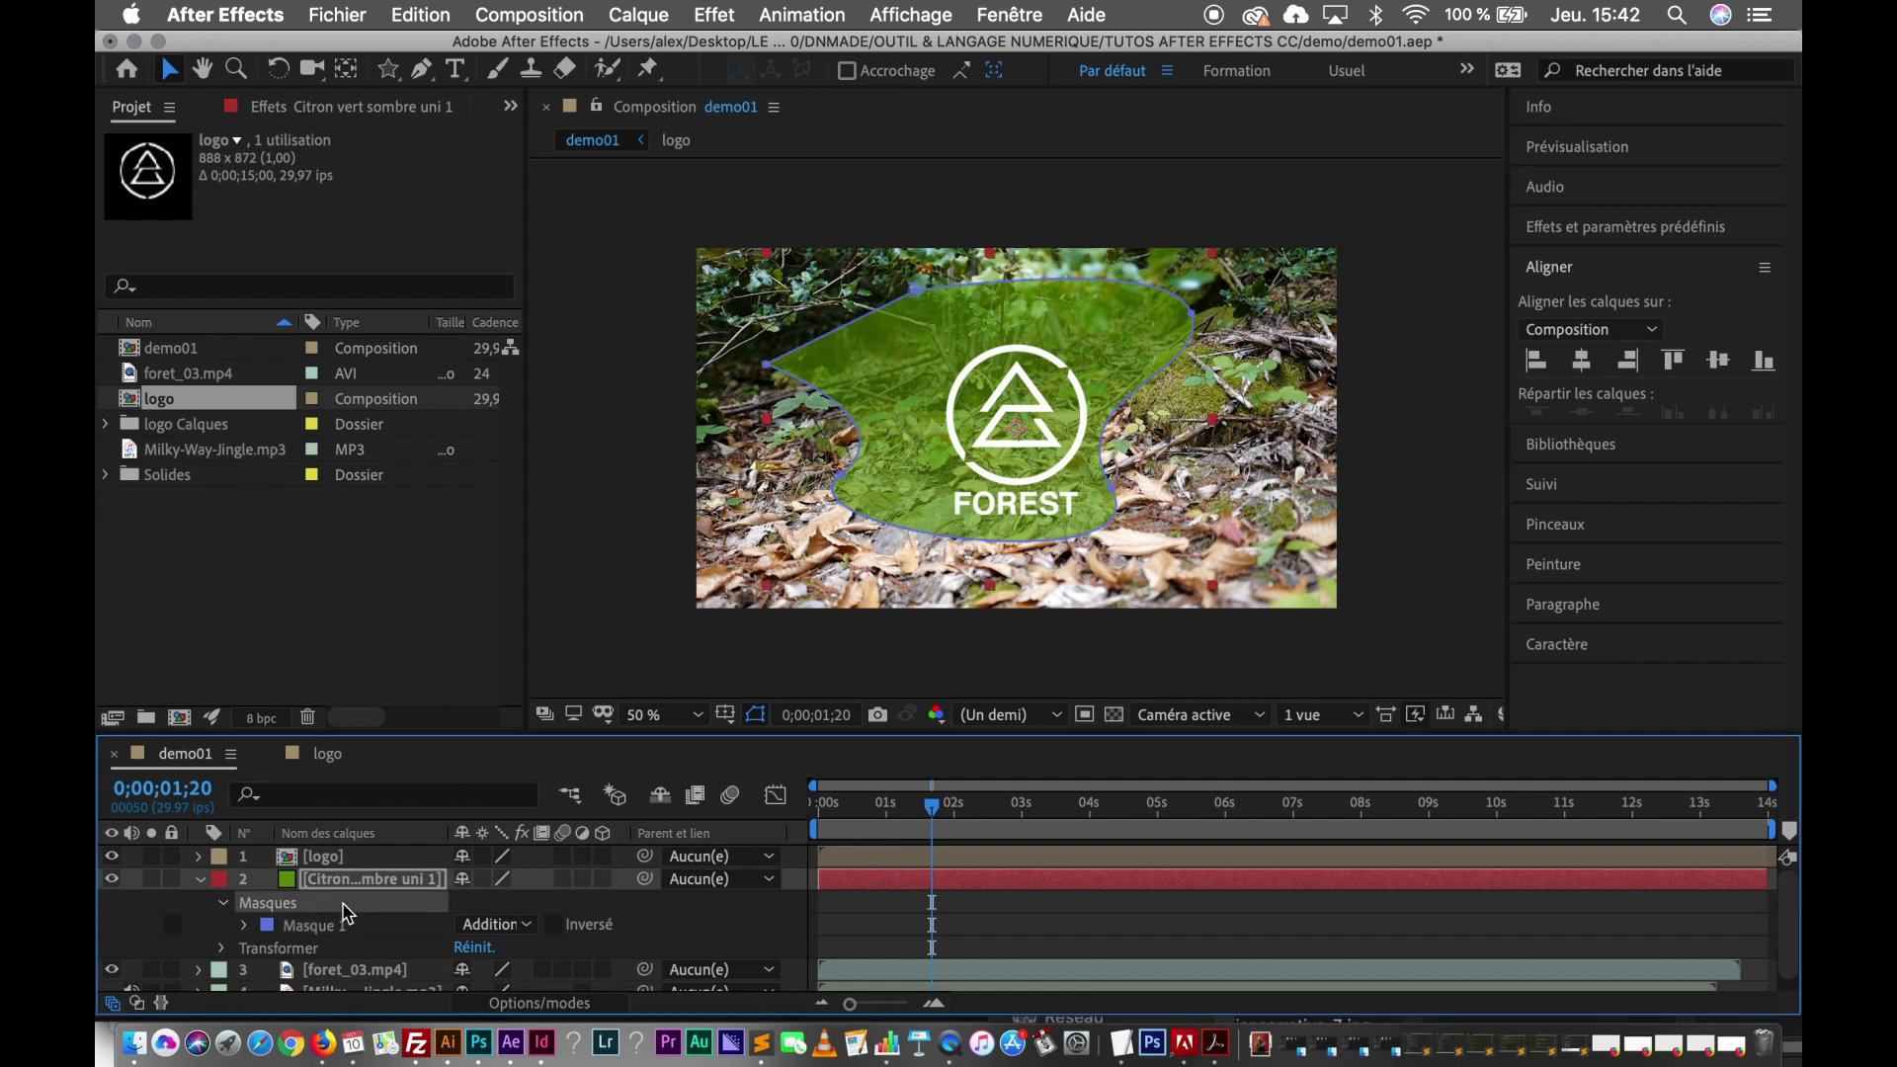
key("Delete")
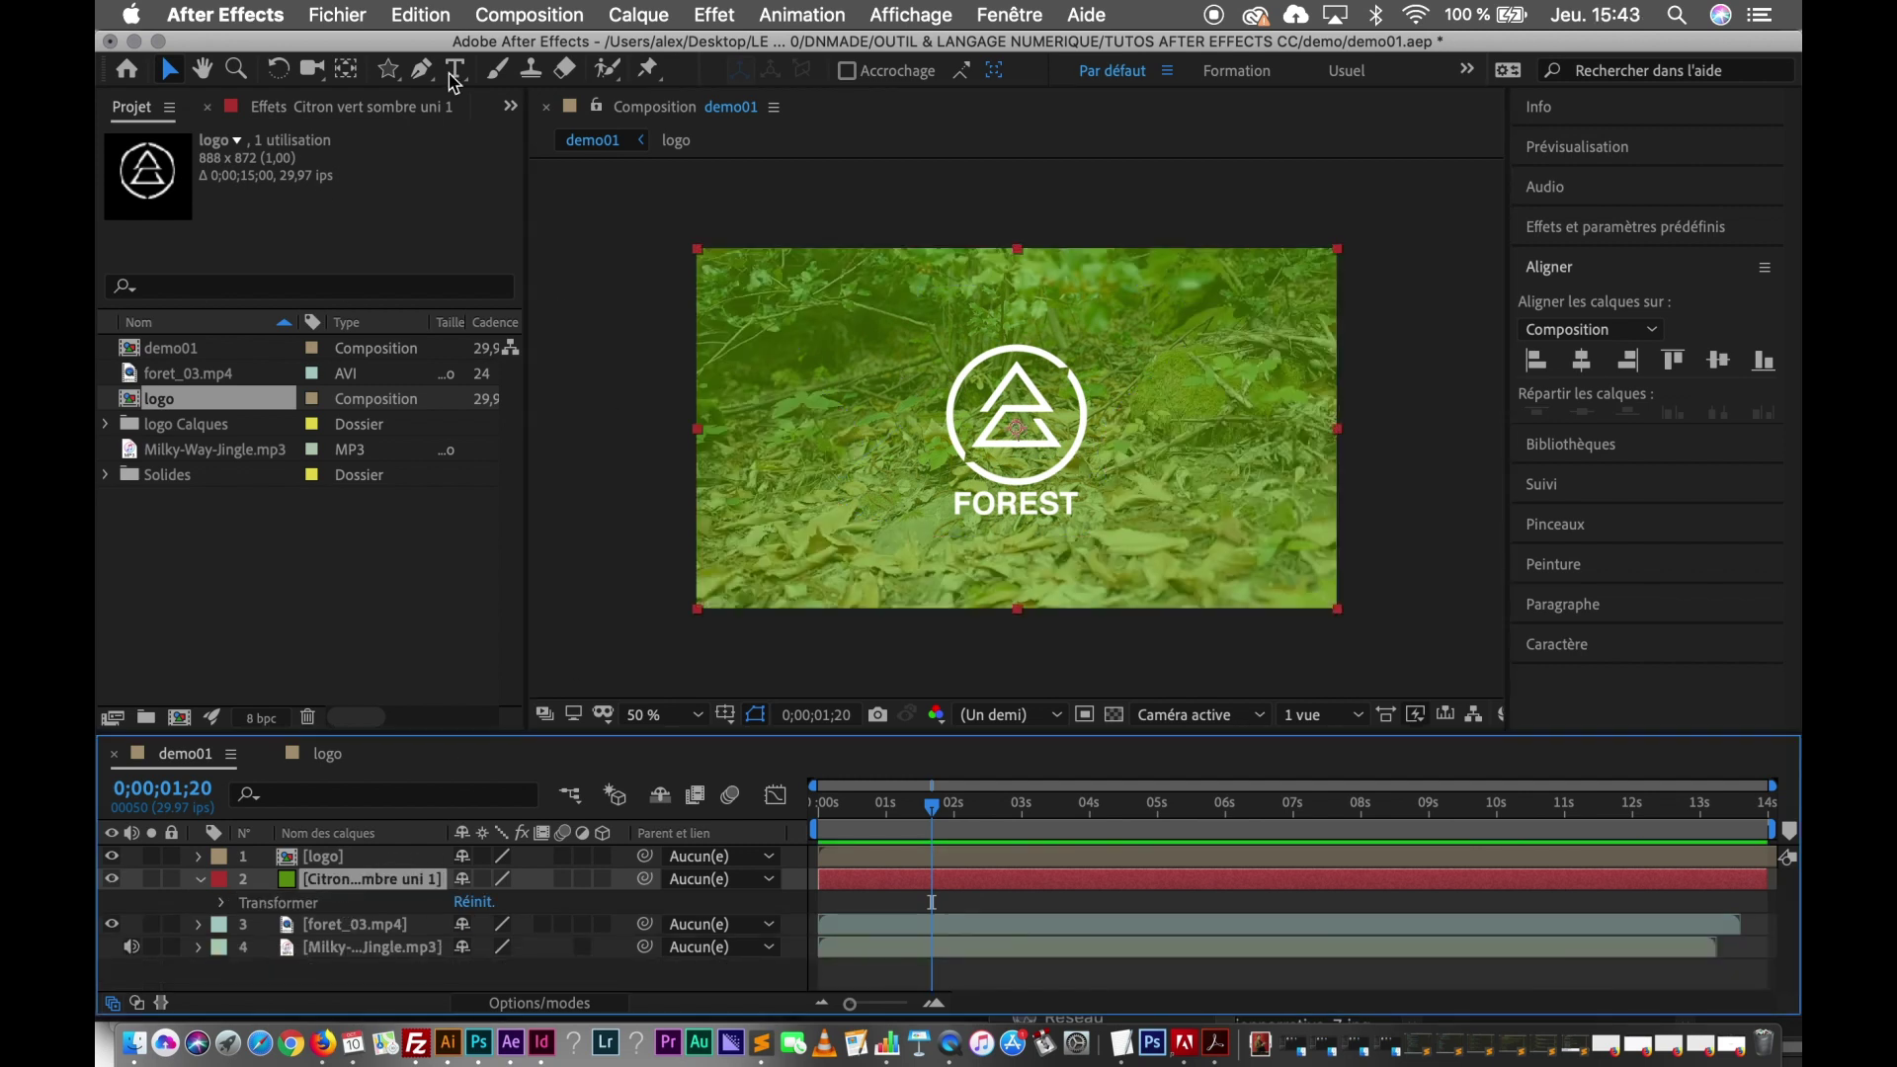
Draw a circular mask on the green solid layer with the Ellipse tool and move it around the logo.
left_click_drag(388, 68, 423, 126)
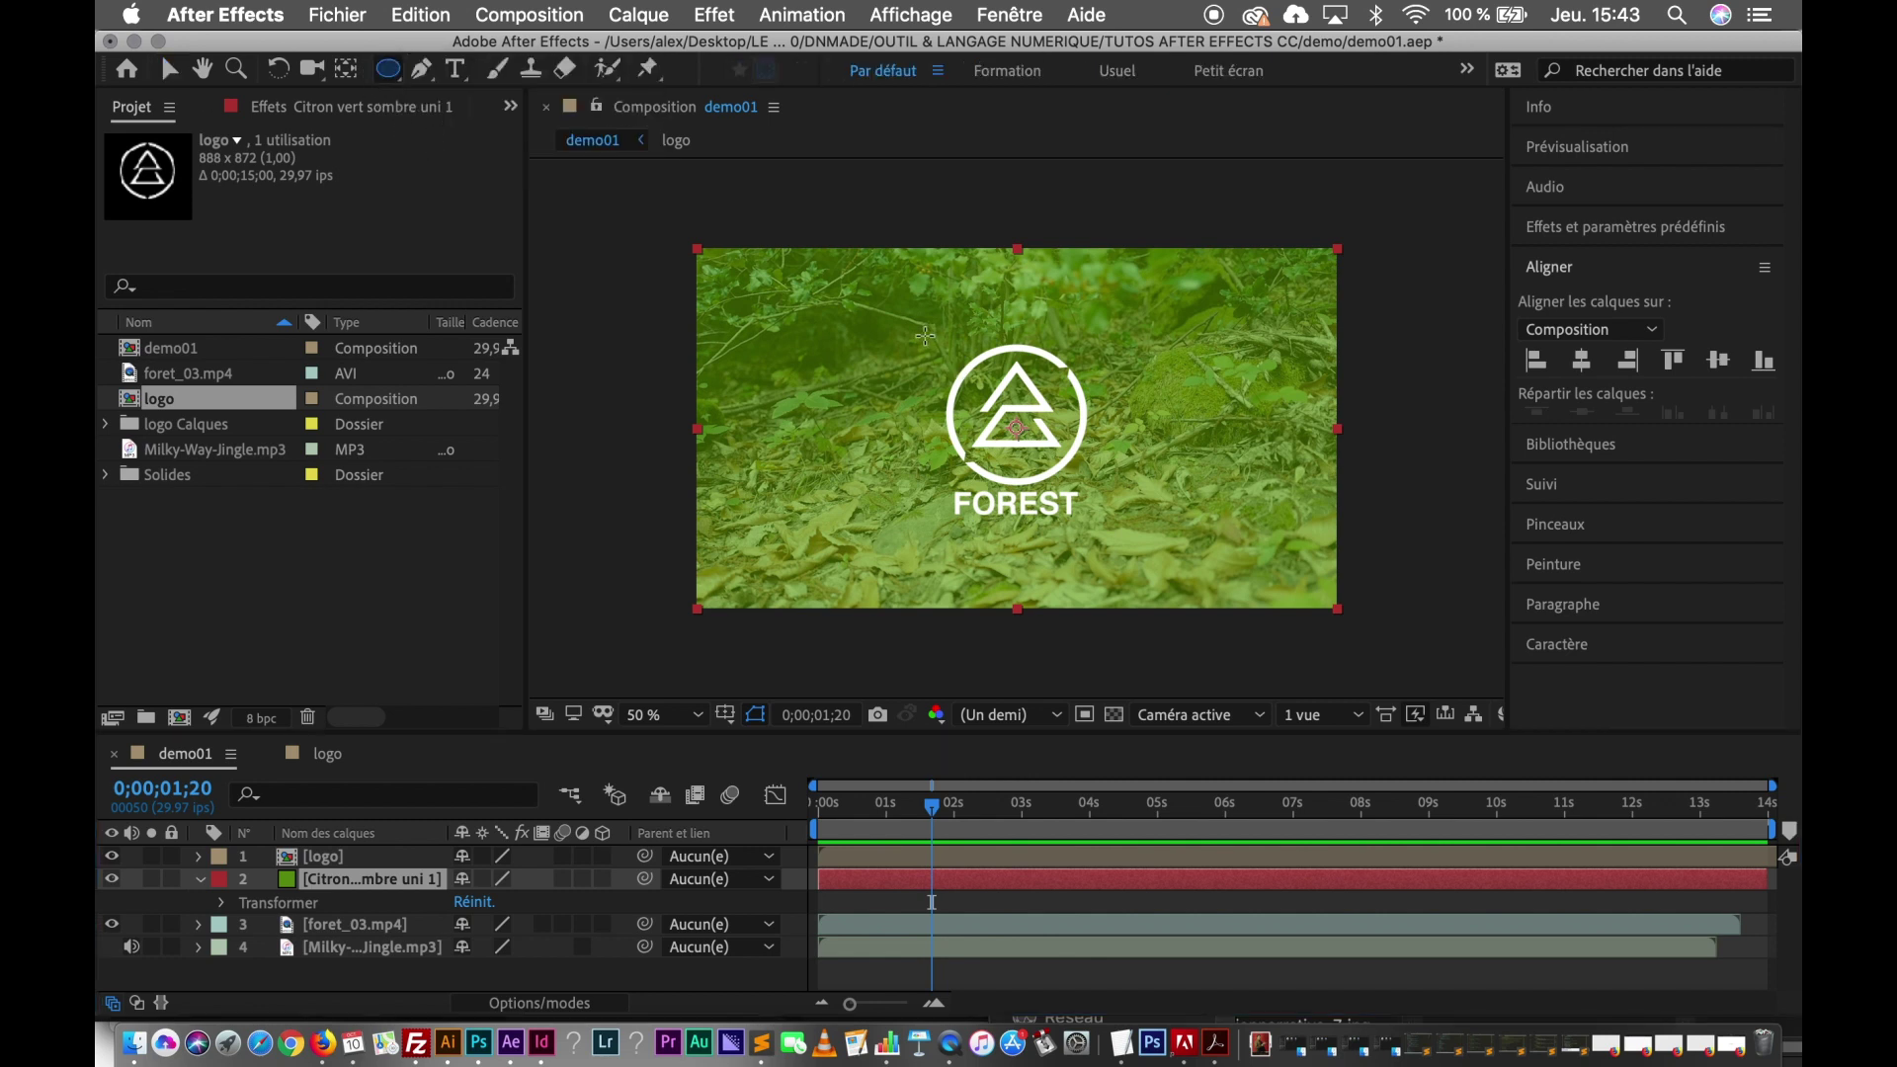
left_click_drag(915, 319, 1170, 587)
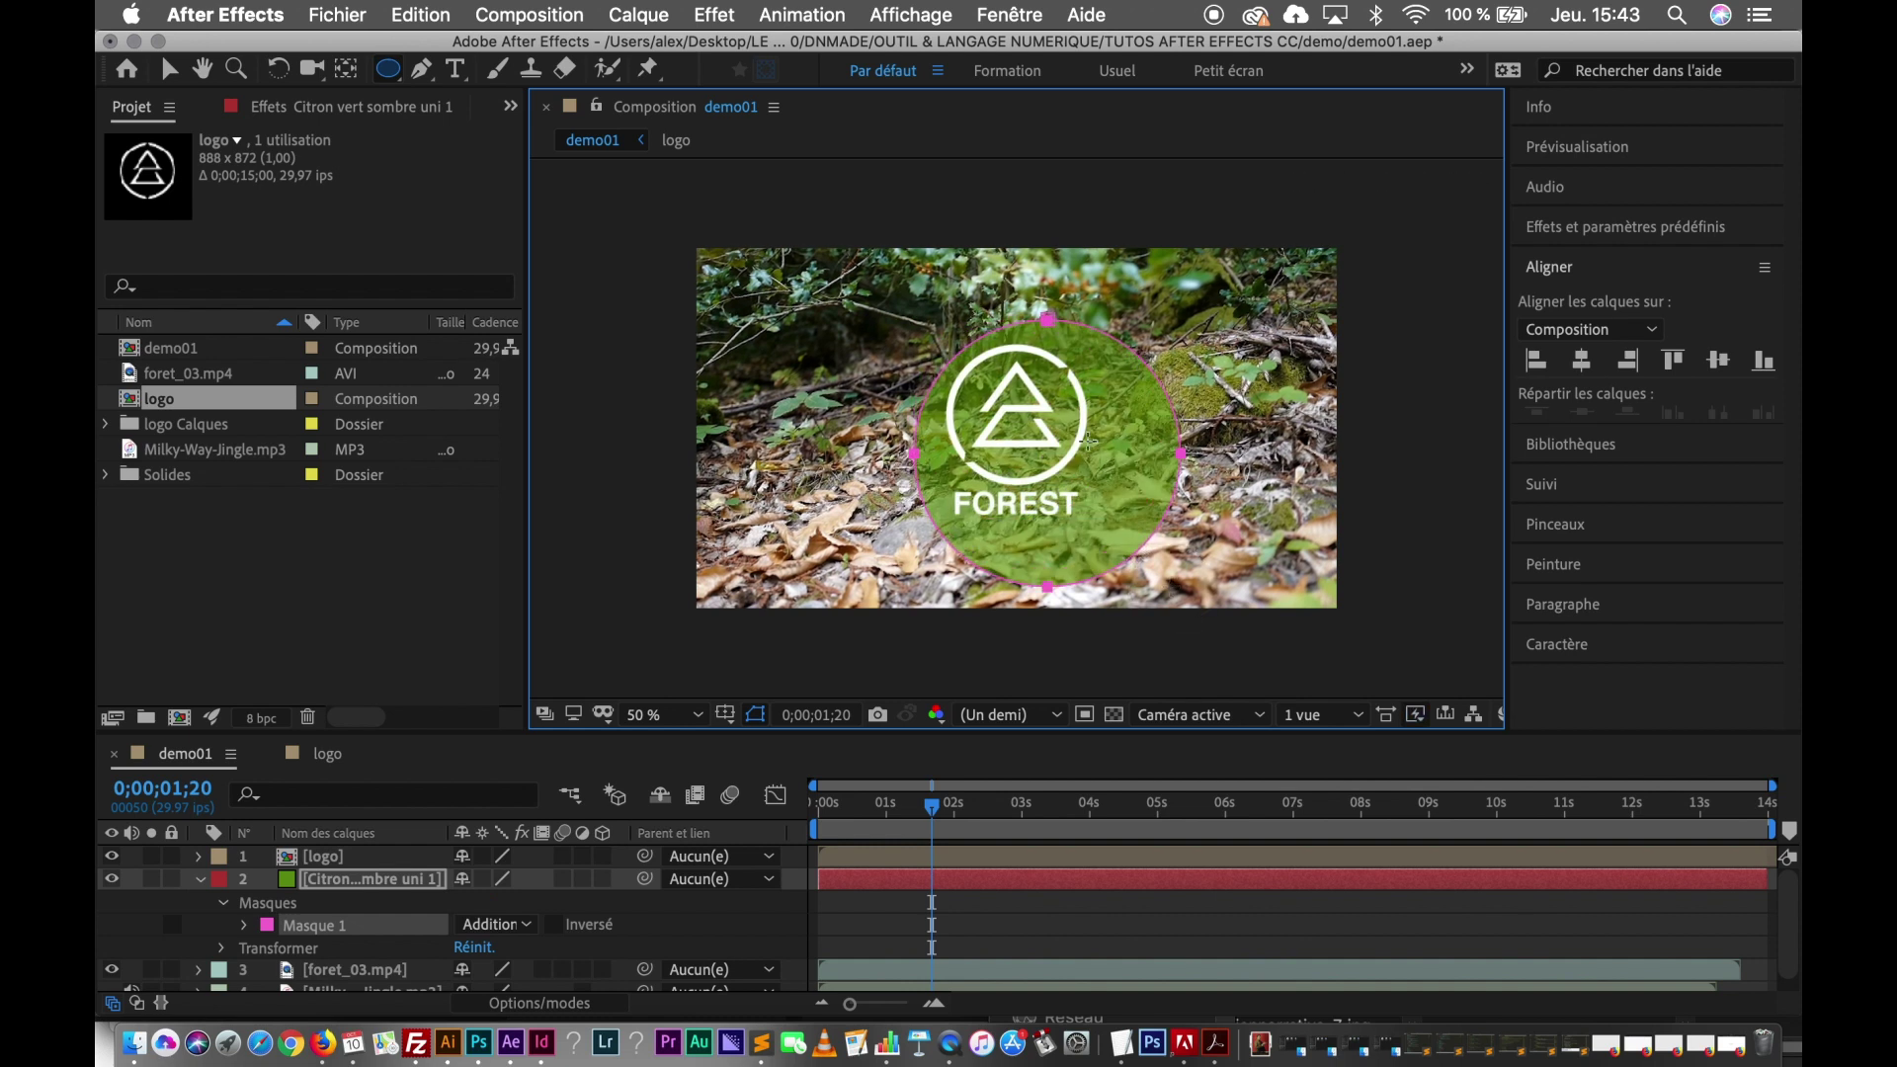
left_click(169, 68)
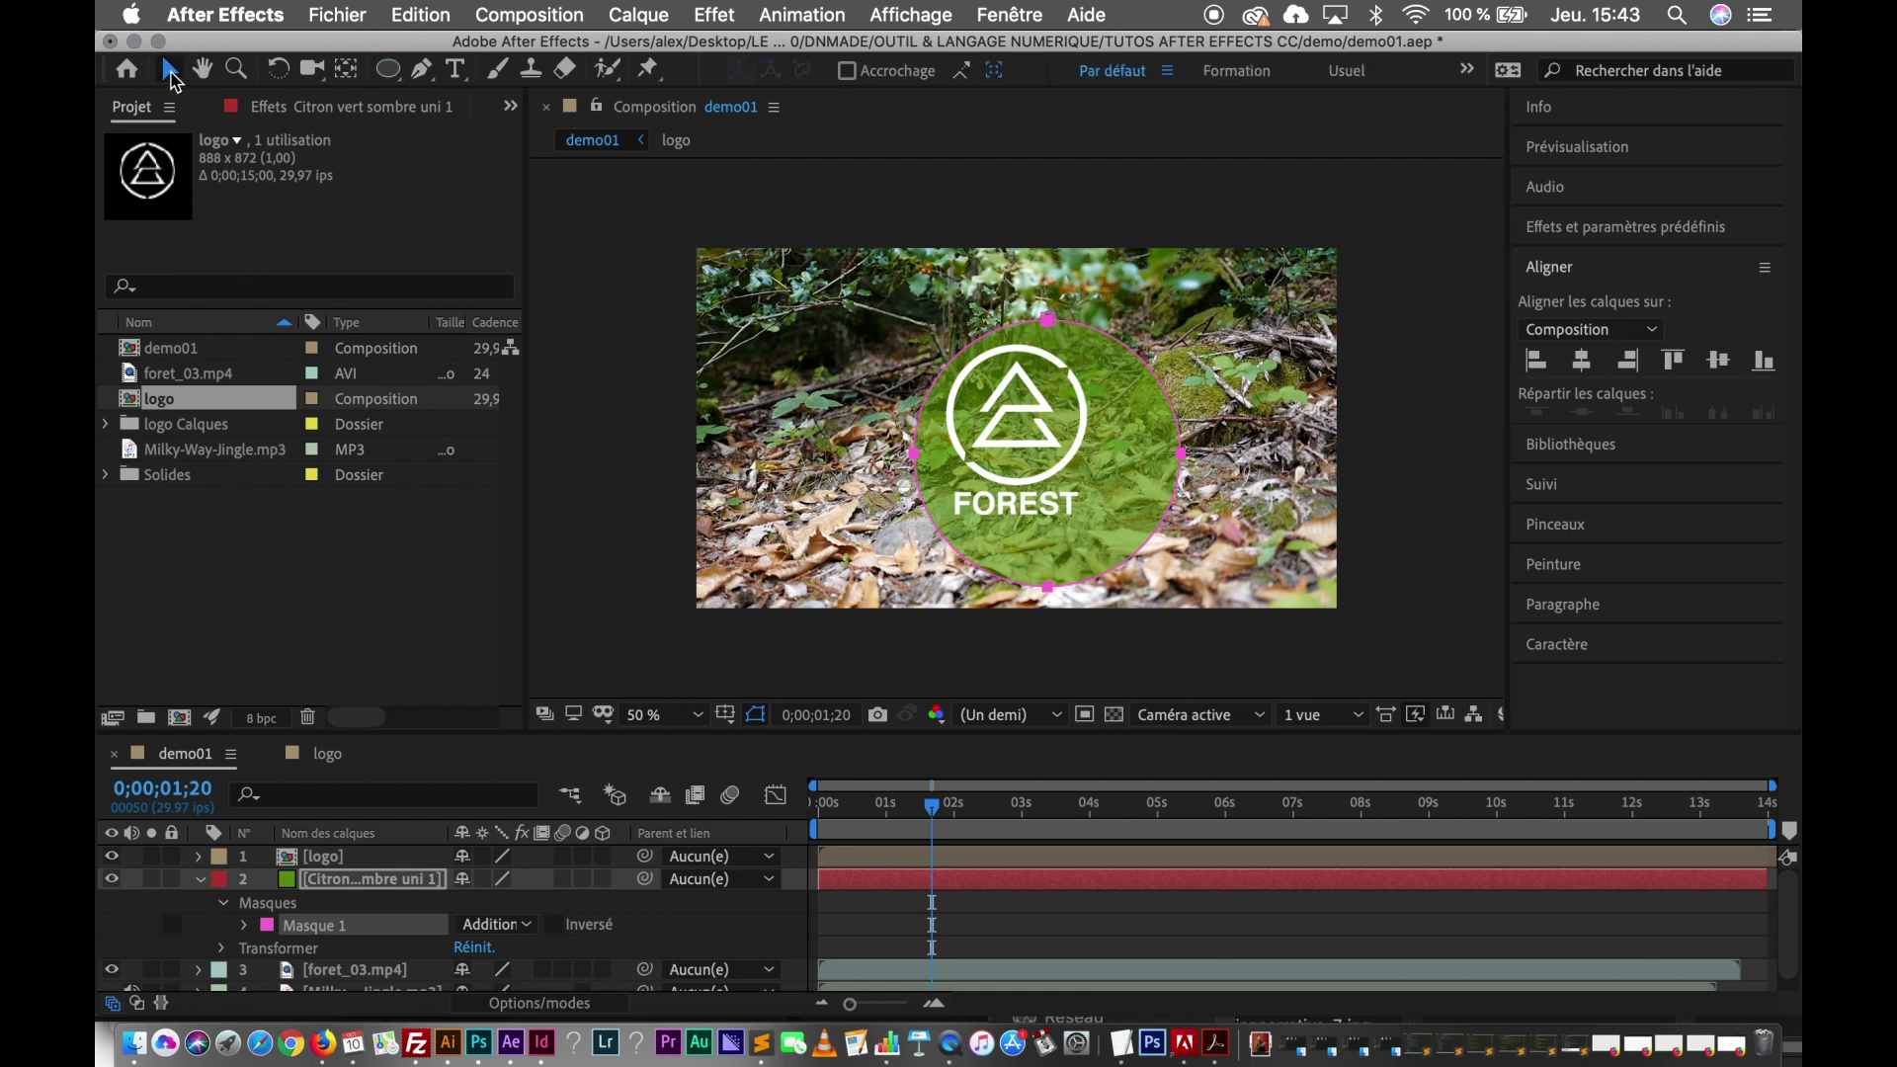
left_click_drag(1050, 326, 1018, 300)
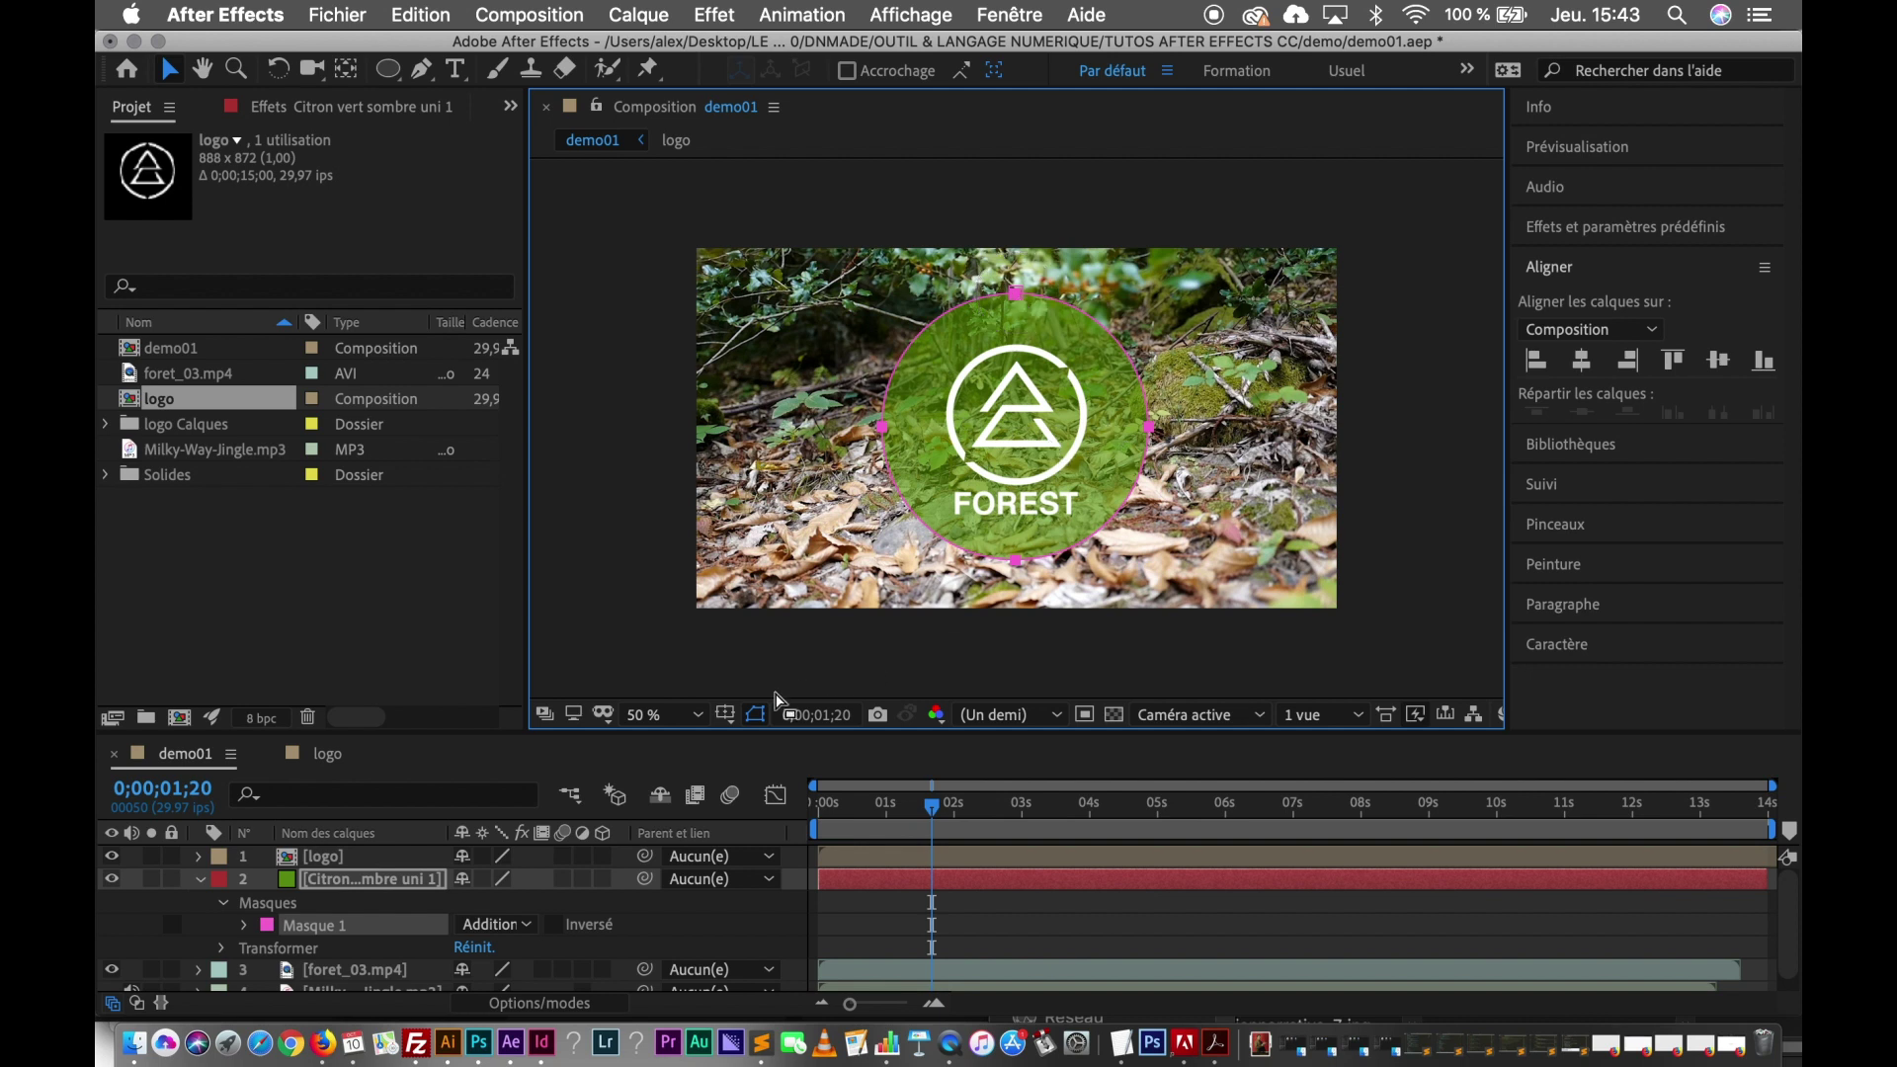
Shift the circular mask slightly upward to fine-tune its placement around the emblem and the FOREST text.
left_click(696, 717)
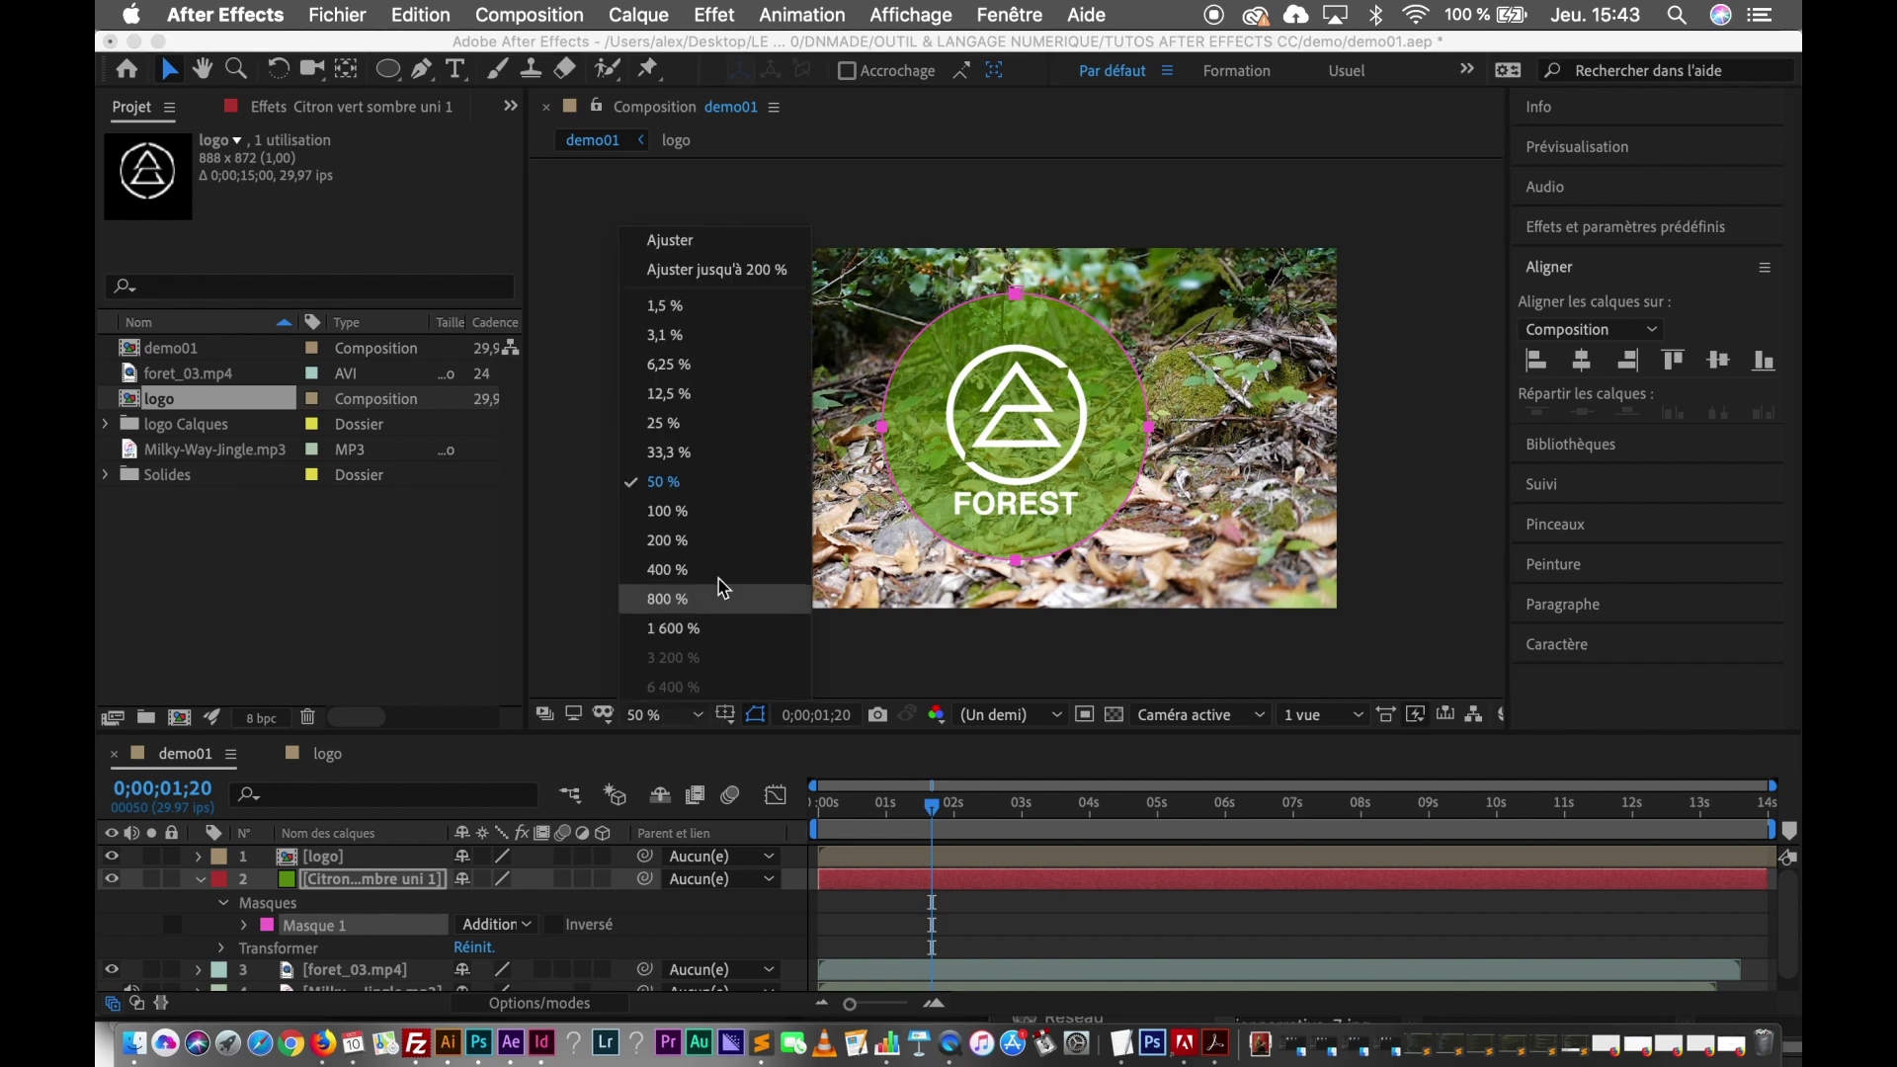
left_click(667, 511)
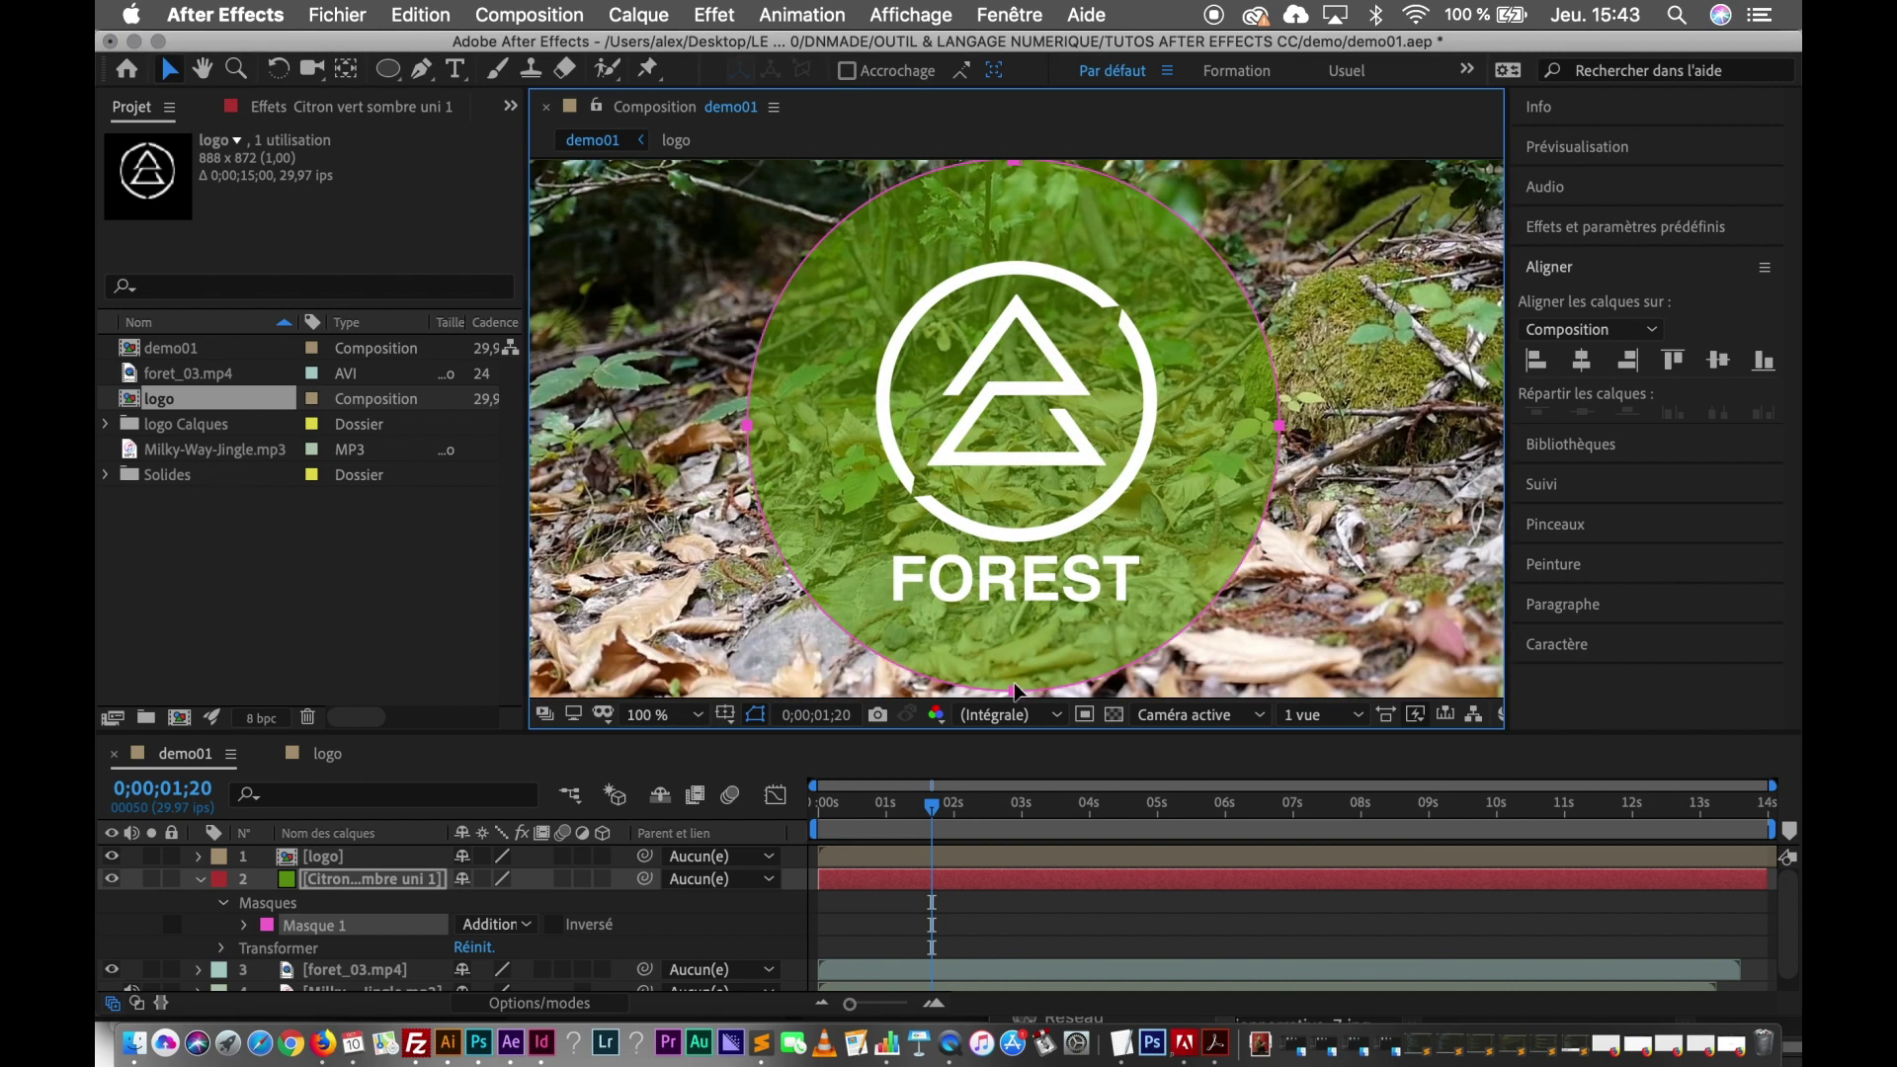
mouse_move(1012, 692)
left_mouse_down()
mouse_move(1010, 647)
mouse_move(1009, 663)
left_mouse_up()
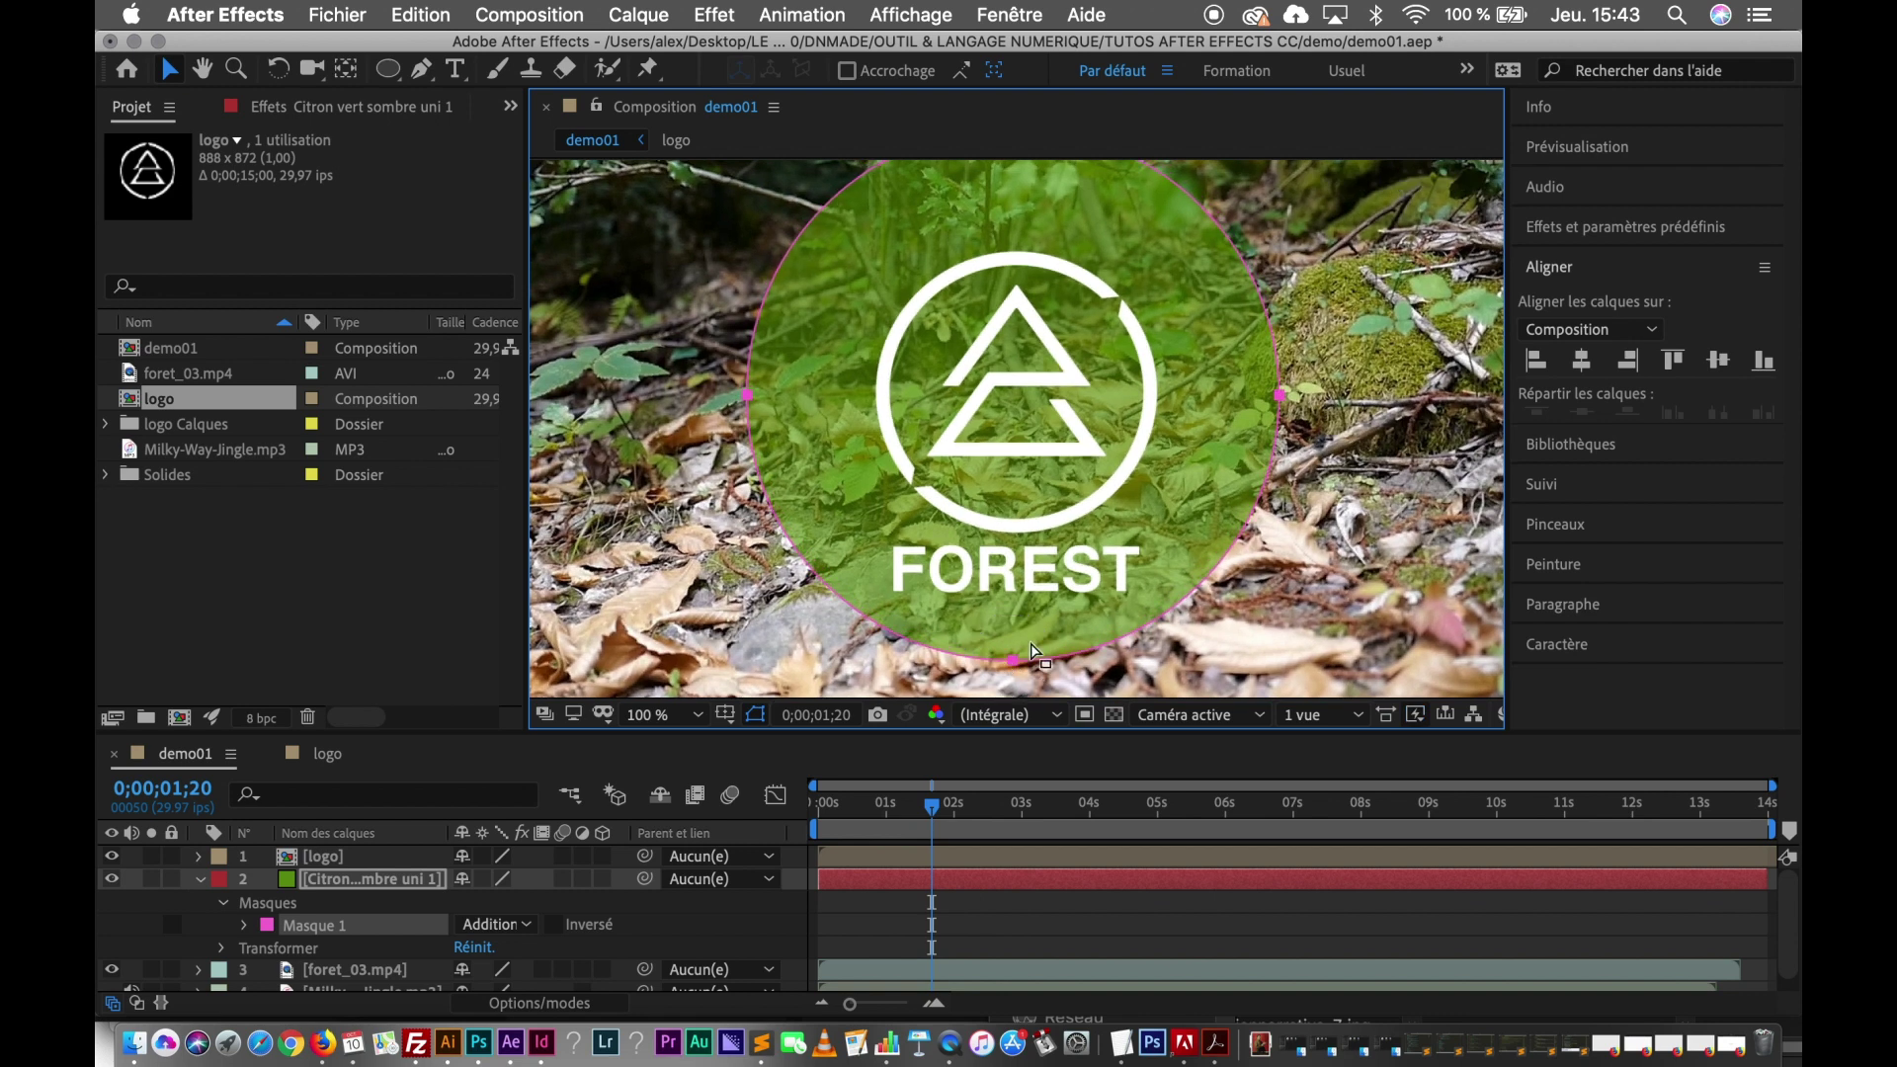
left_click(698, 714)
left_click(683, 482)
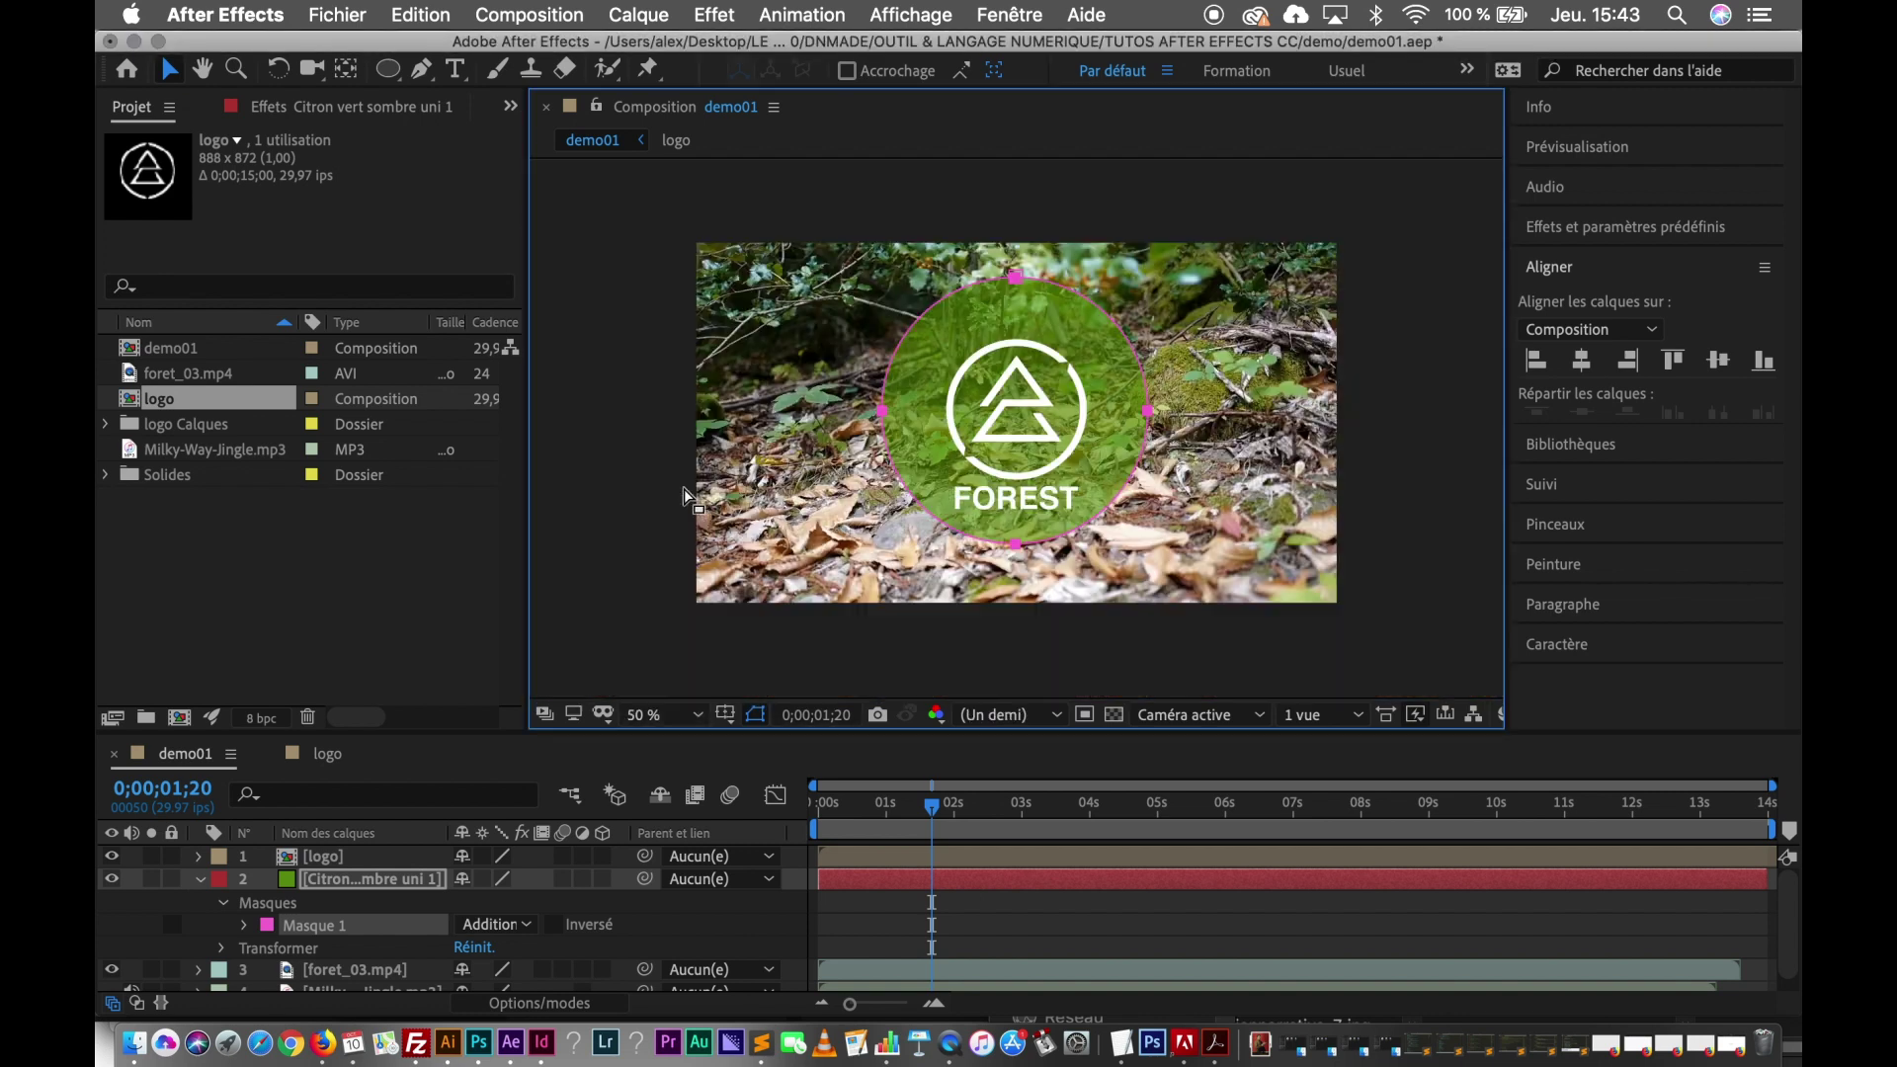
left_click(951, 204)
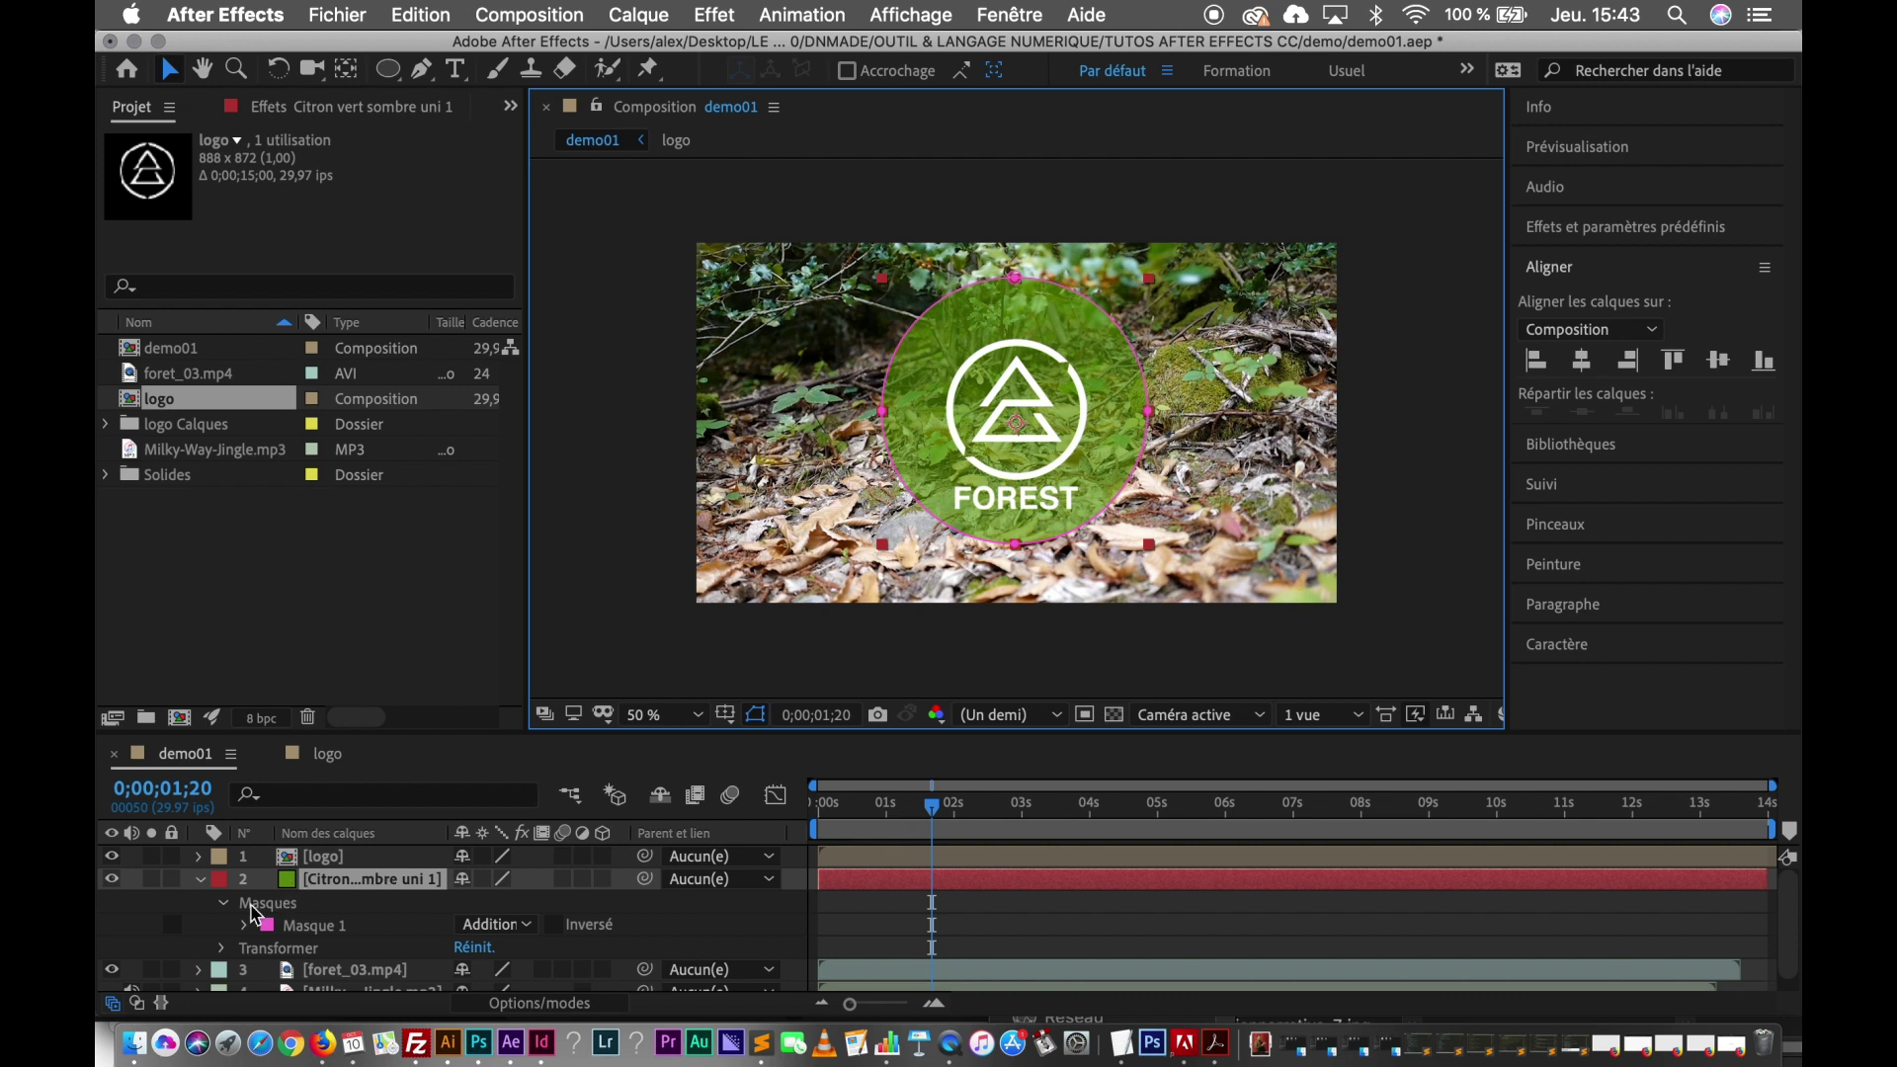
Expand the properties of Masque 1 and move the current time to 0;00;00;00.
scroll(314, 926, "down", 1)
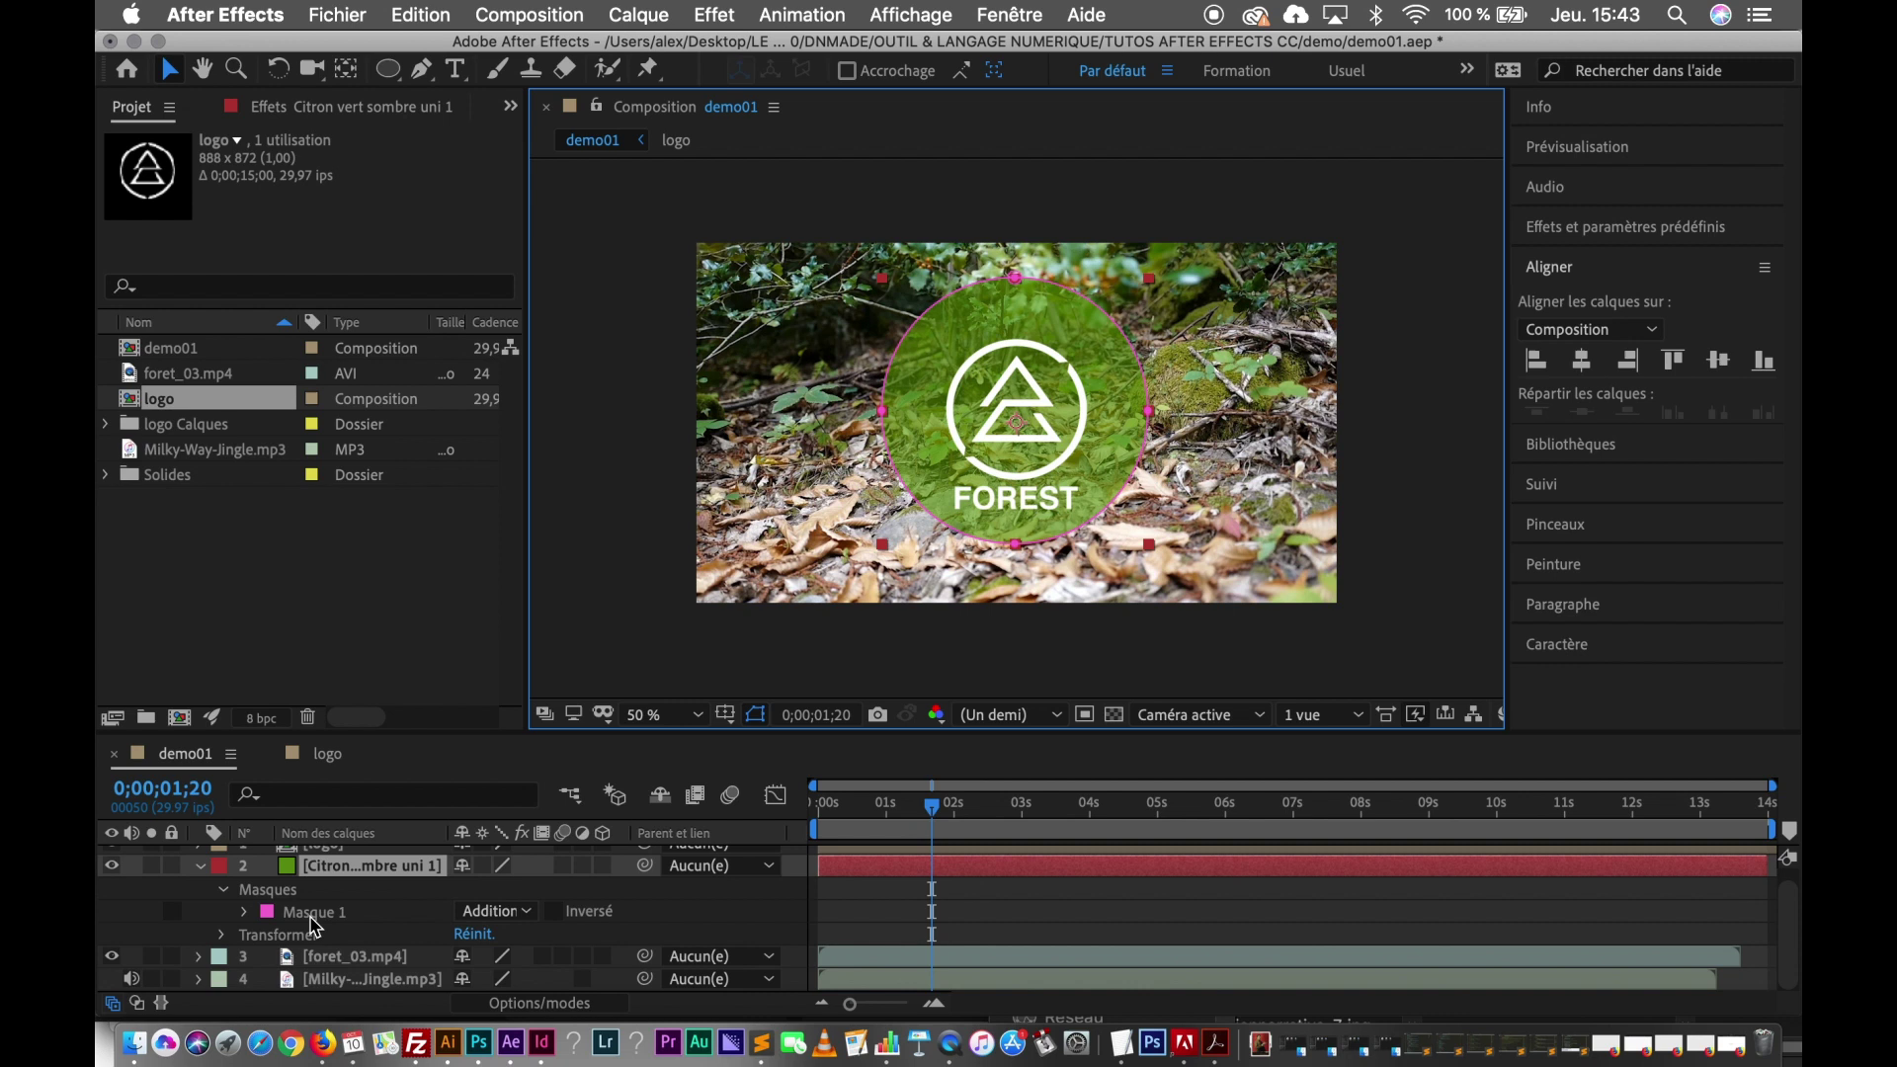
left_click(245, 911)
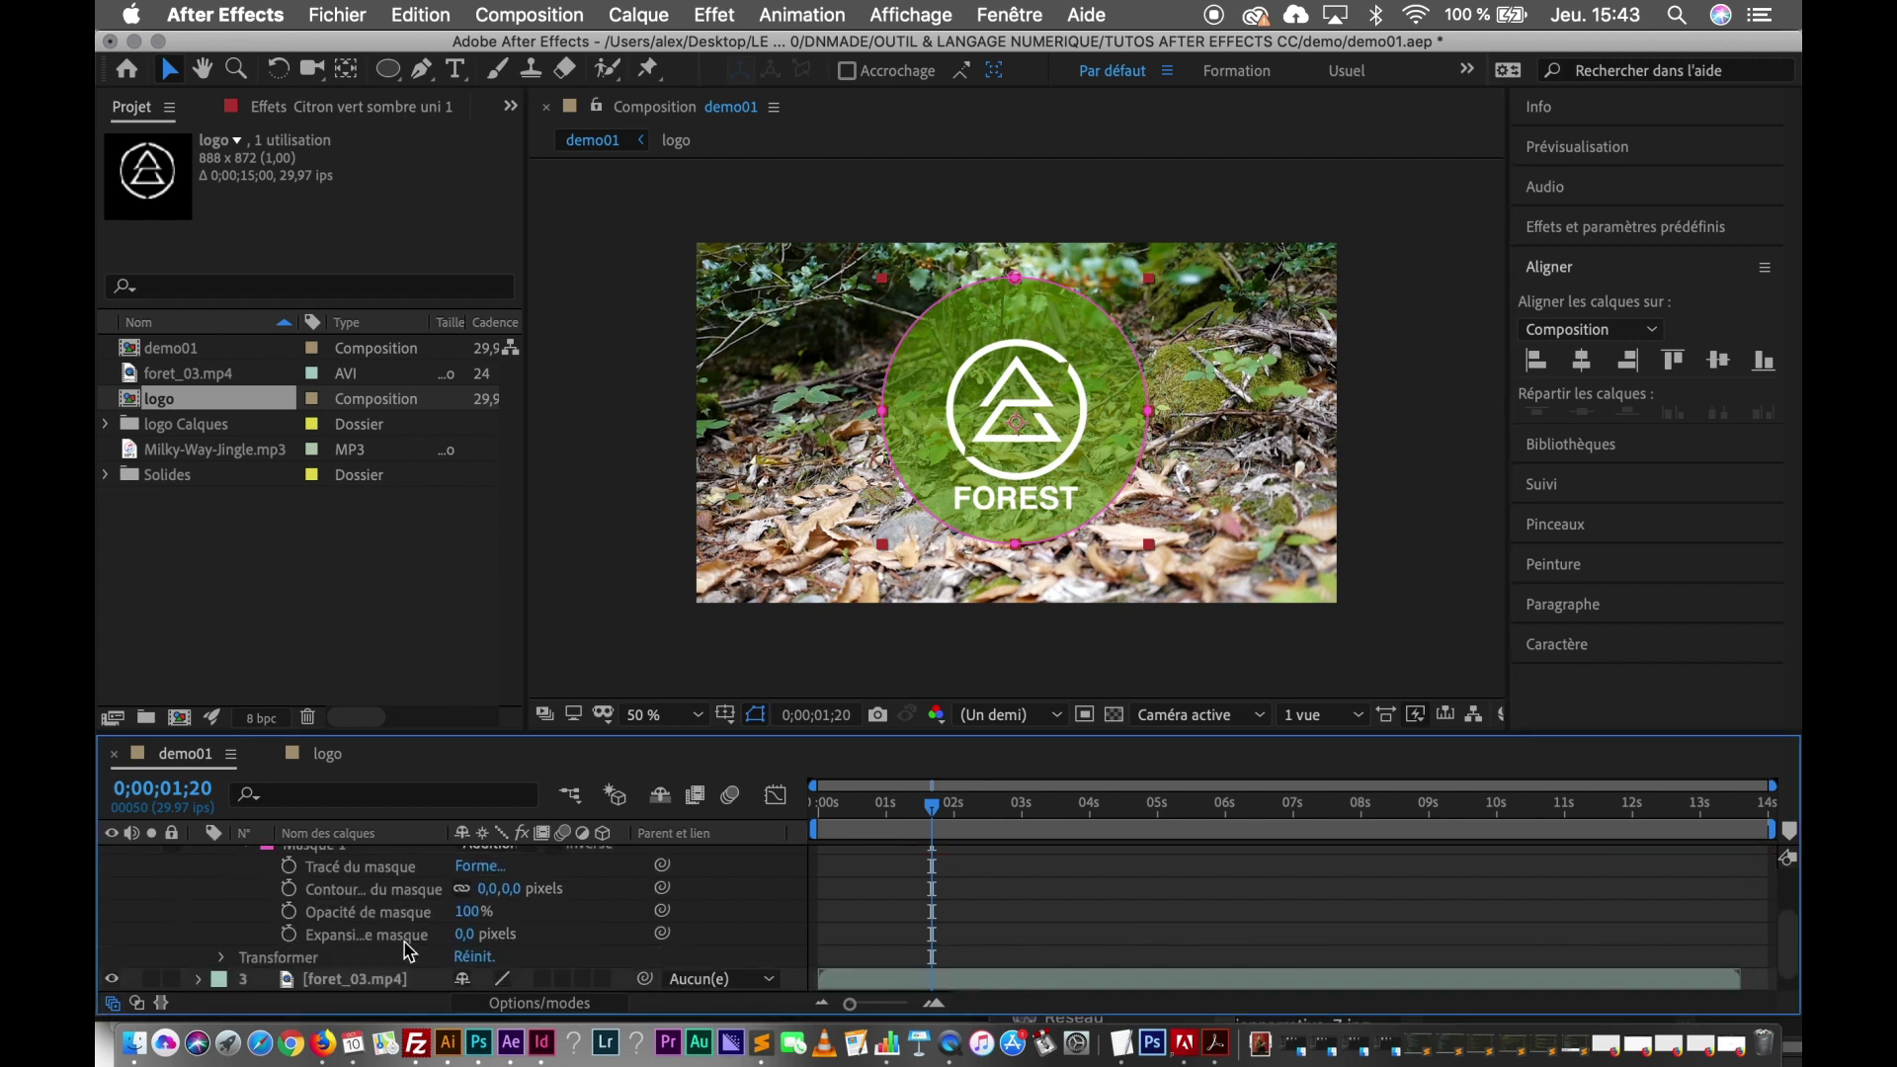
scroll(408, 951, "up", 1)
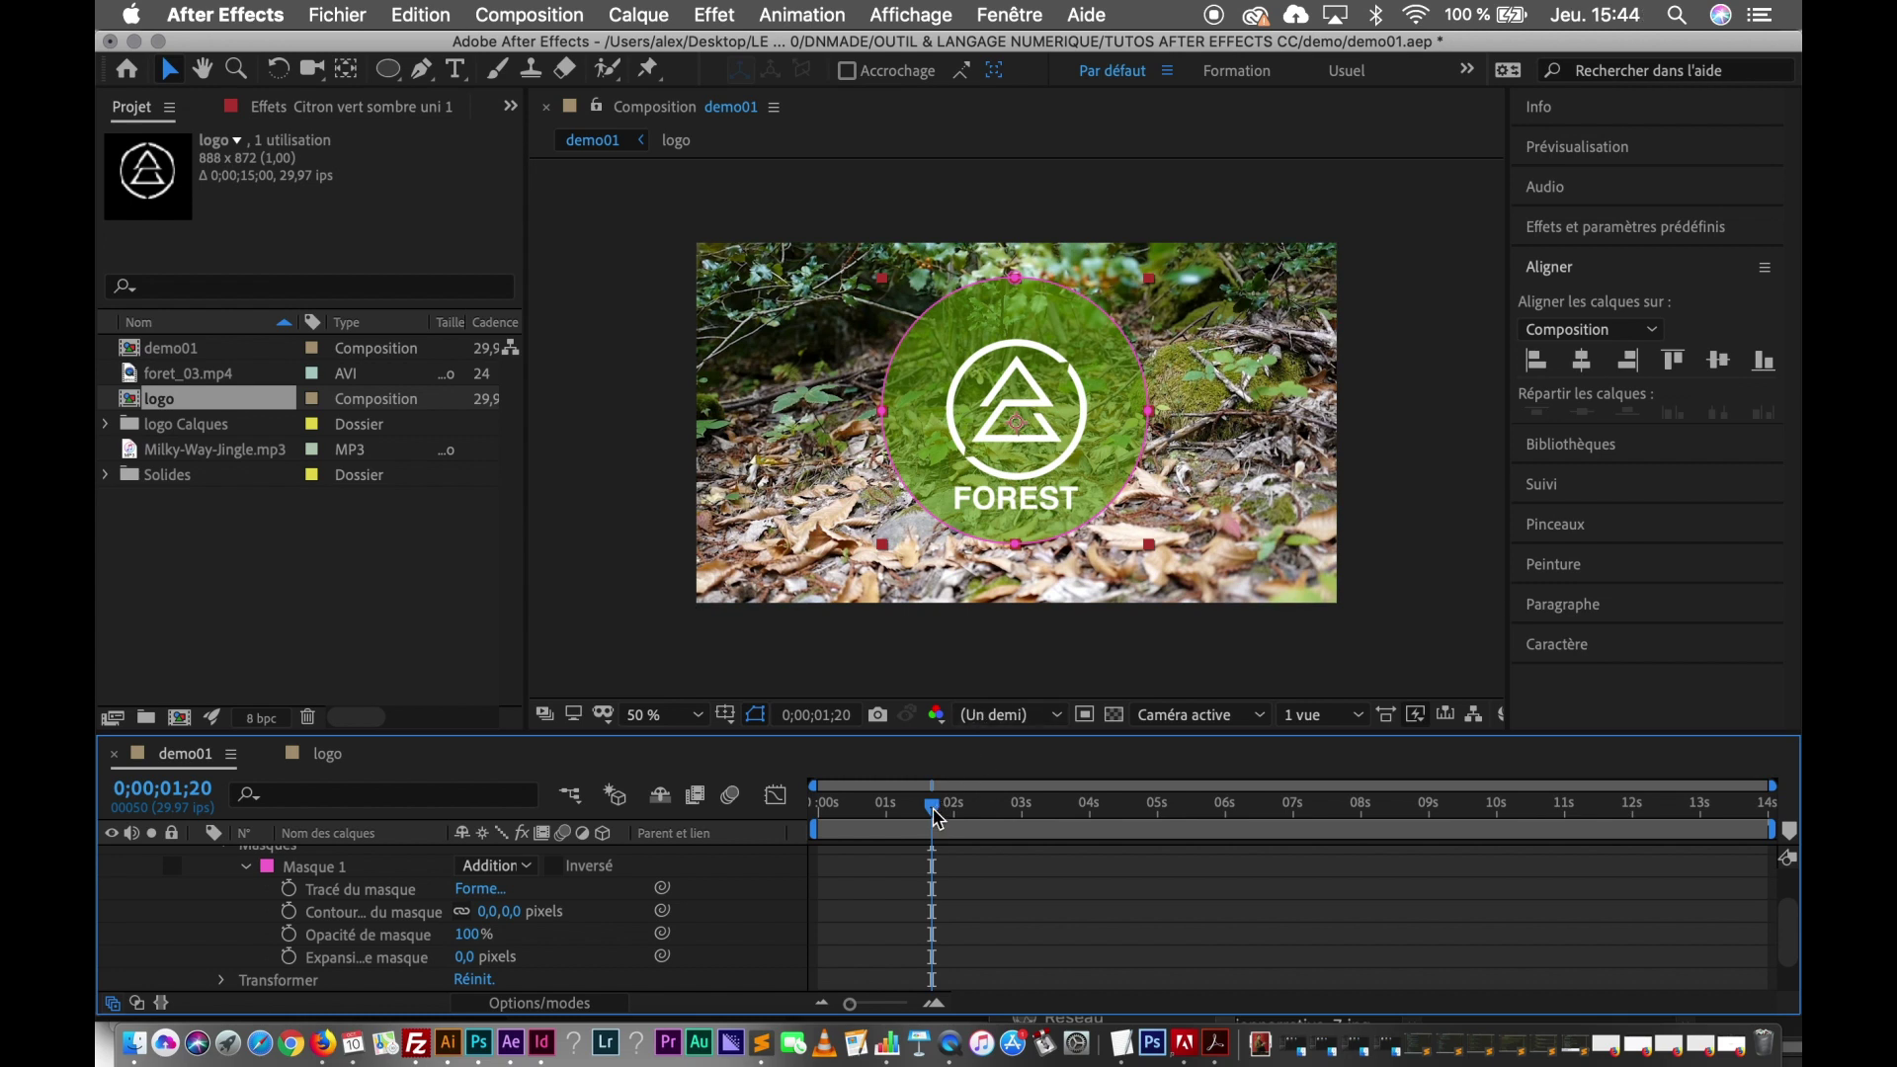
left_click_drag(936, 818, 745, 859)
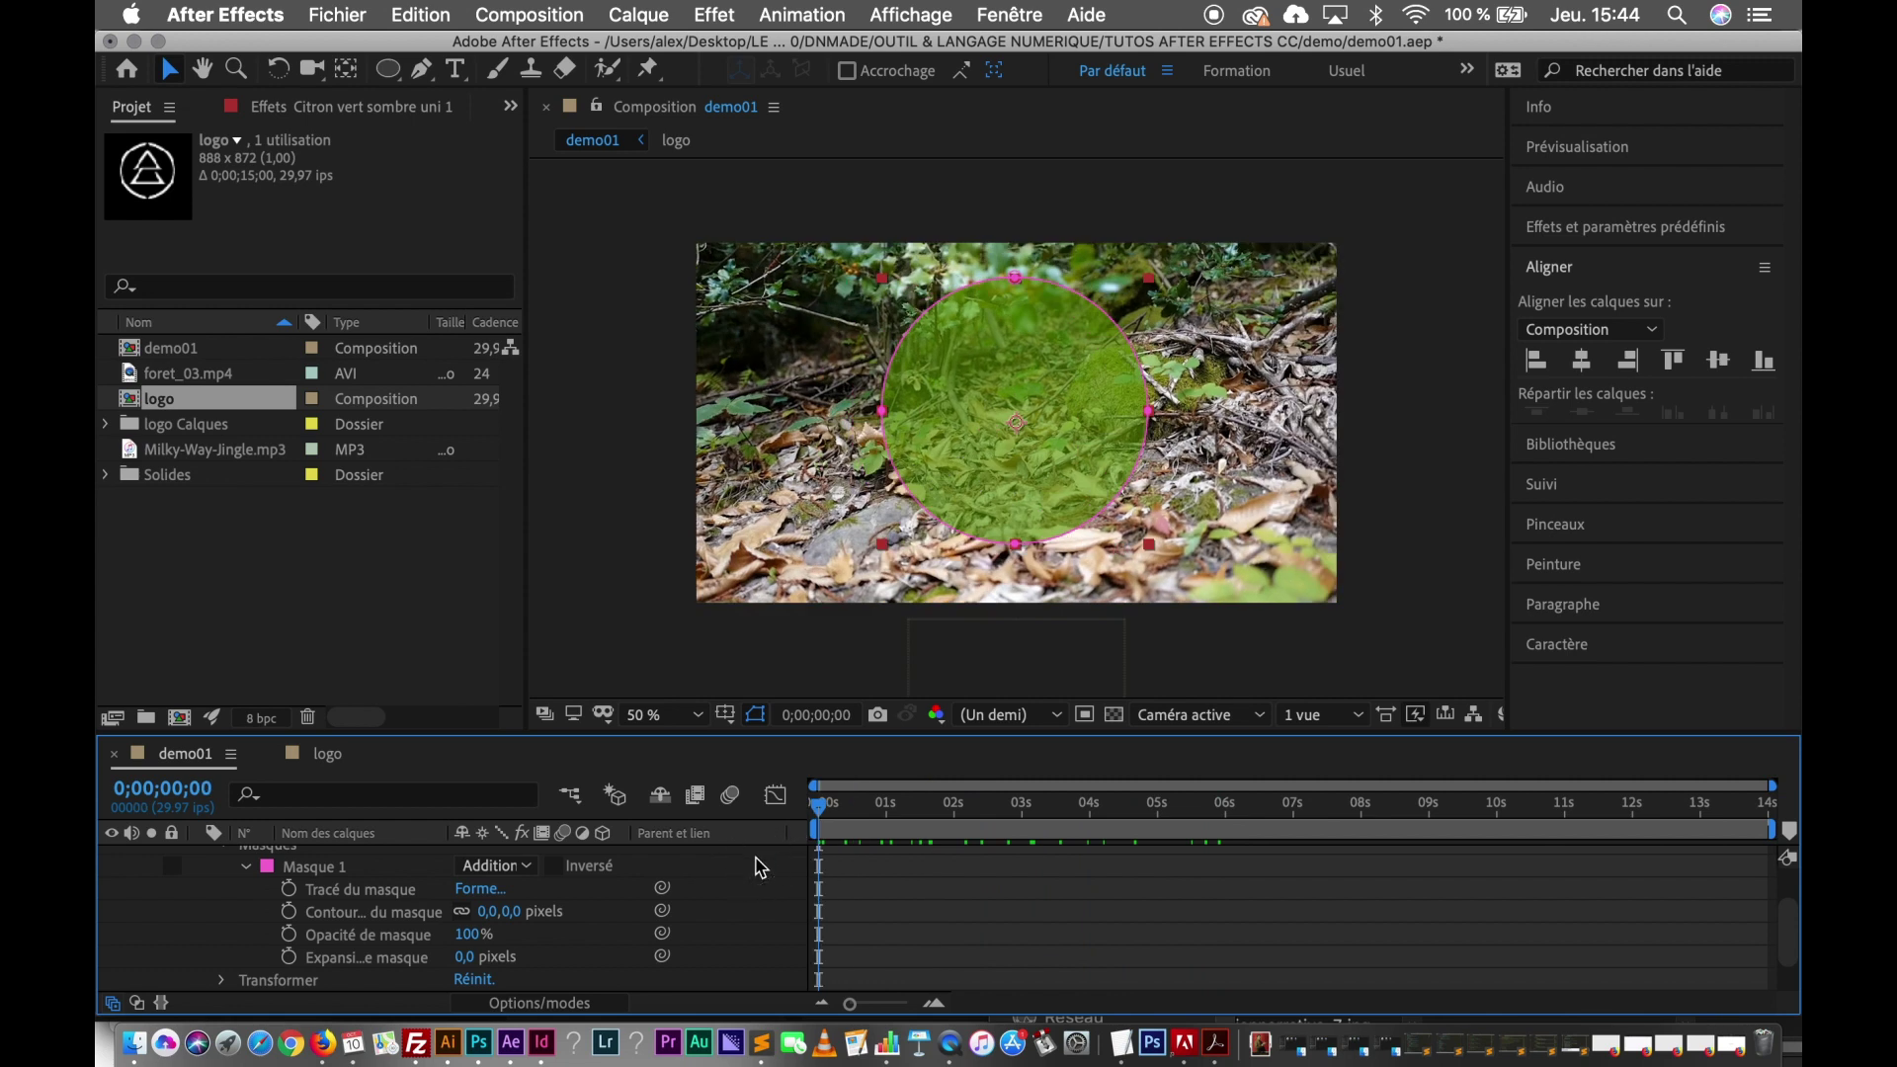
left_click_drag(830, 810, 802, 838)
Enable keyframing for the mask expansion of Masque 1 at the start of the composition and set it to 916 pixels.
scroll(378, 874, "up", 1)
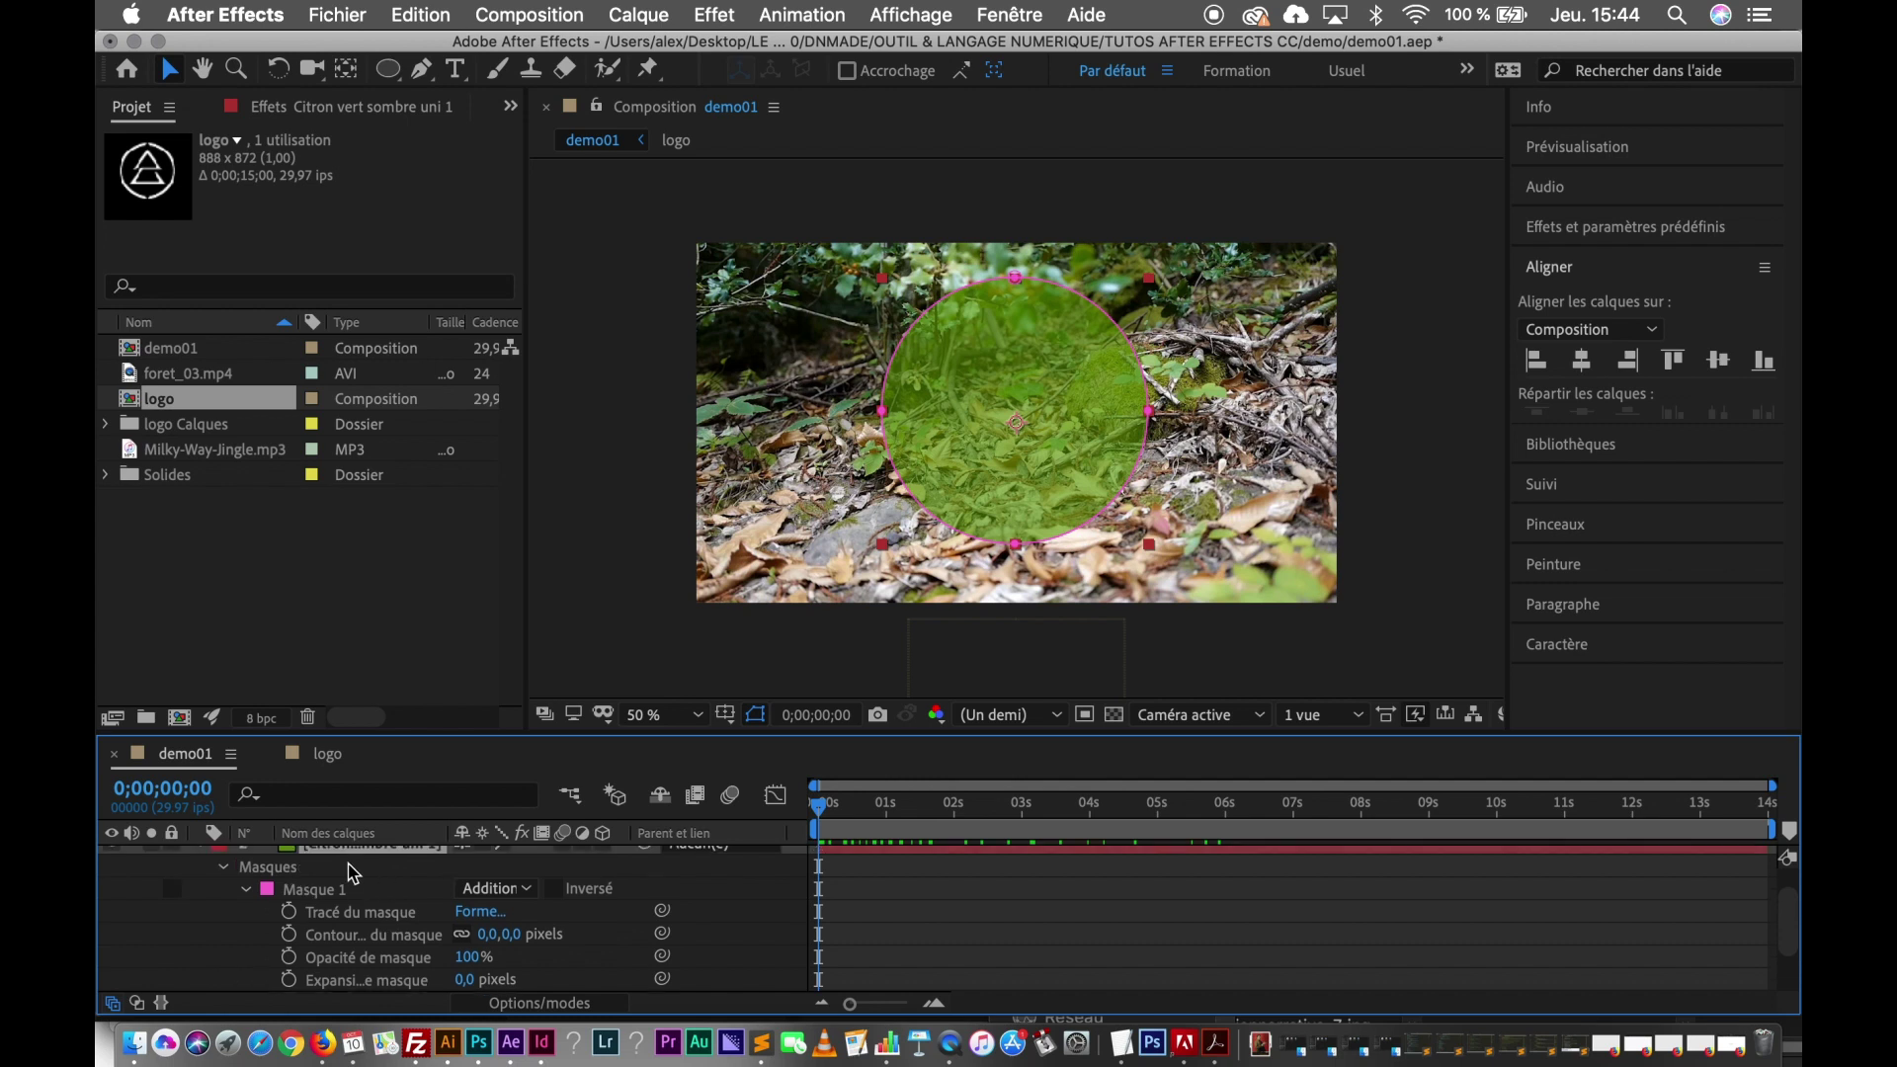
scroll(571, 936, "down", 3)
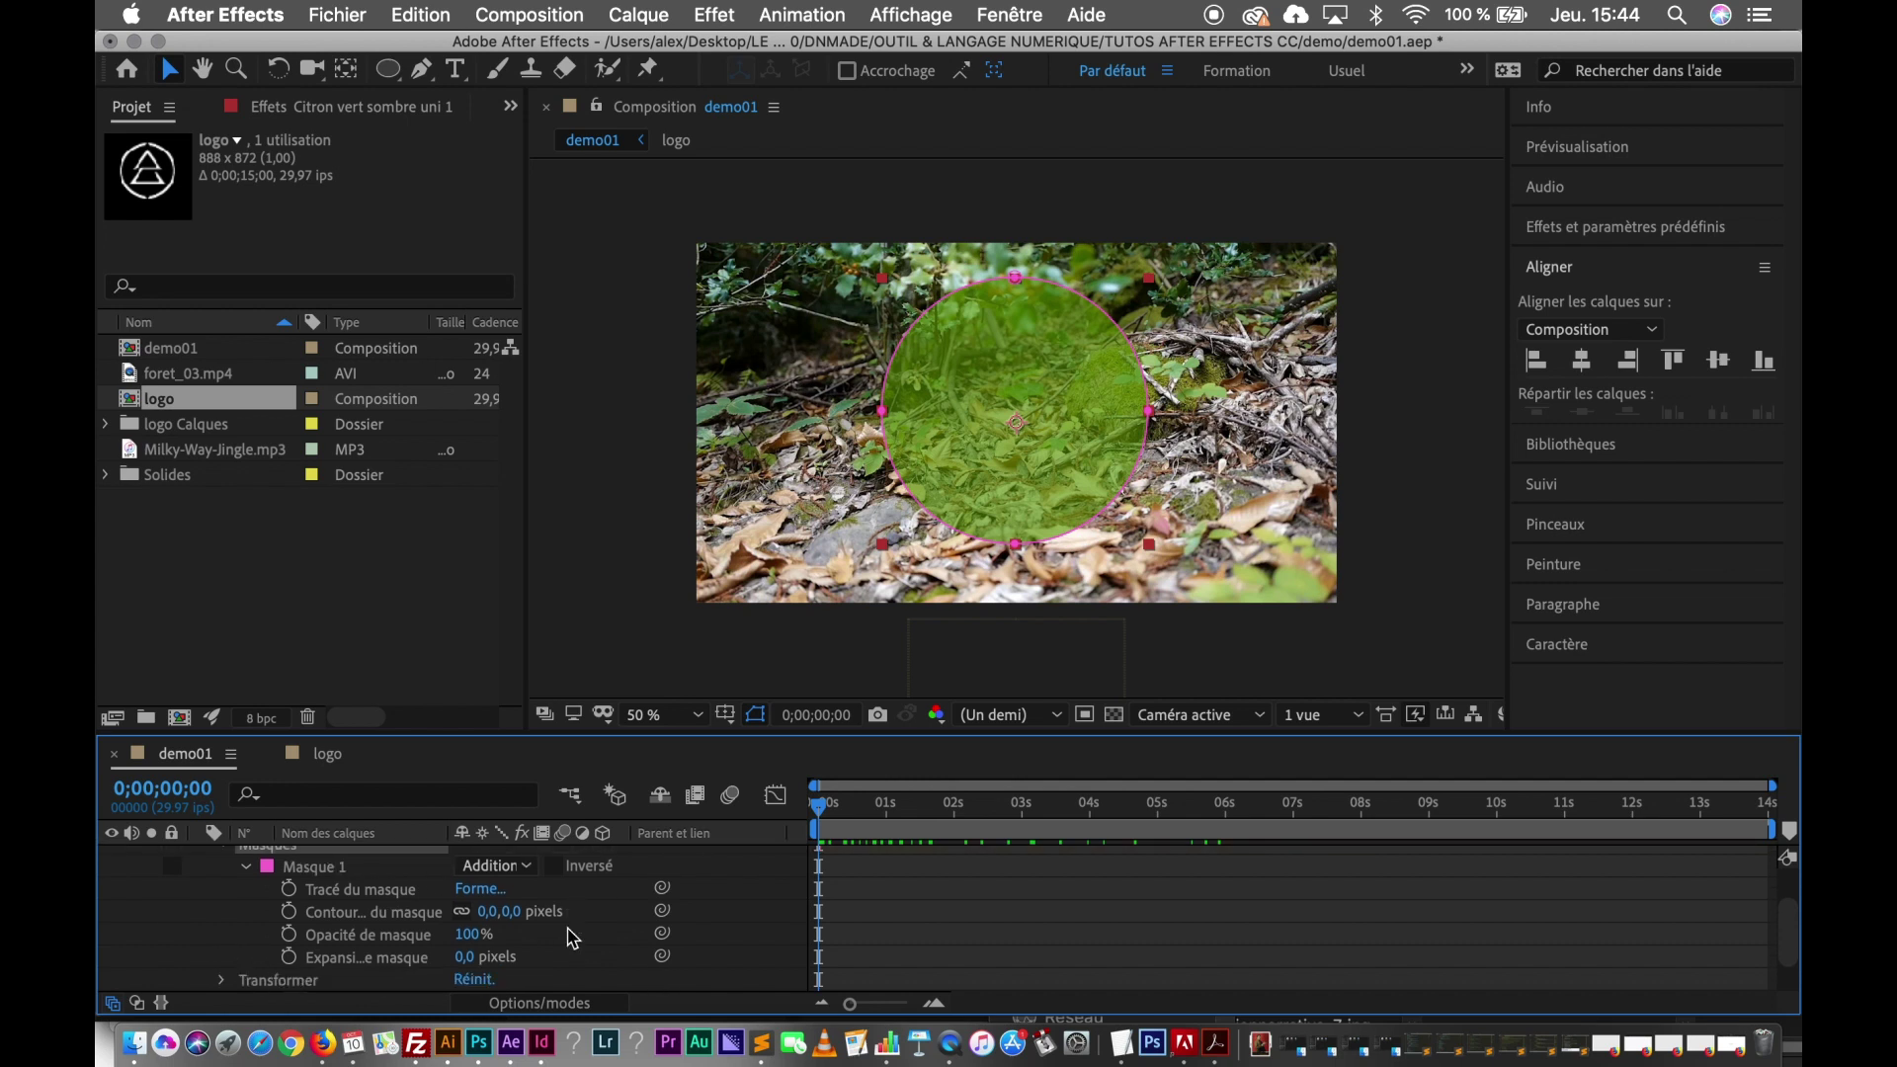
scroll(440, 865, "up", 2)
left_click(289, 956)
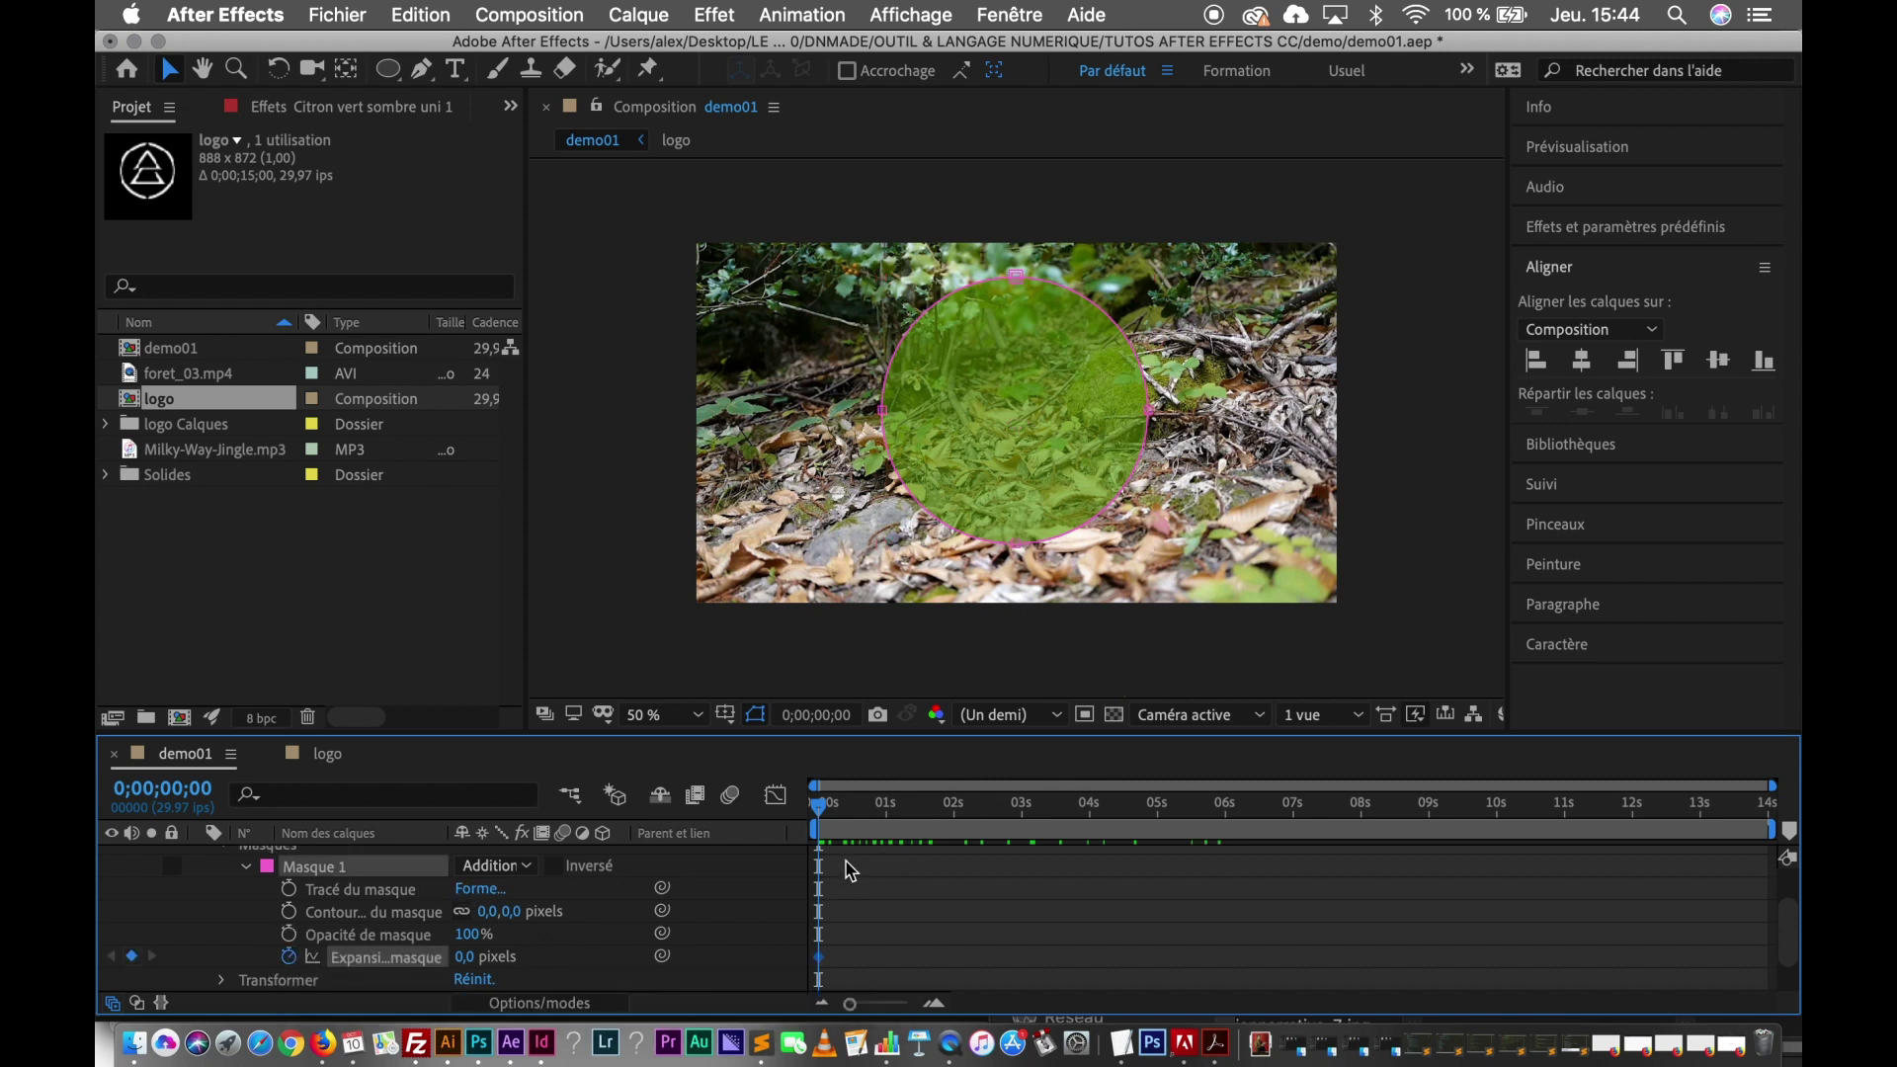
left_click_drag(466, 956, 1790, 1055)
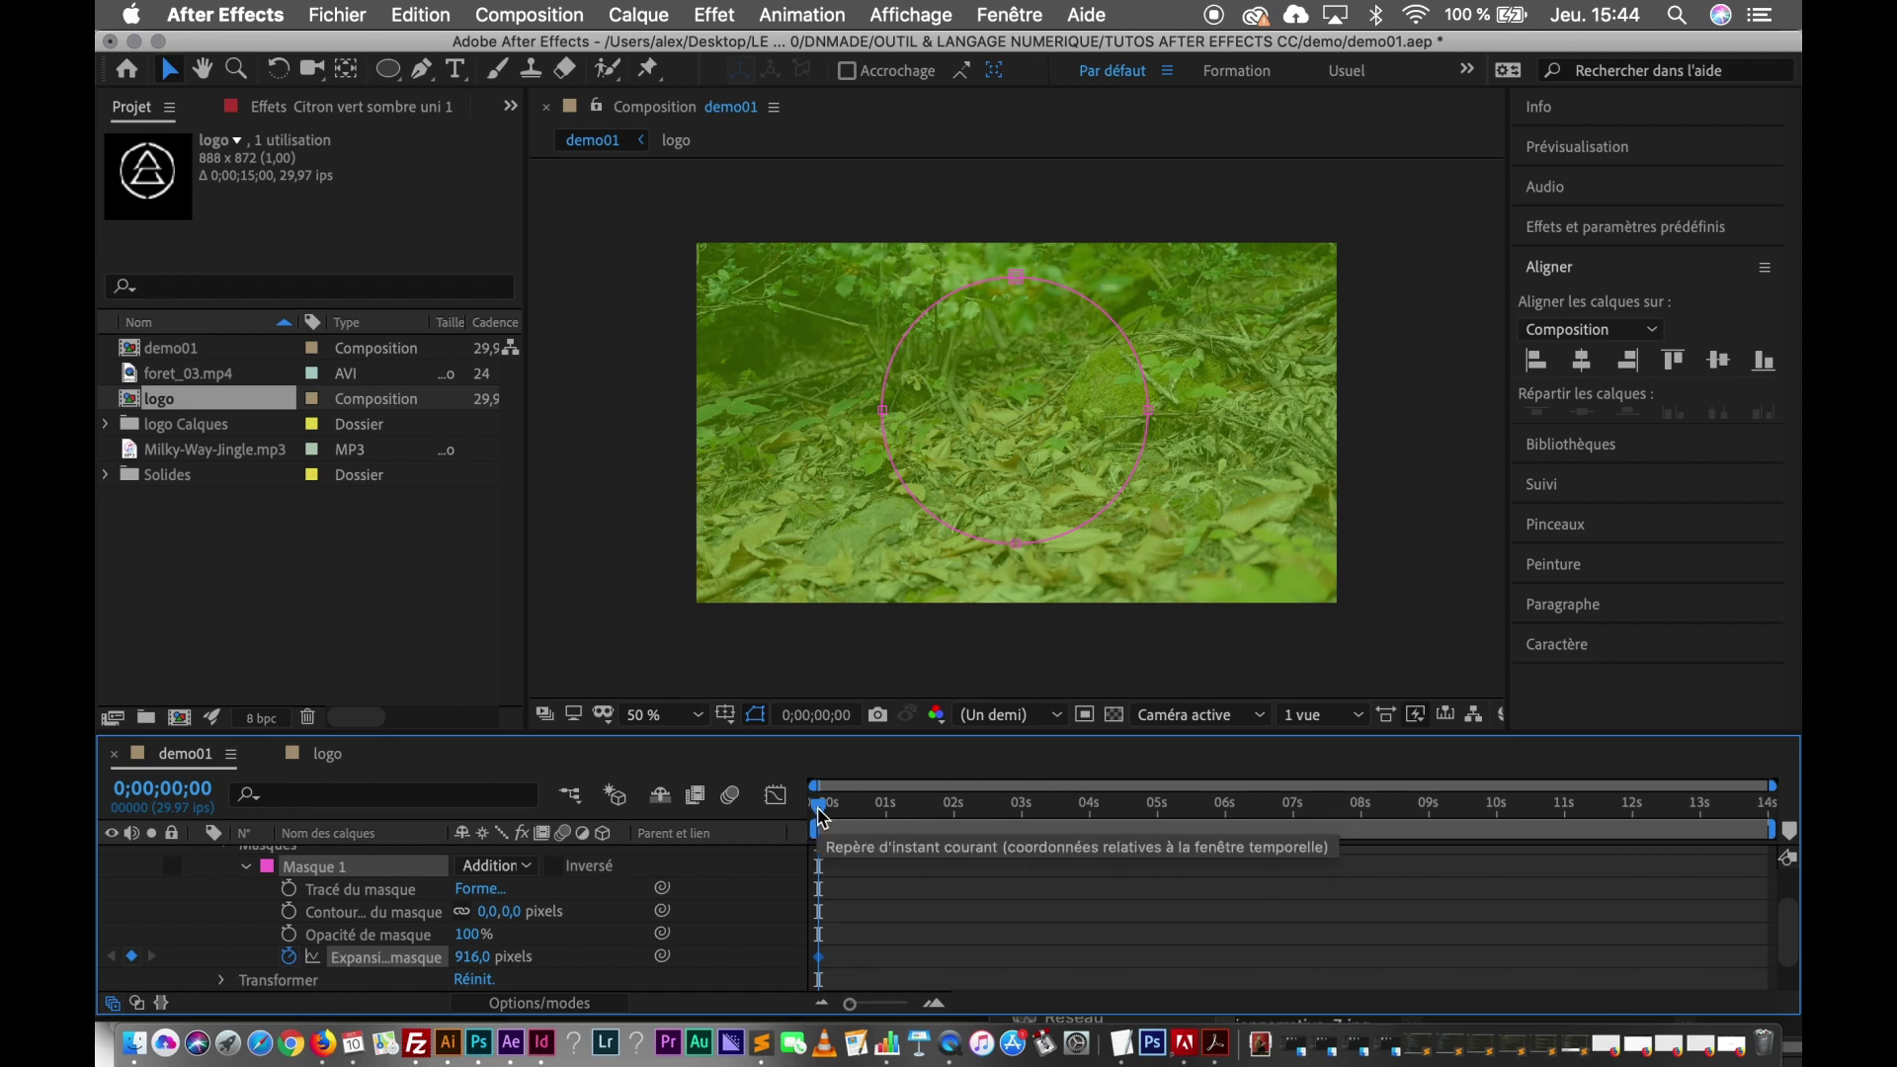
Keyframe the expansion of Masque 1 at 0 pixels at 0;00;01;00 and return to the start of the composition.
left_click(174, 787)
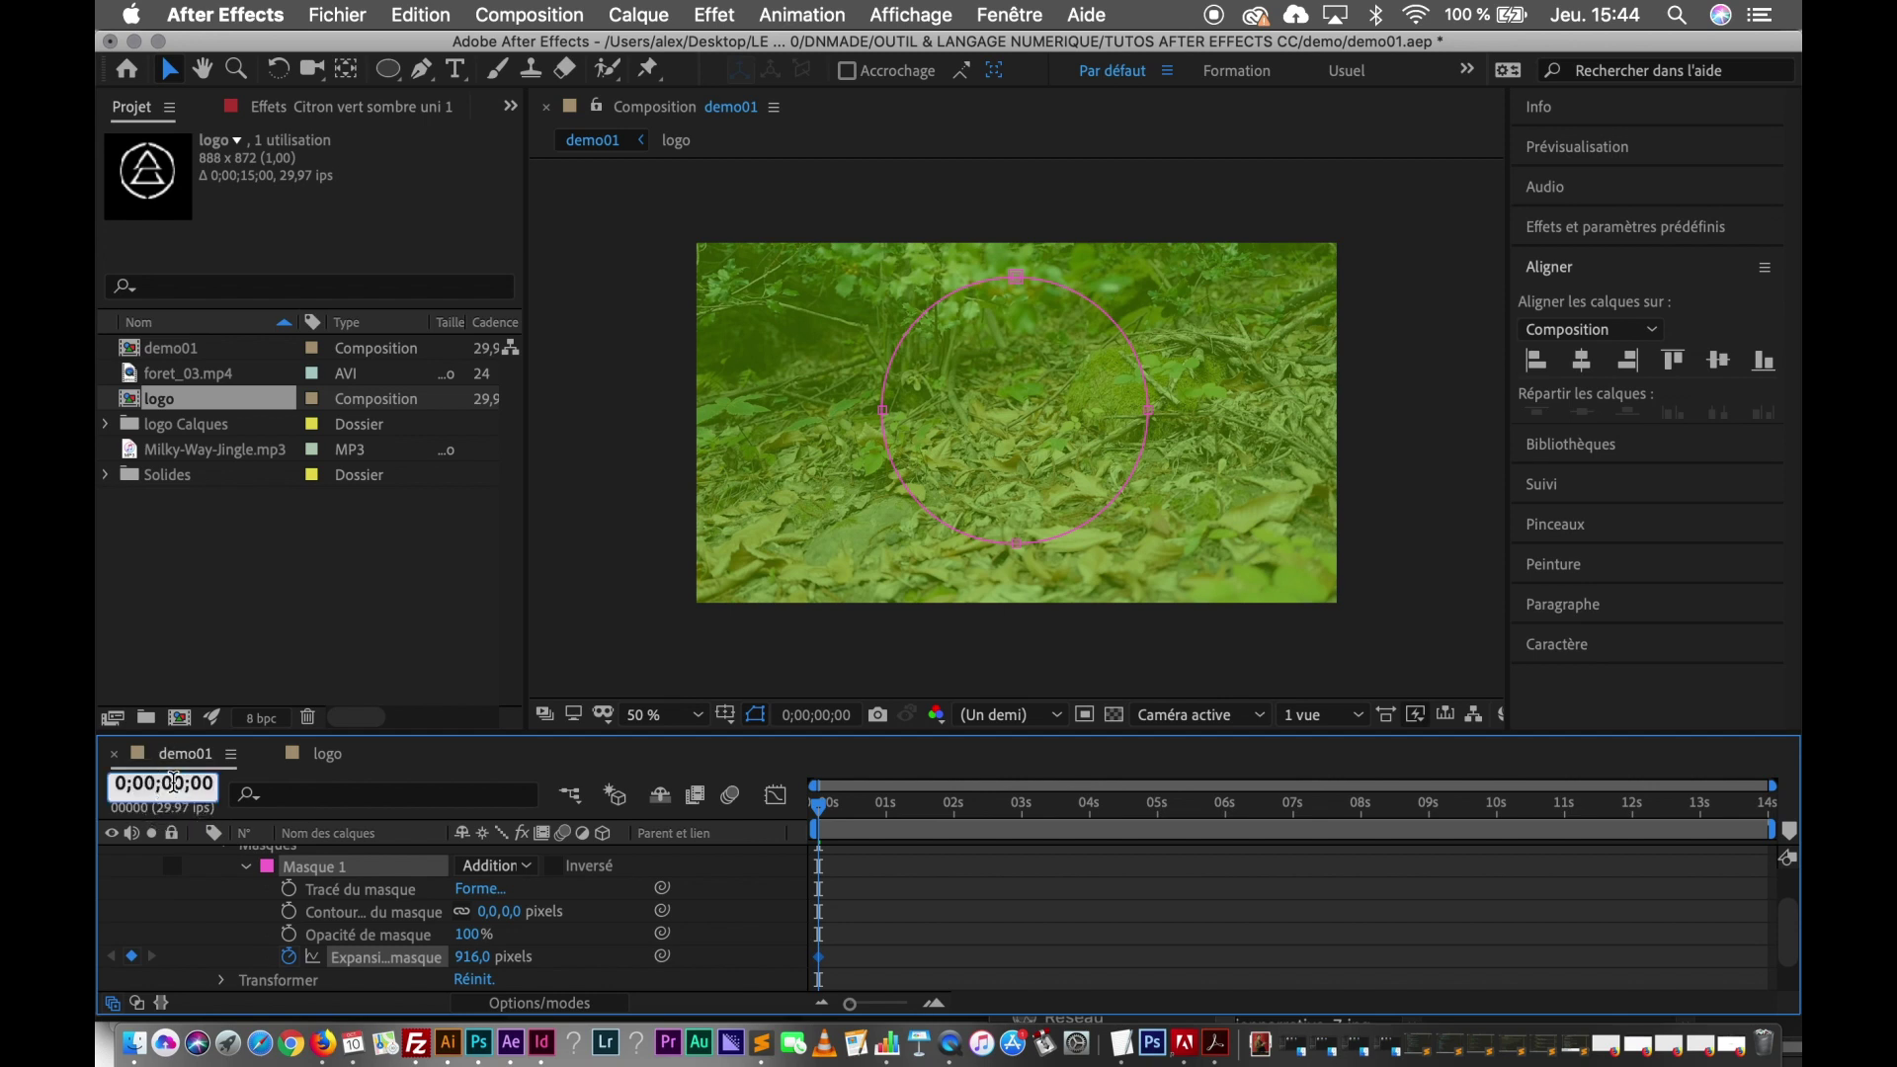
type("100")
key("Return")
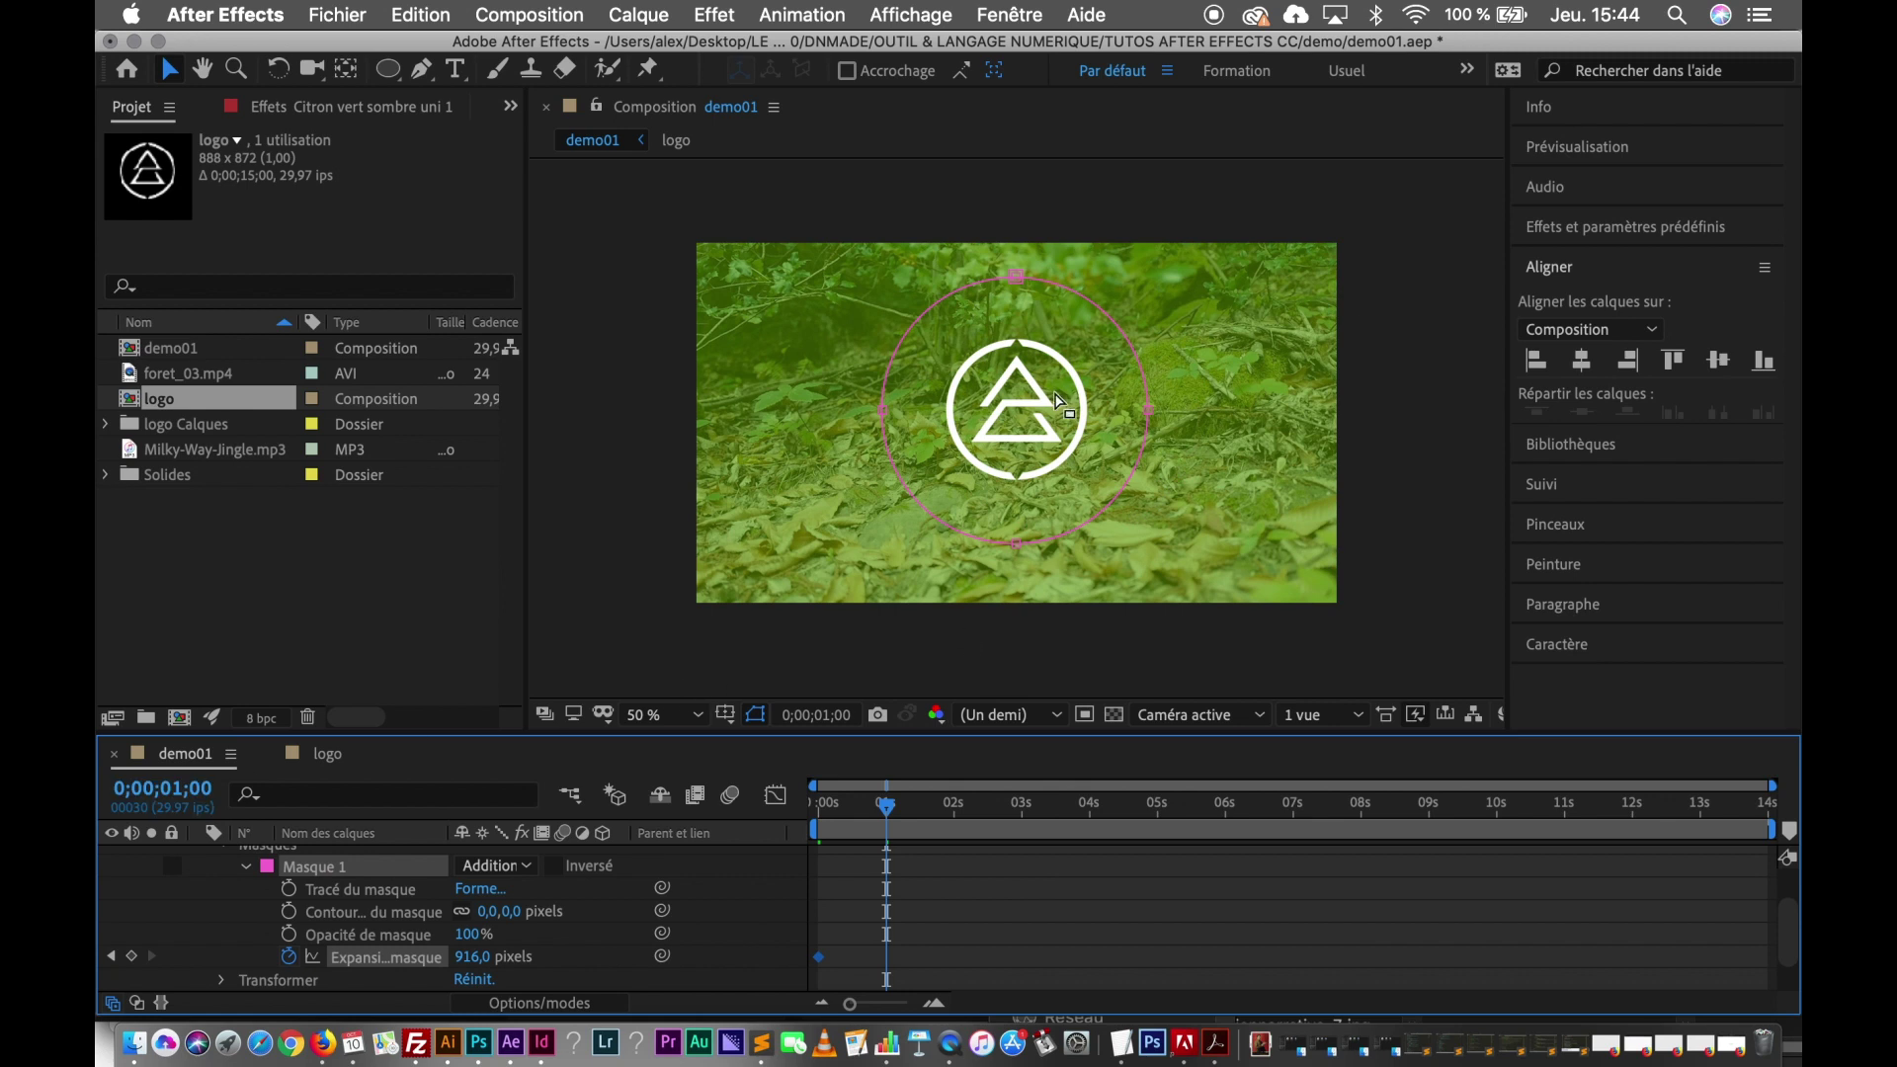
left_click(480, 960)
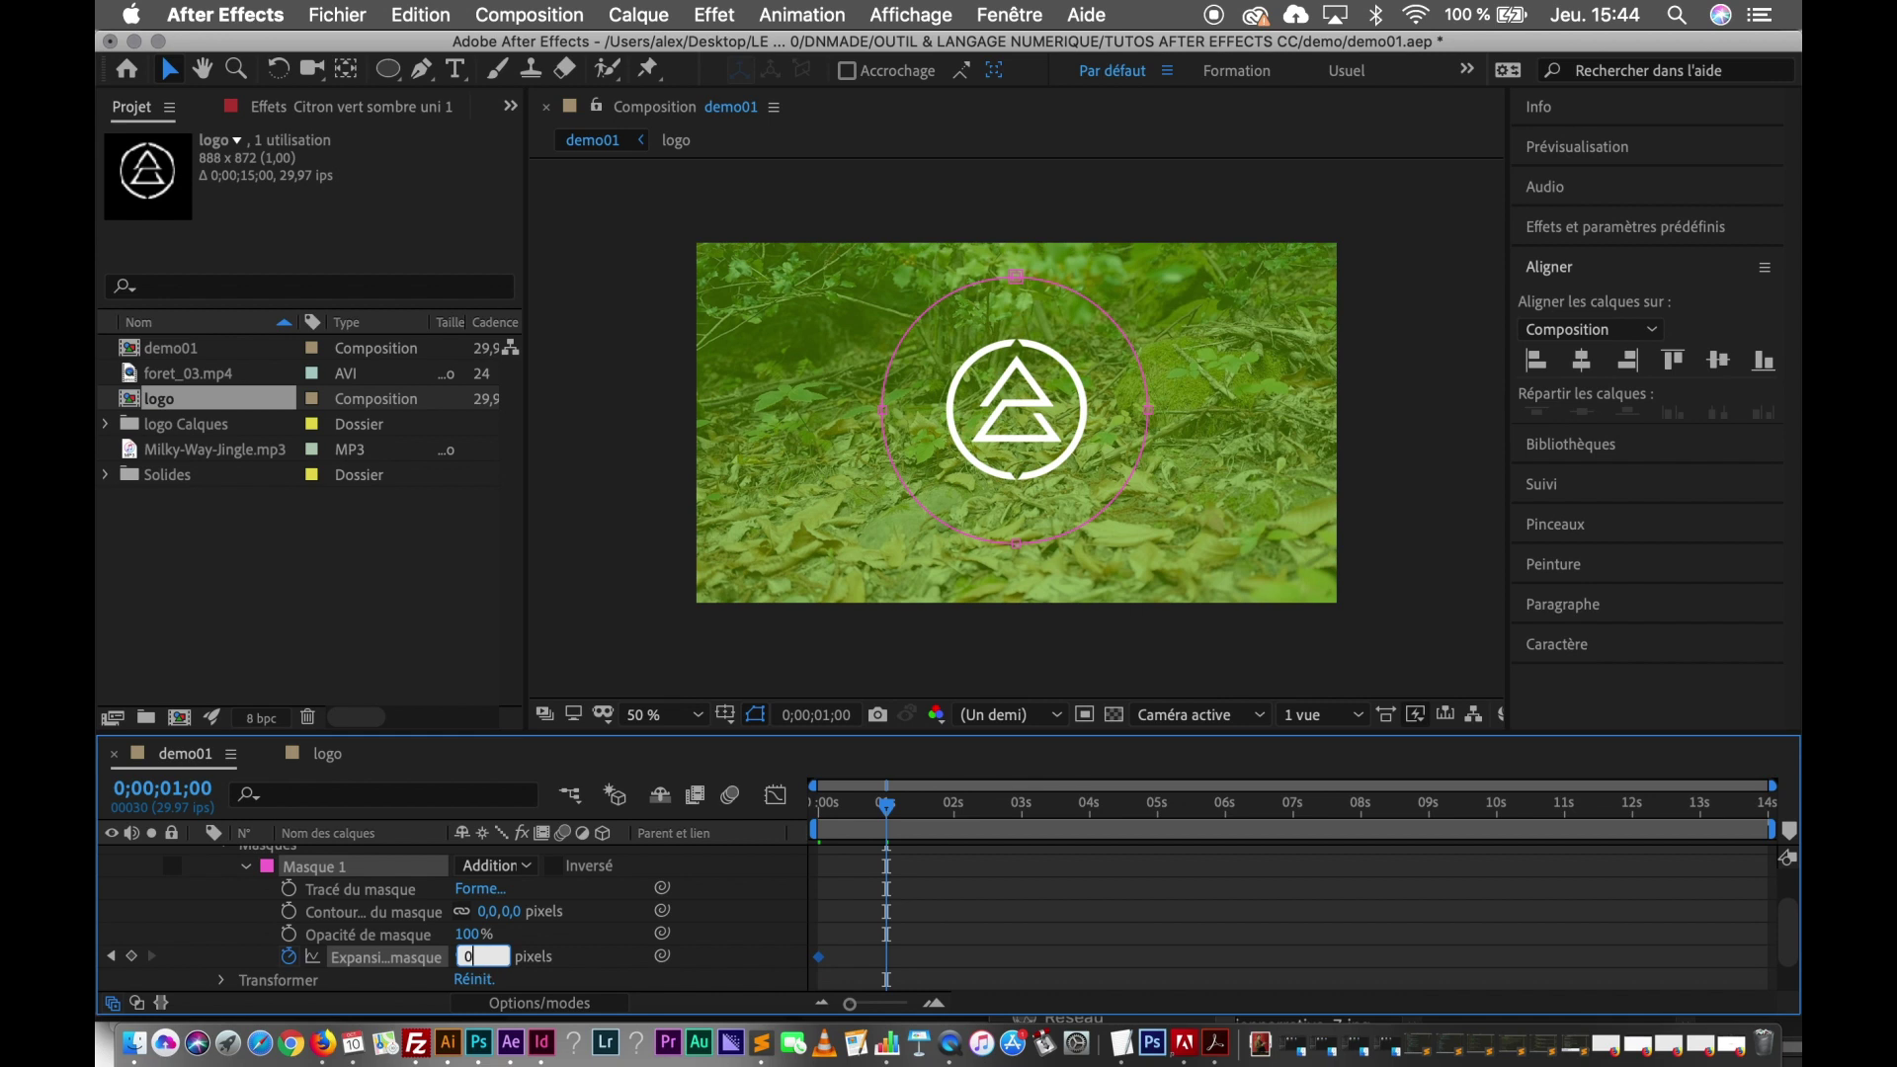
left_click(504, 911)
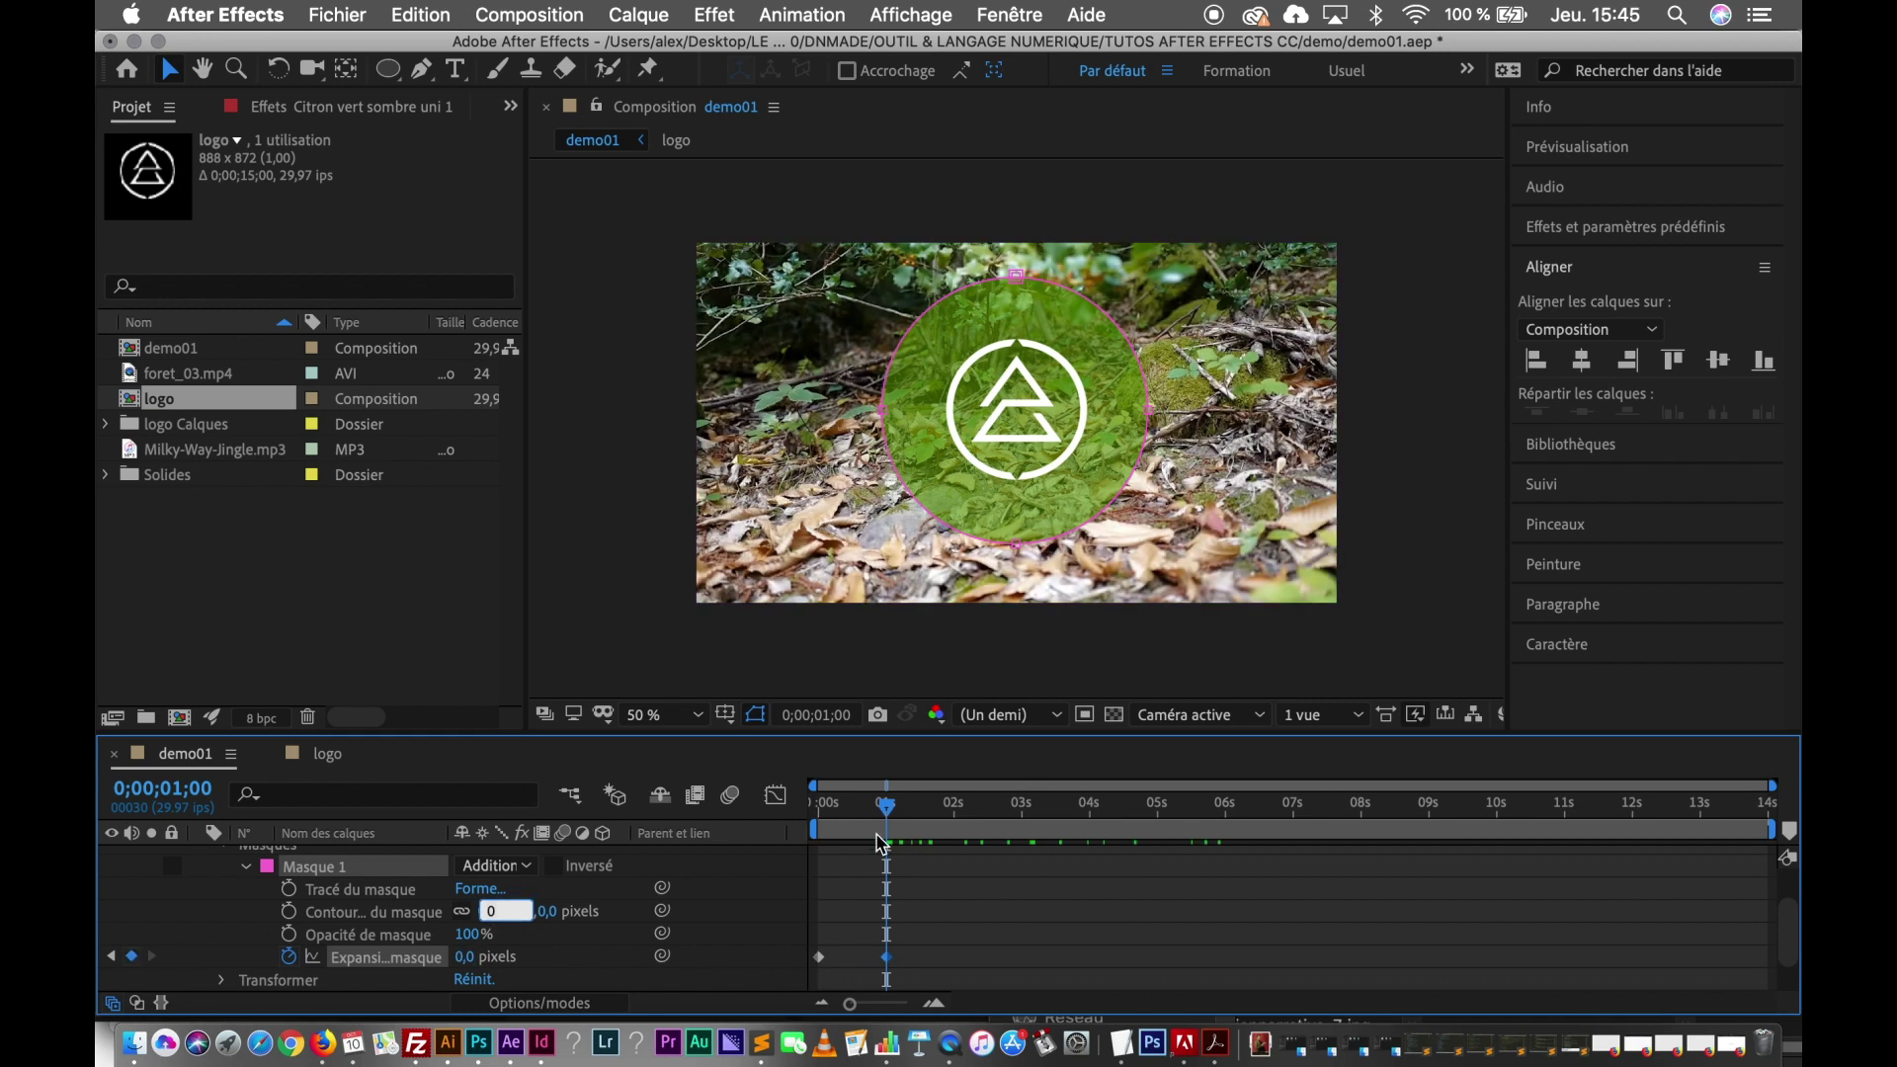
left_click_drag(887, 805, 787, 885)
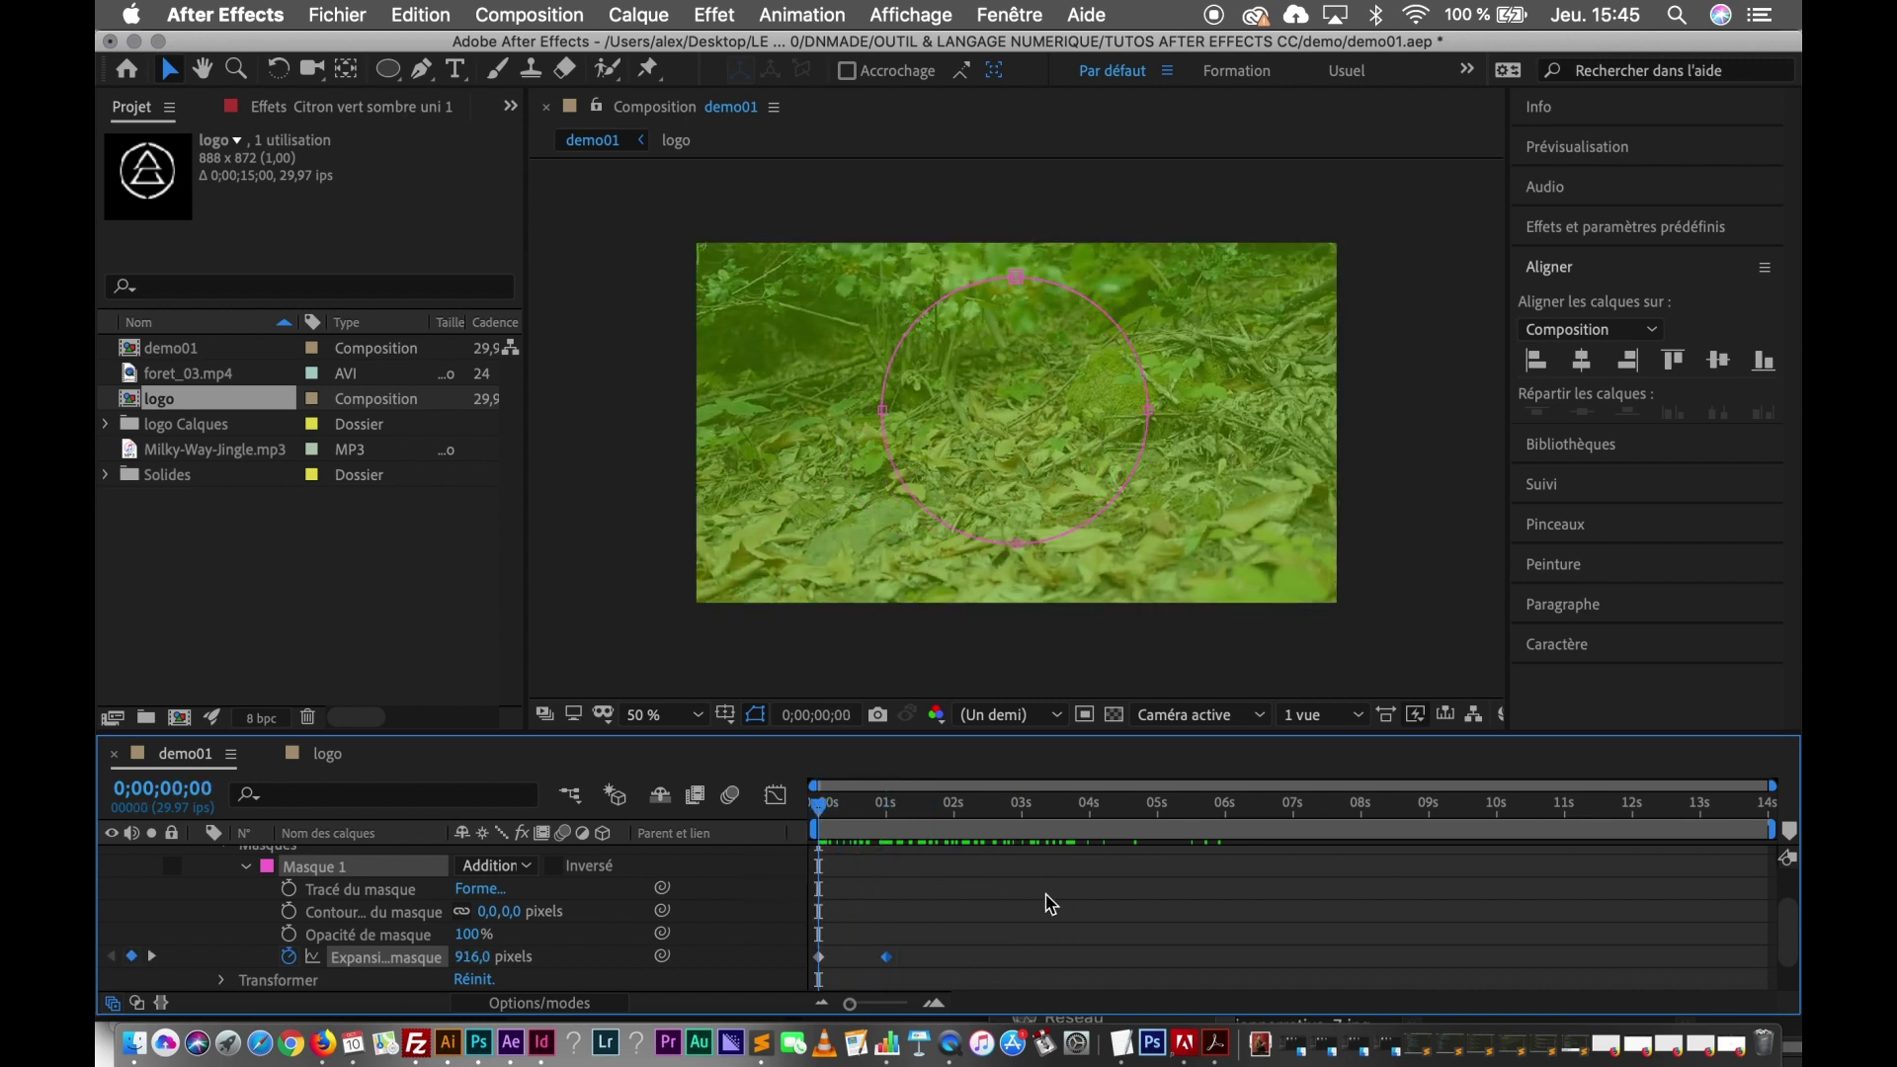
Apply the Lissage de vitesse keyframe assistant to both mask expansion keyframes.
left_click(937, 963)
left_click_drag(932, 938, 790, 992)
right_click(890, 960)
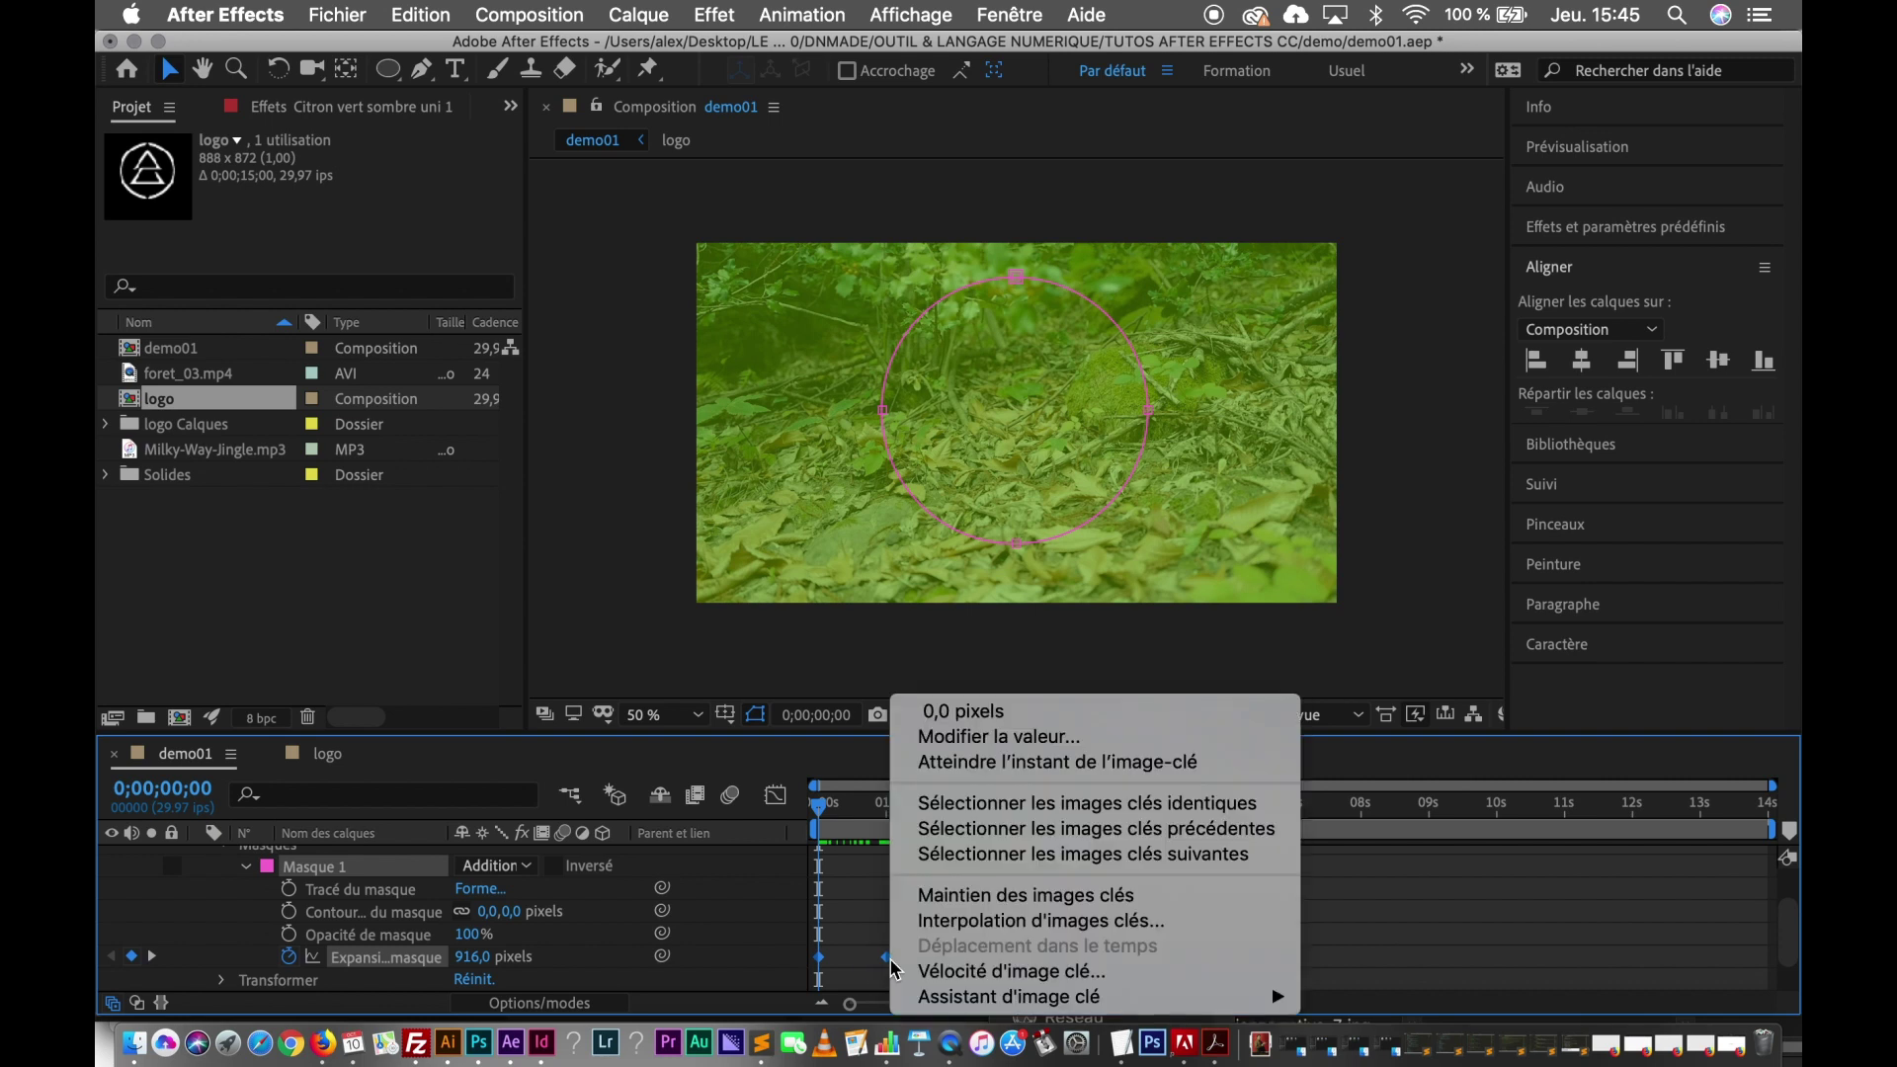
mouse_move(1000, 1000)
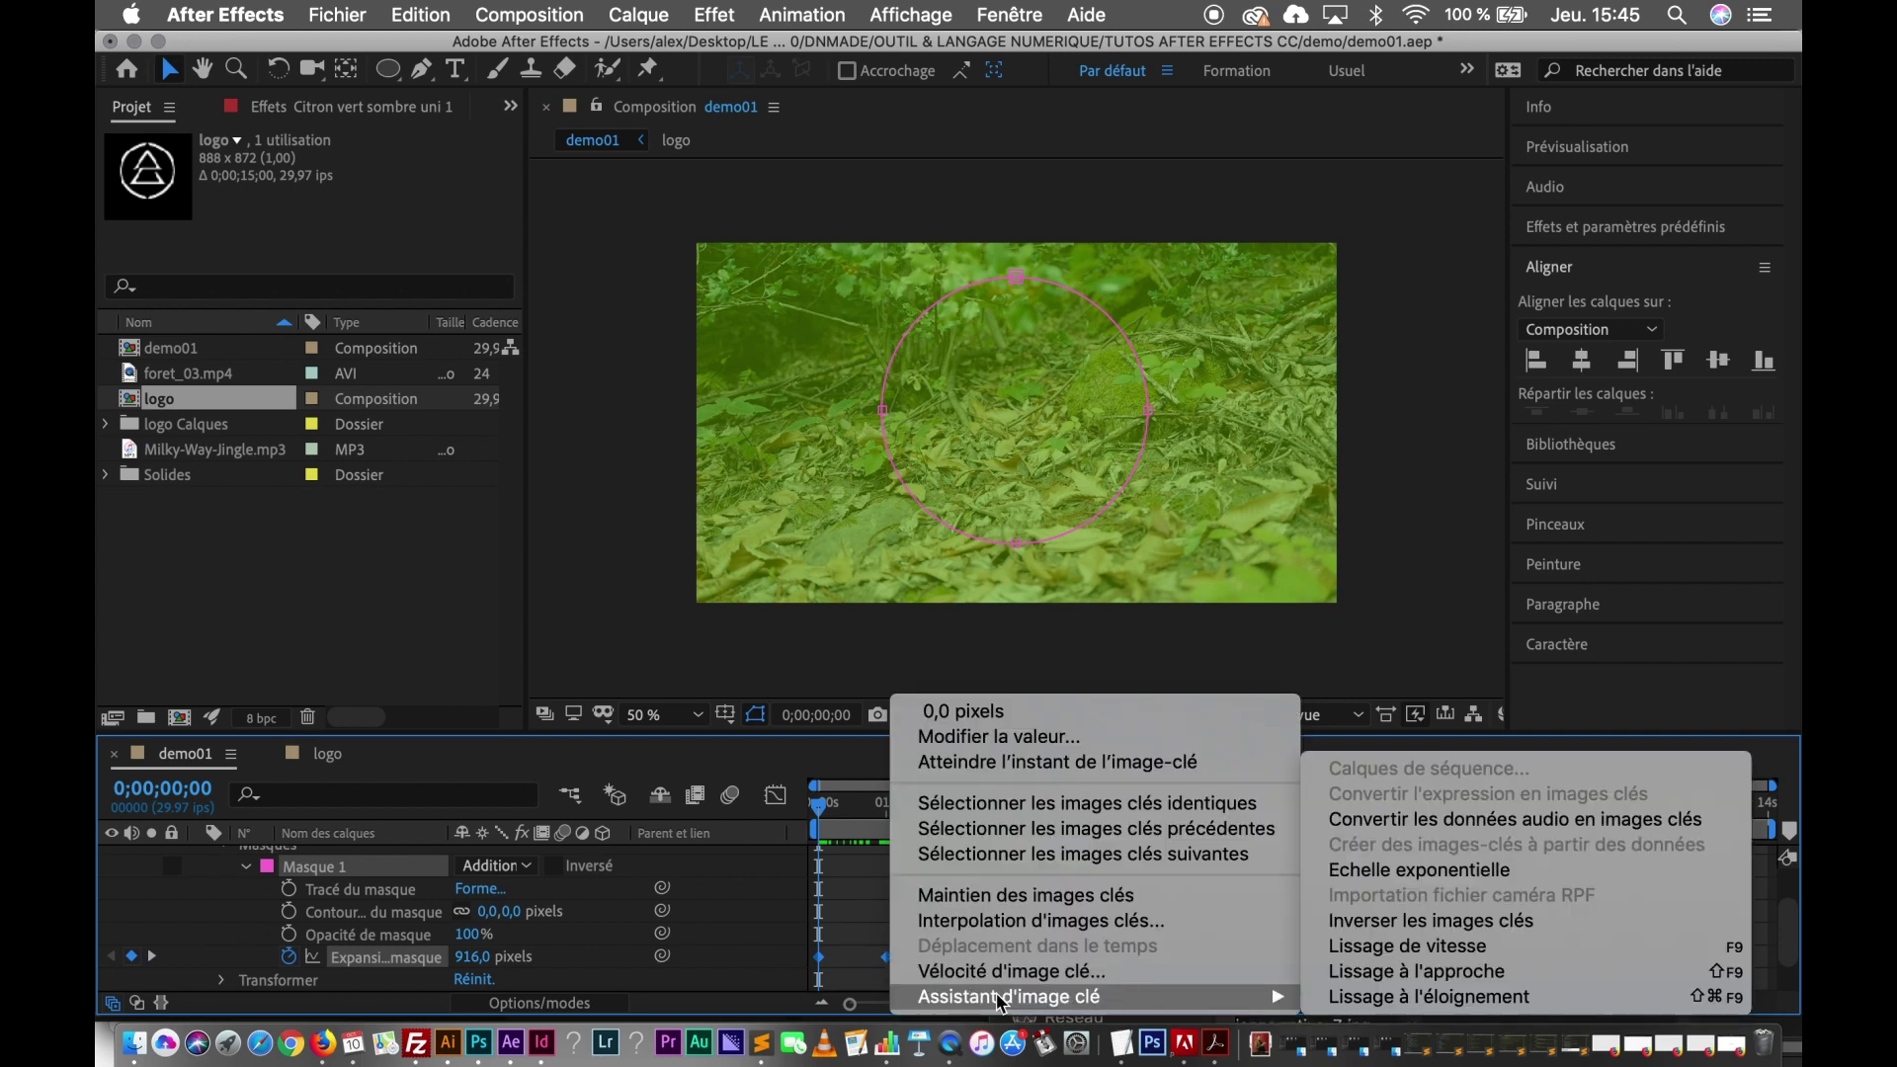
left_click(1379, 948)
Scrub through the eased mask expansion and play the animation from the start of the composition.
left_click_drag(833, 815, 925, 845)
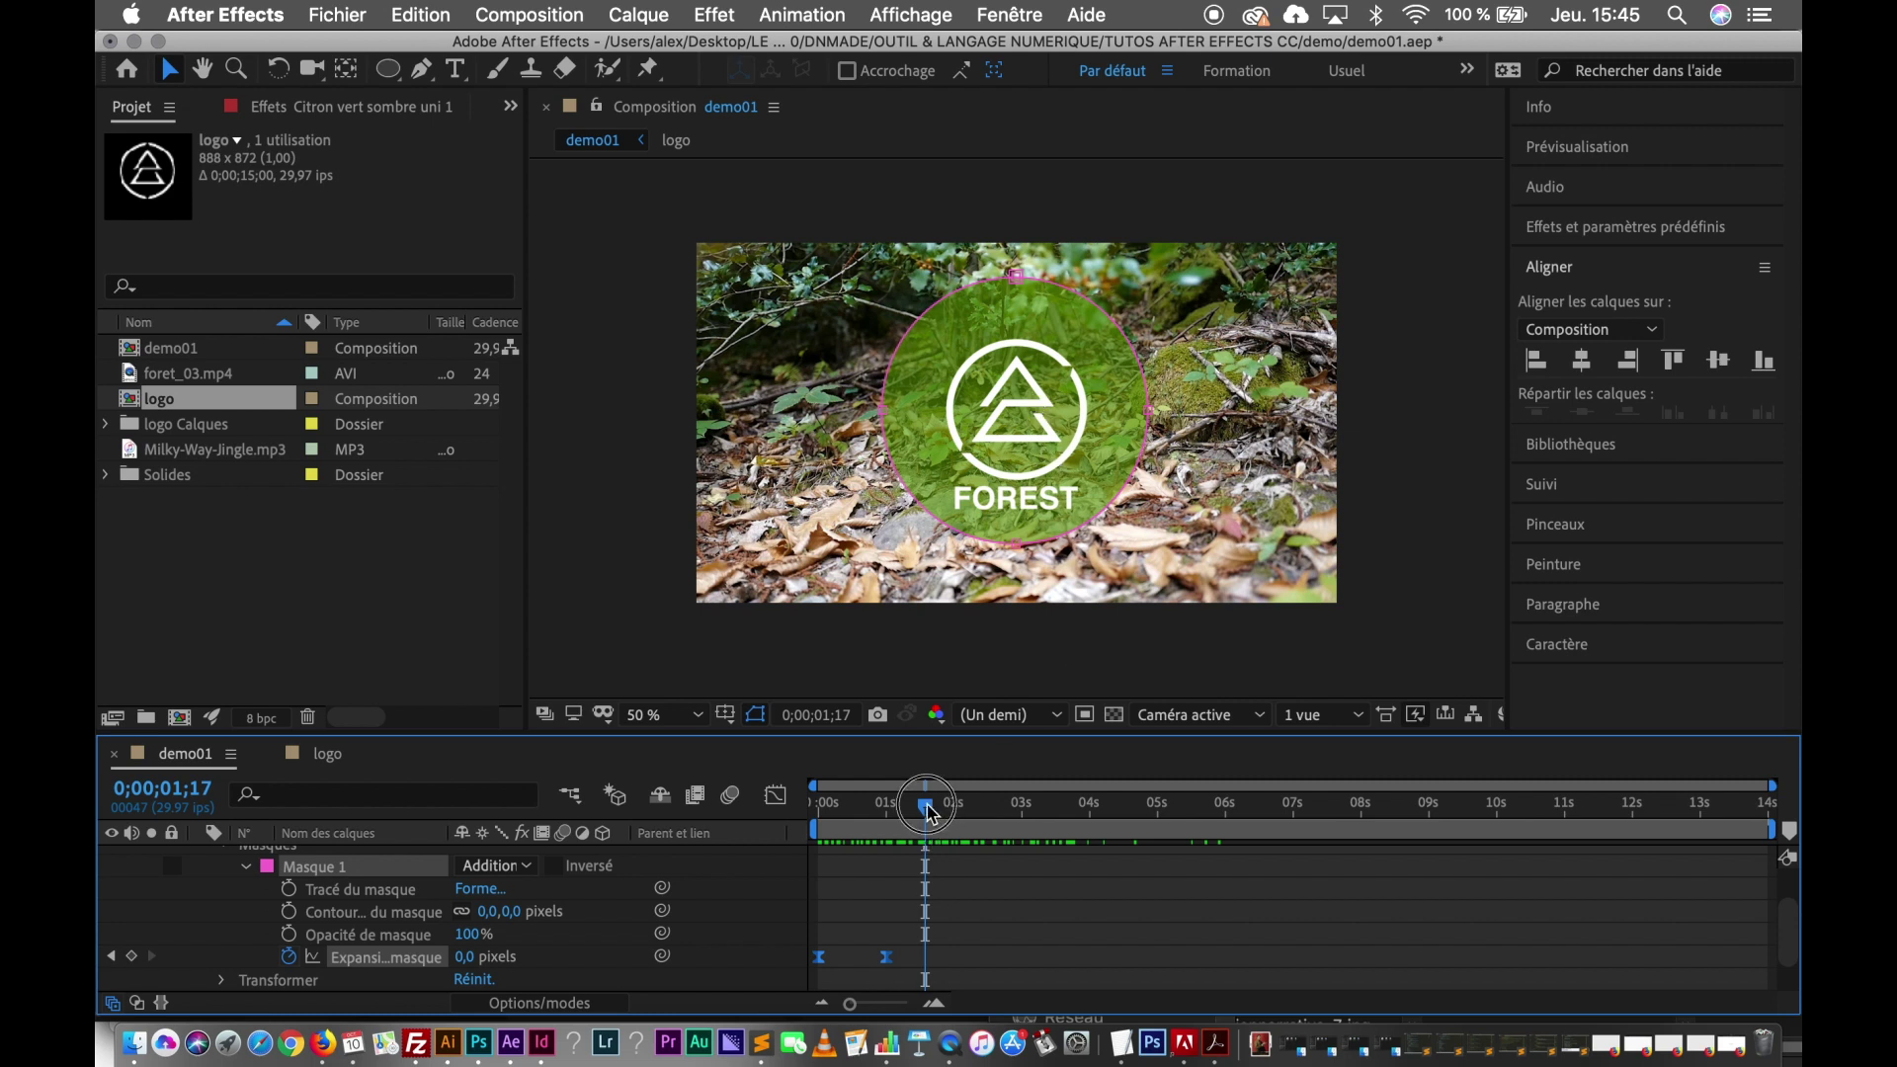
left_click_drag(928, 812, 773, 820)
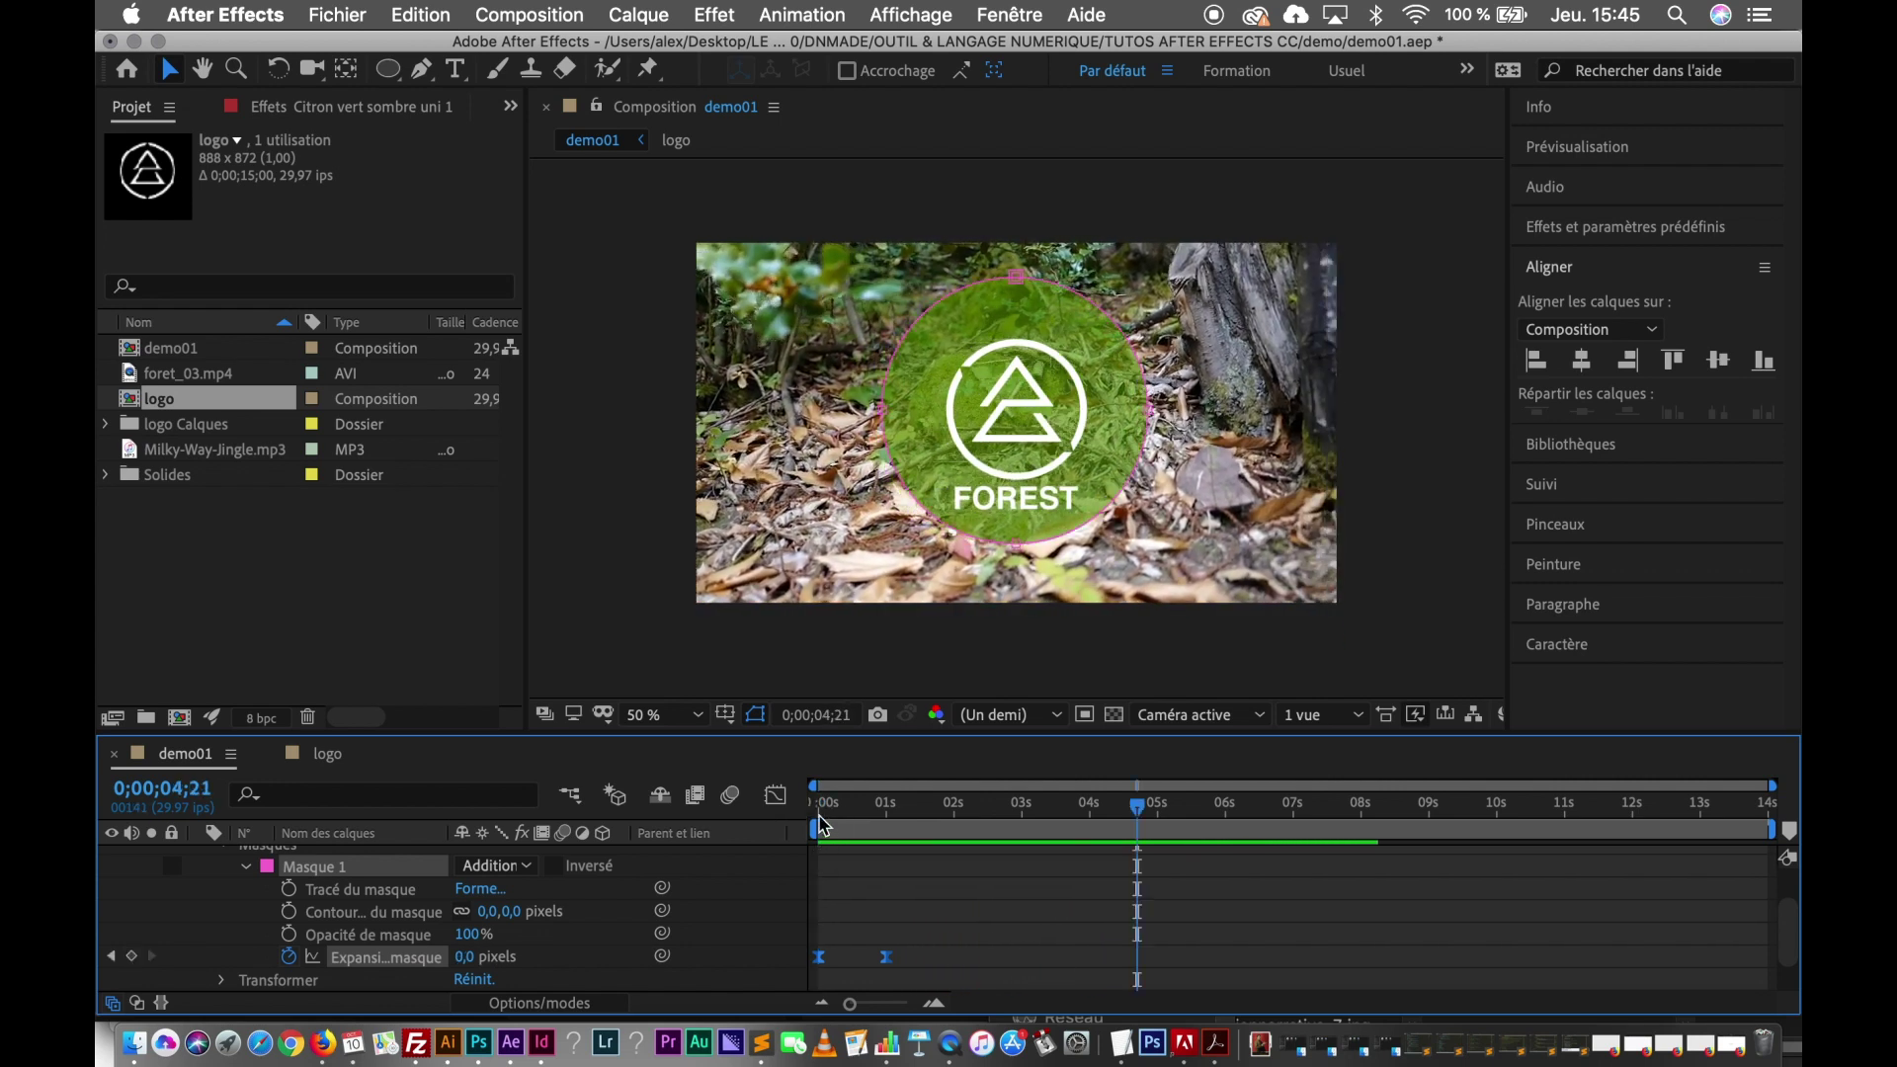
key("space")
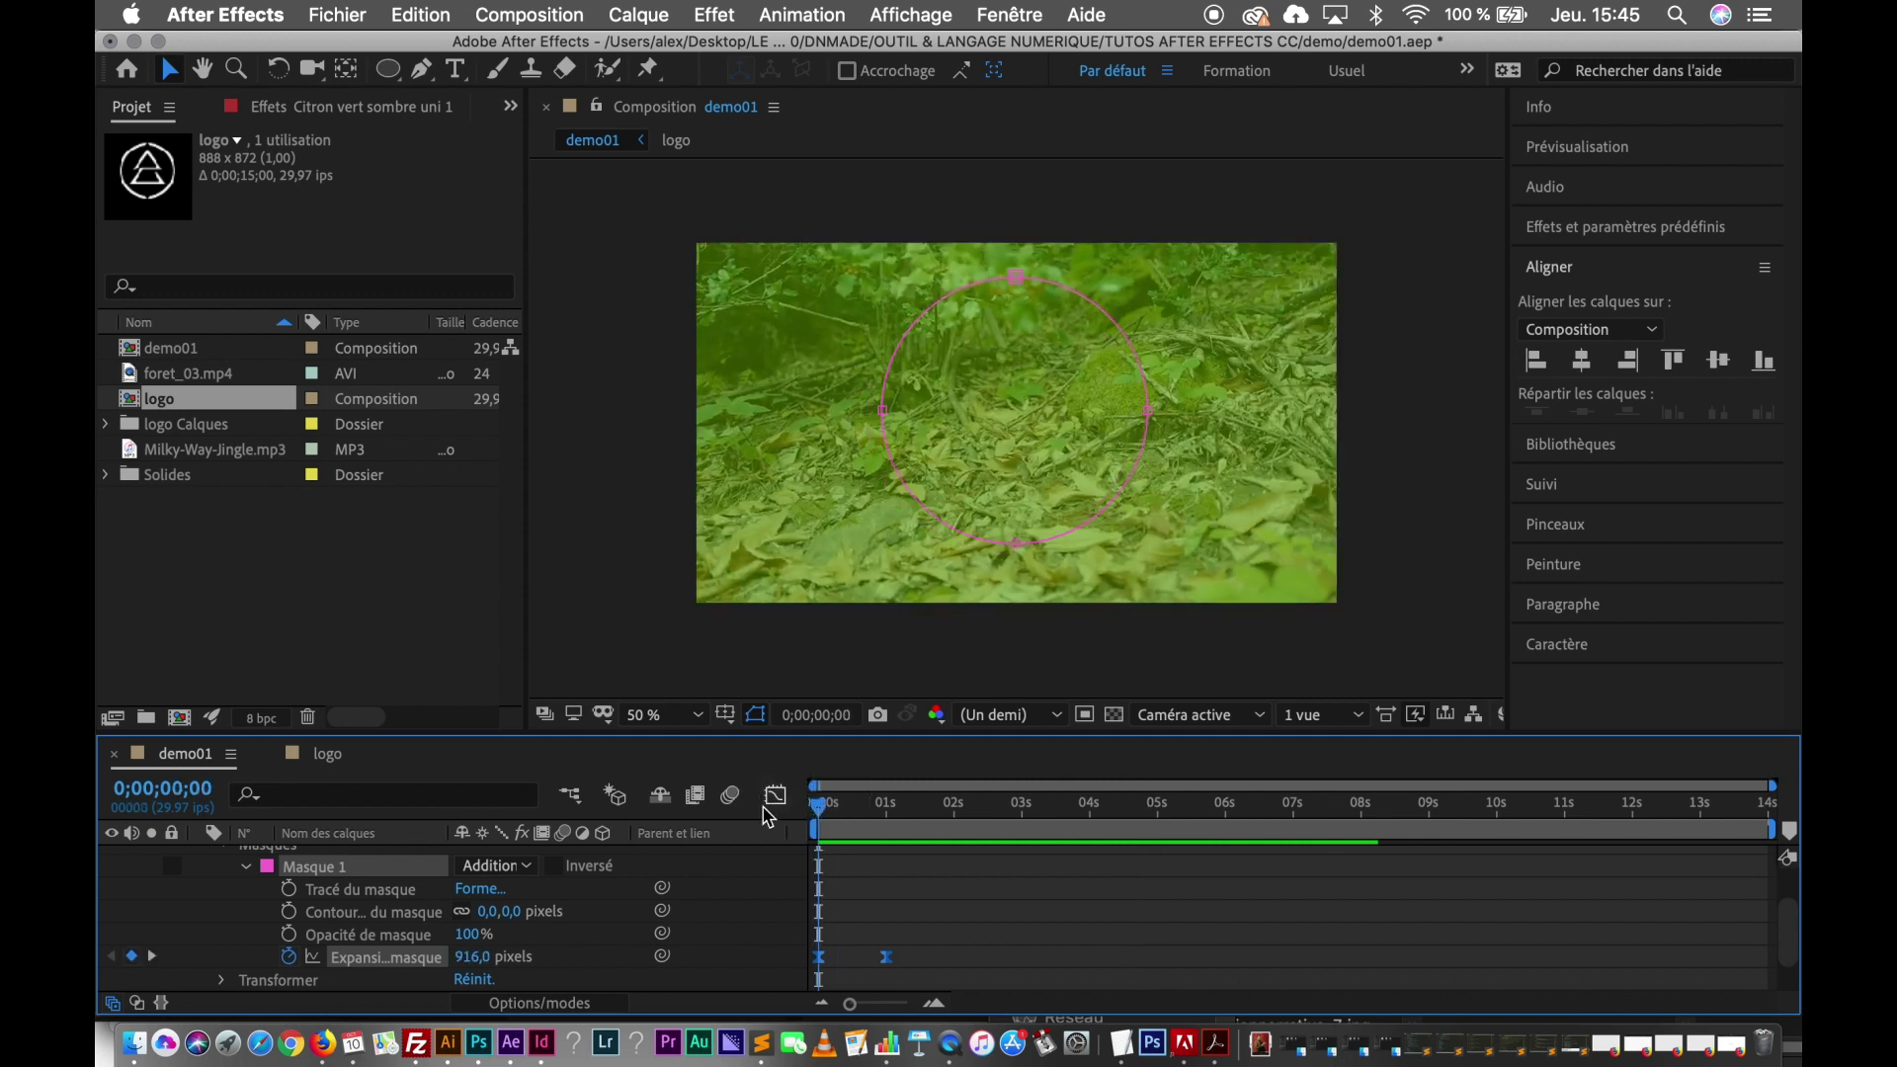
key("space")
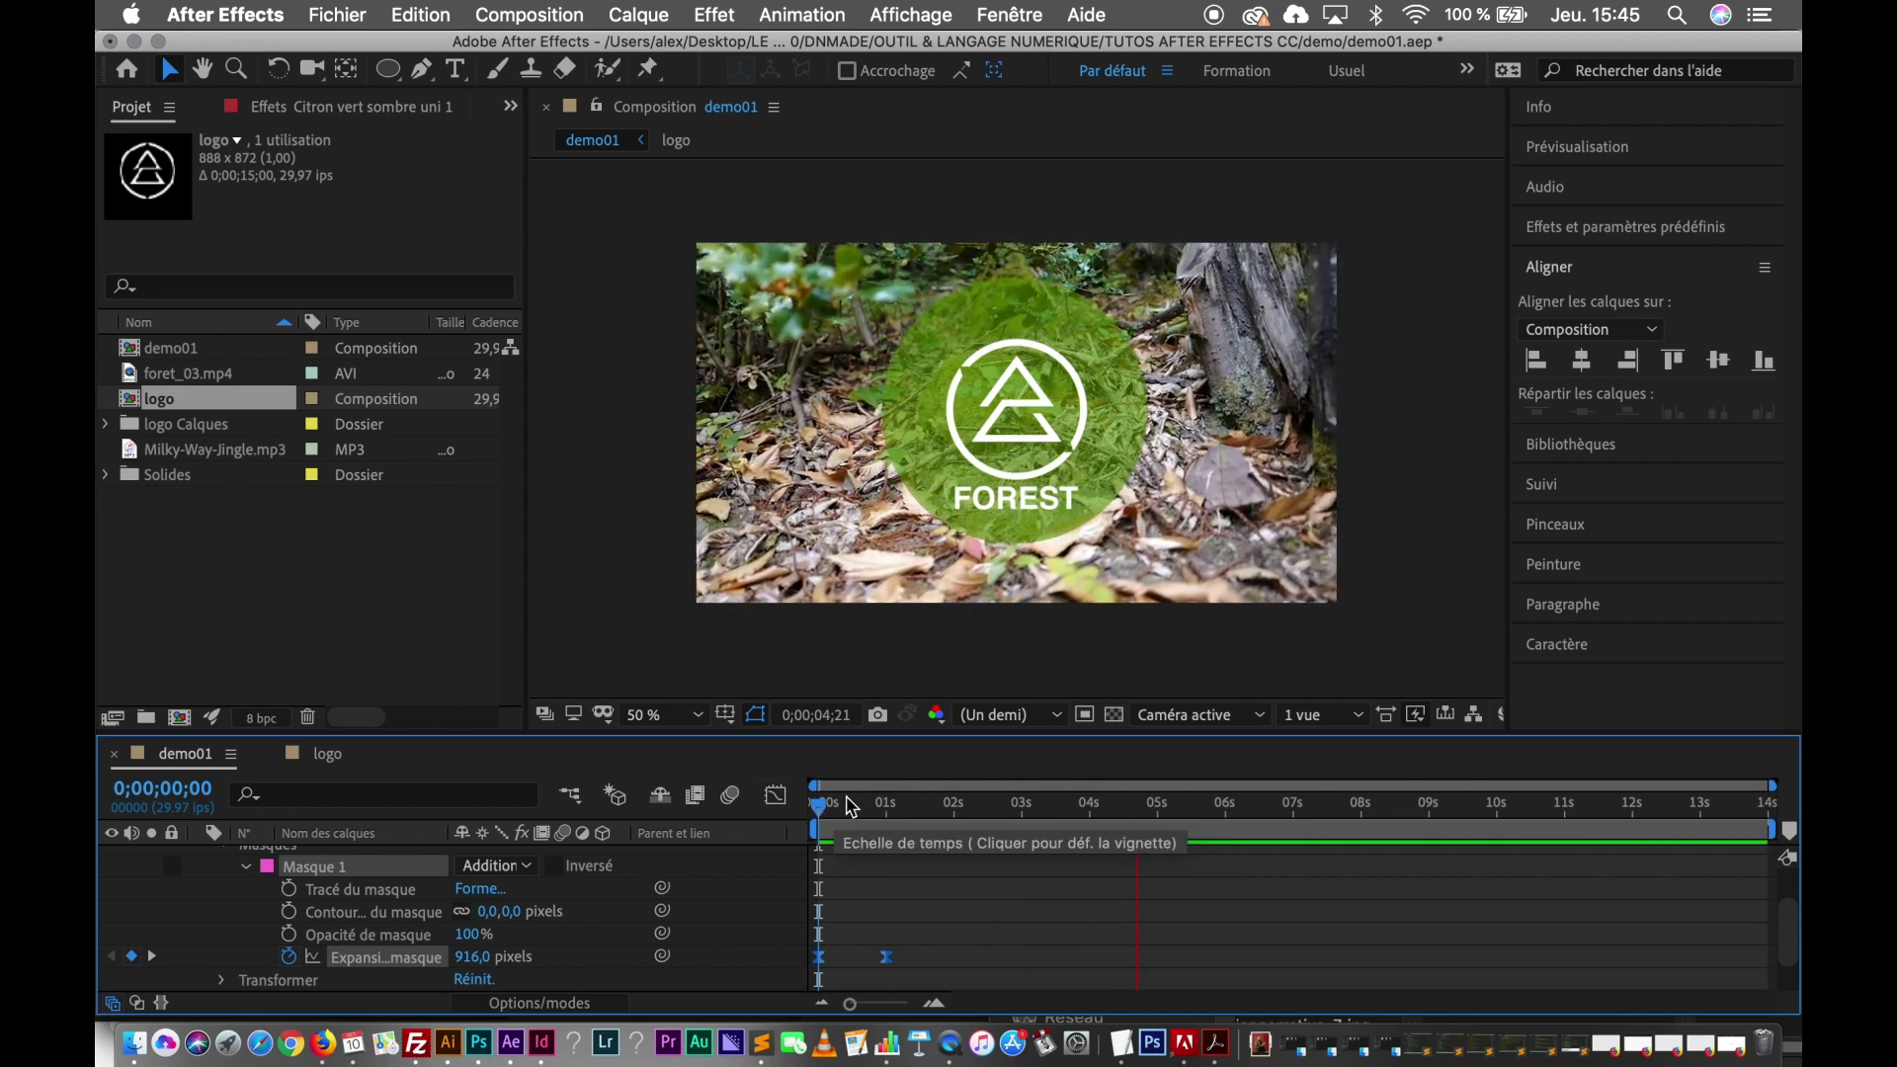
key("space")
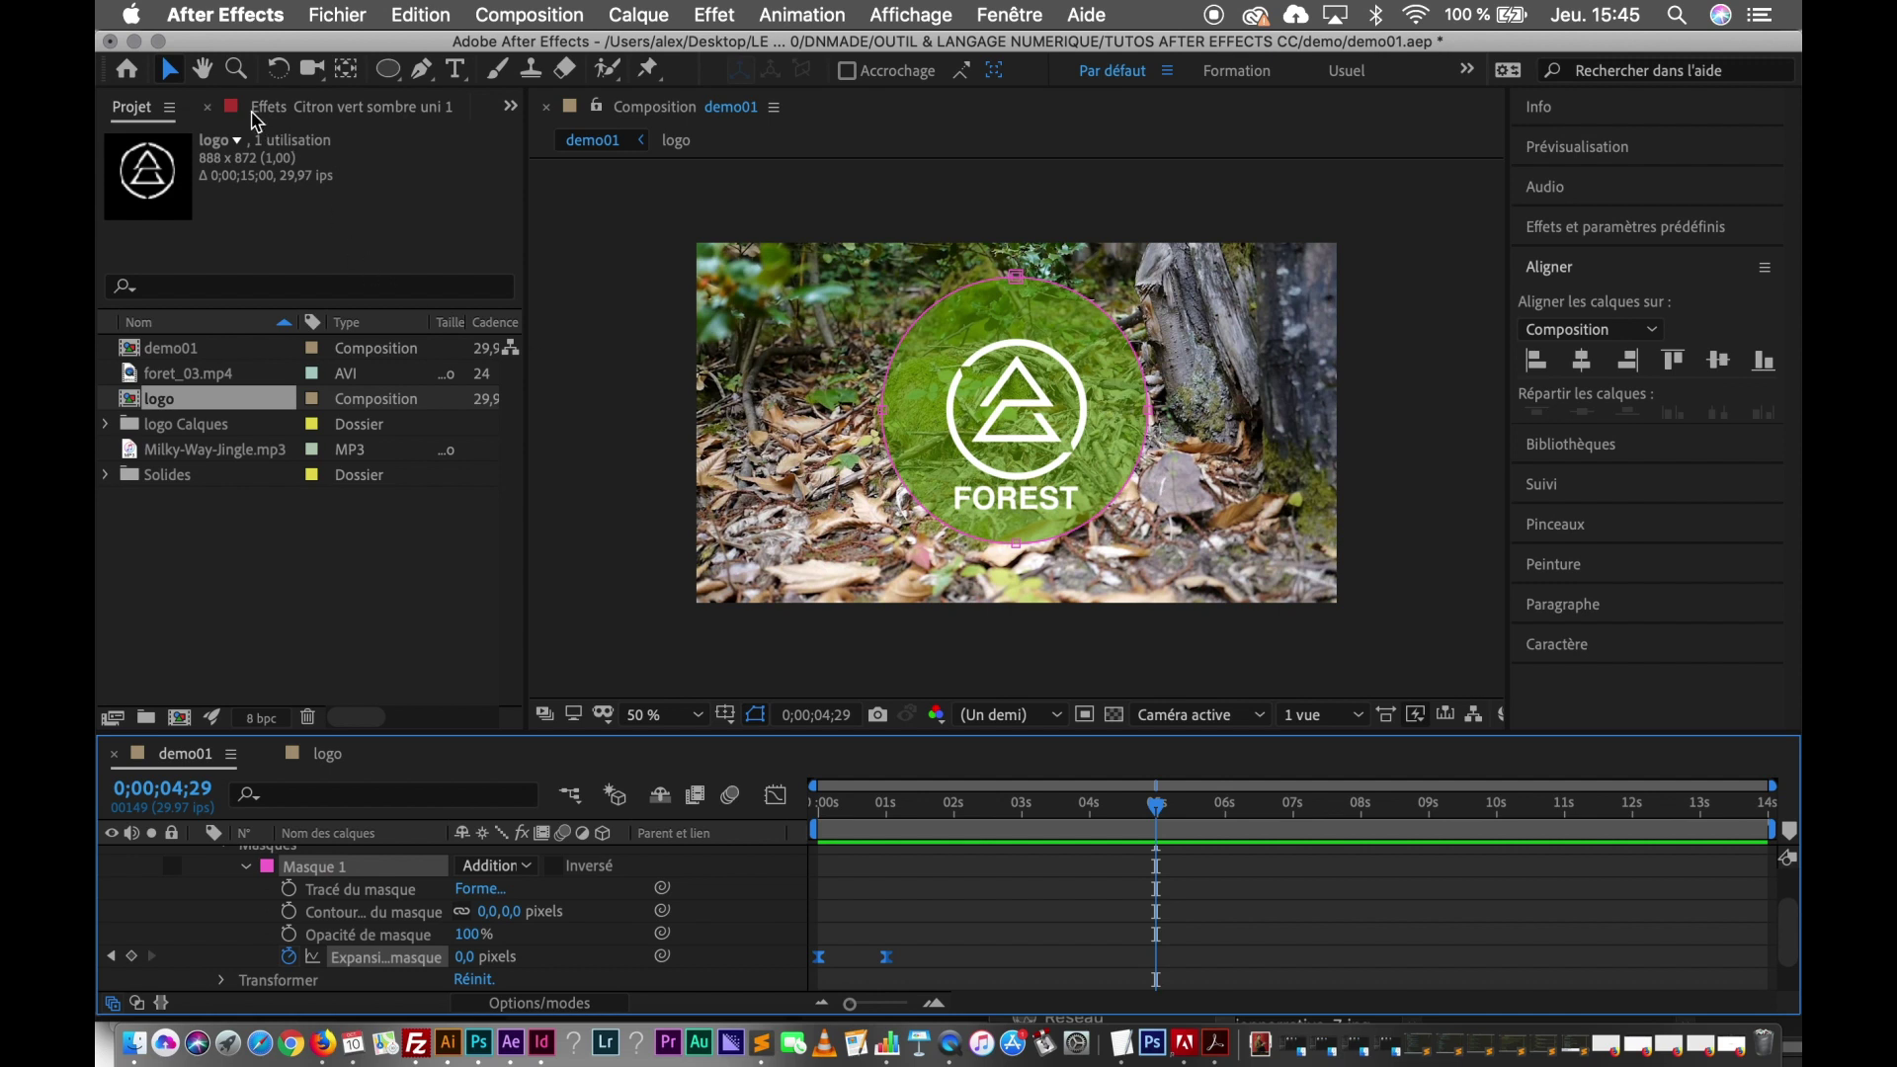
Select the whole Masque 1 shape and nudge the circle slightly right and down around the logo.
left_click(170, 72)
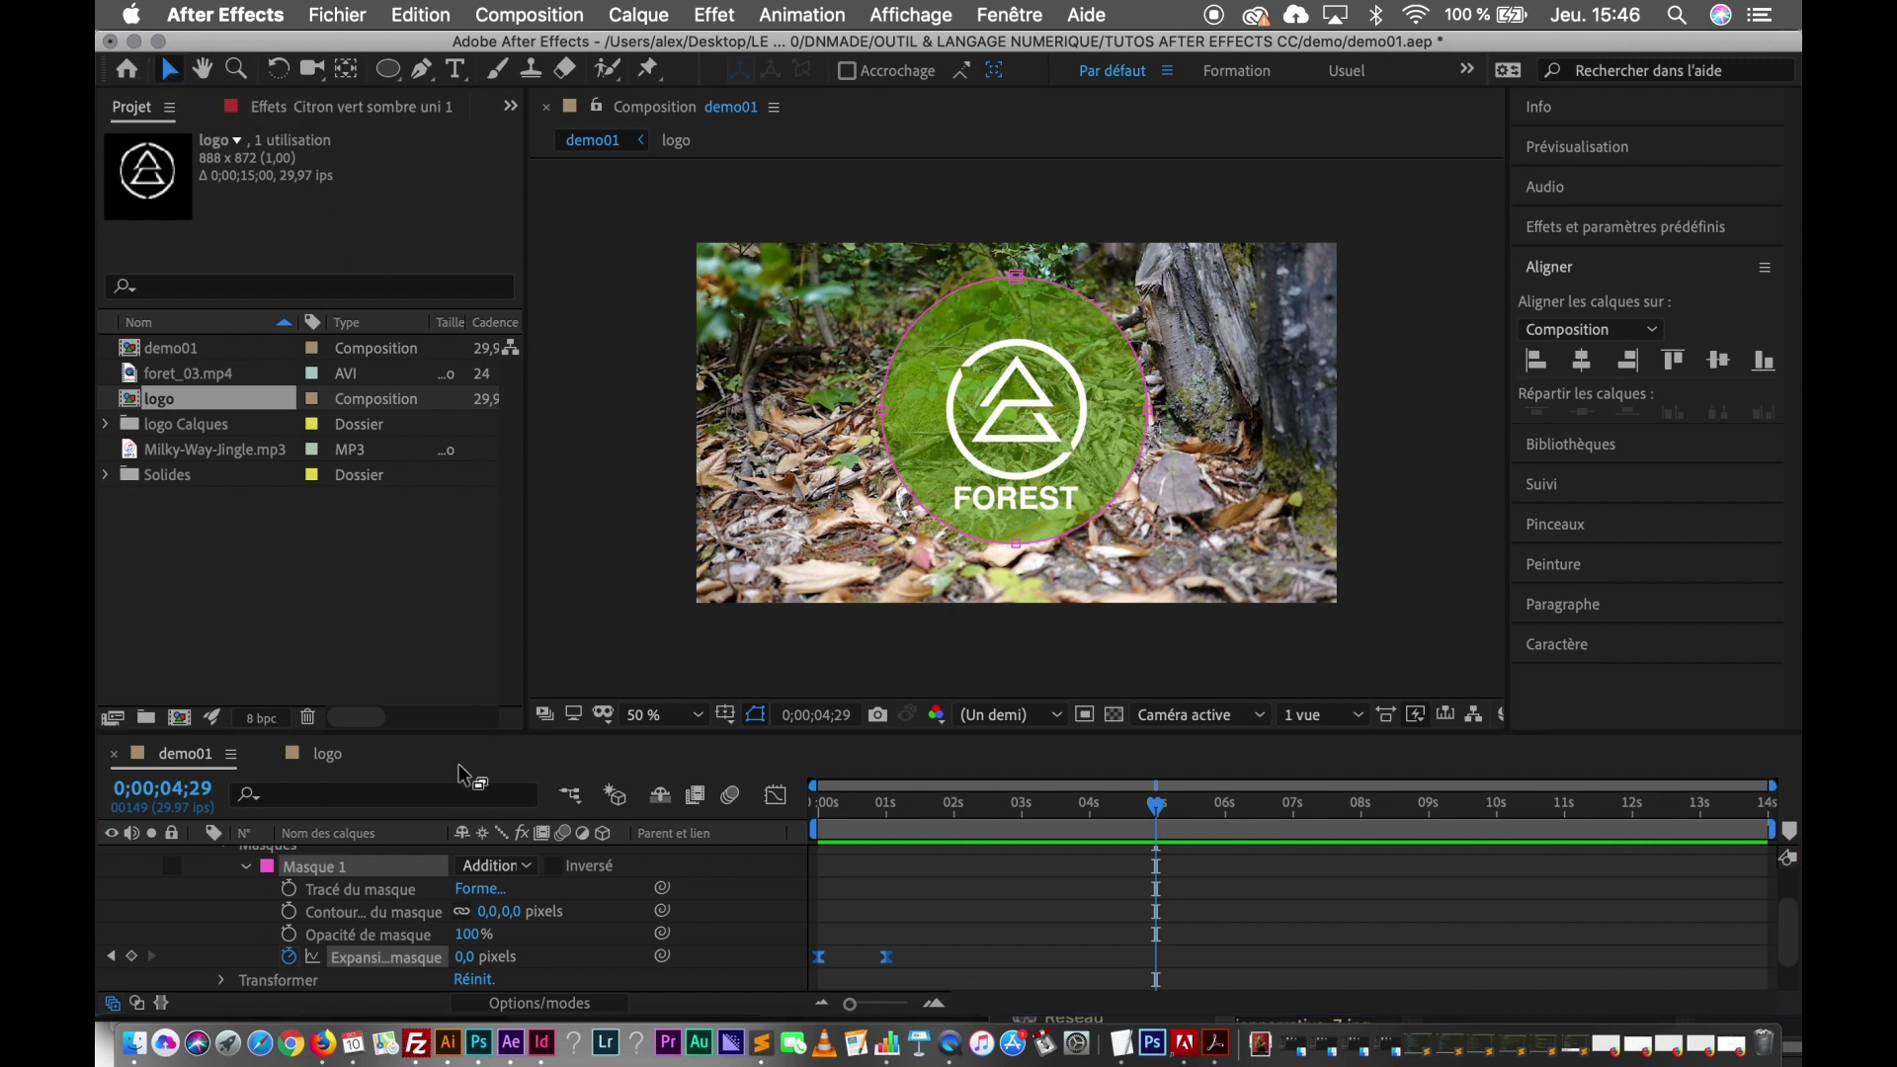
left_click(385, 882)
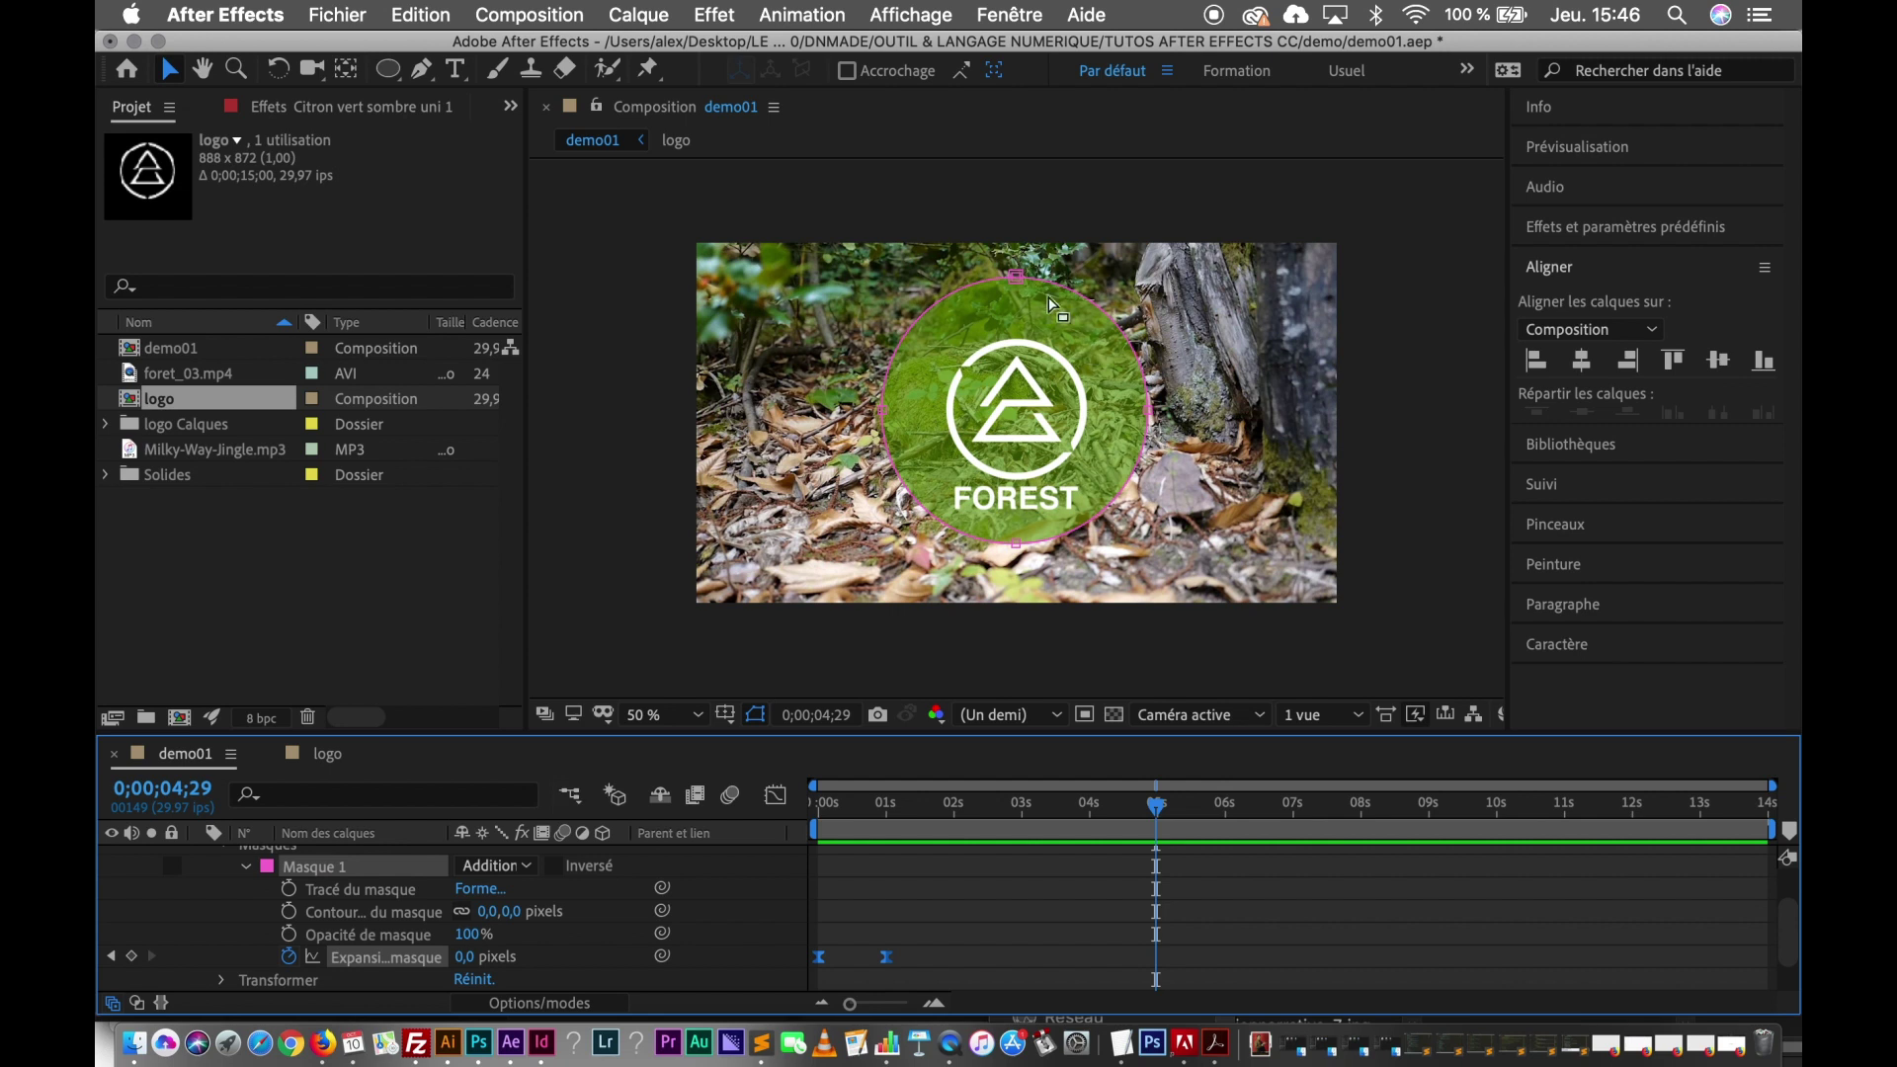
left_click(1015, 274)
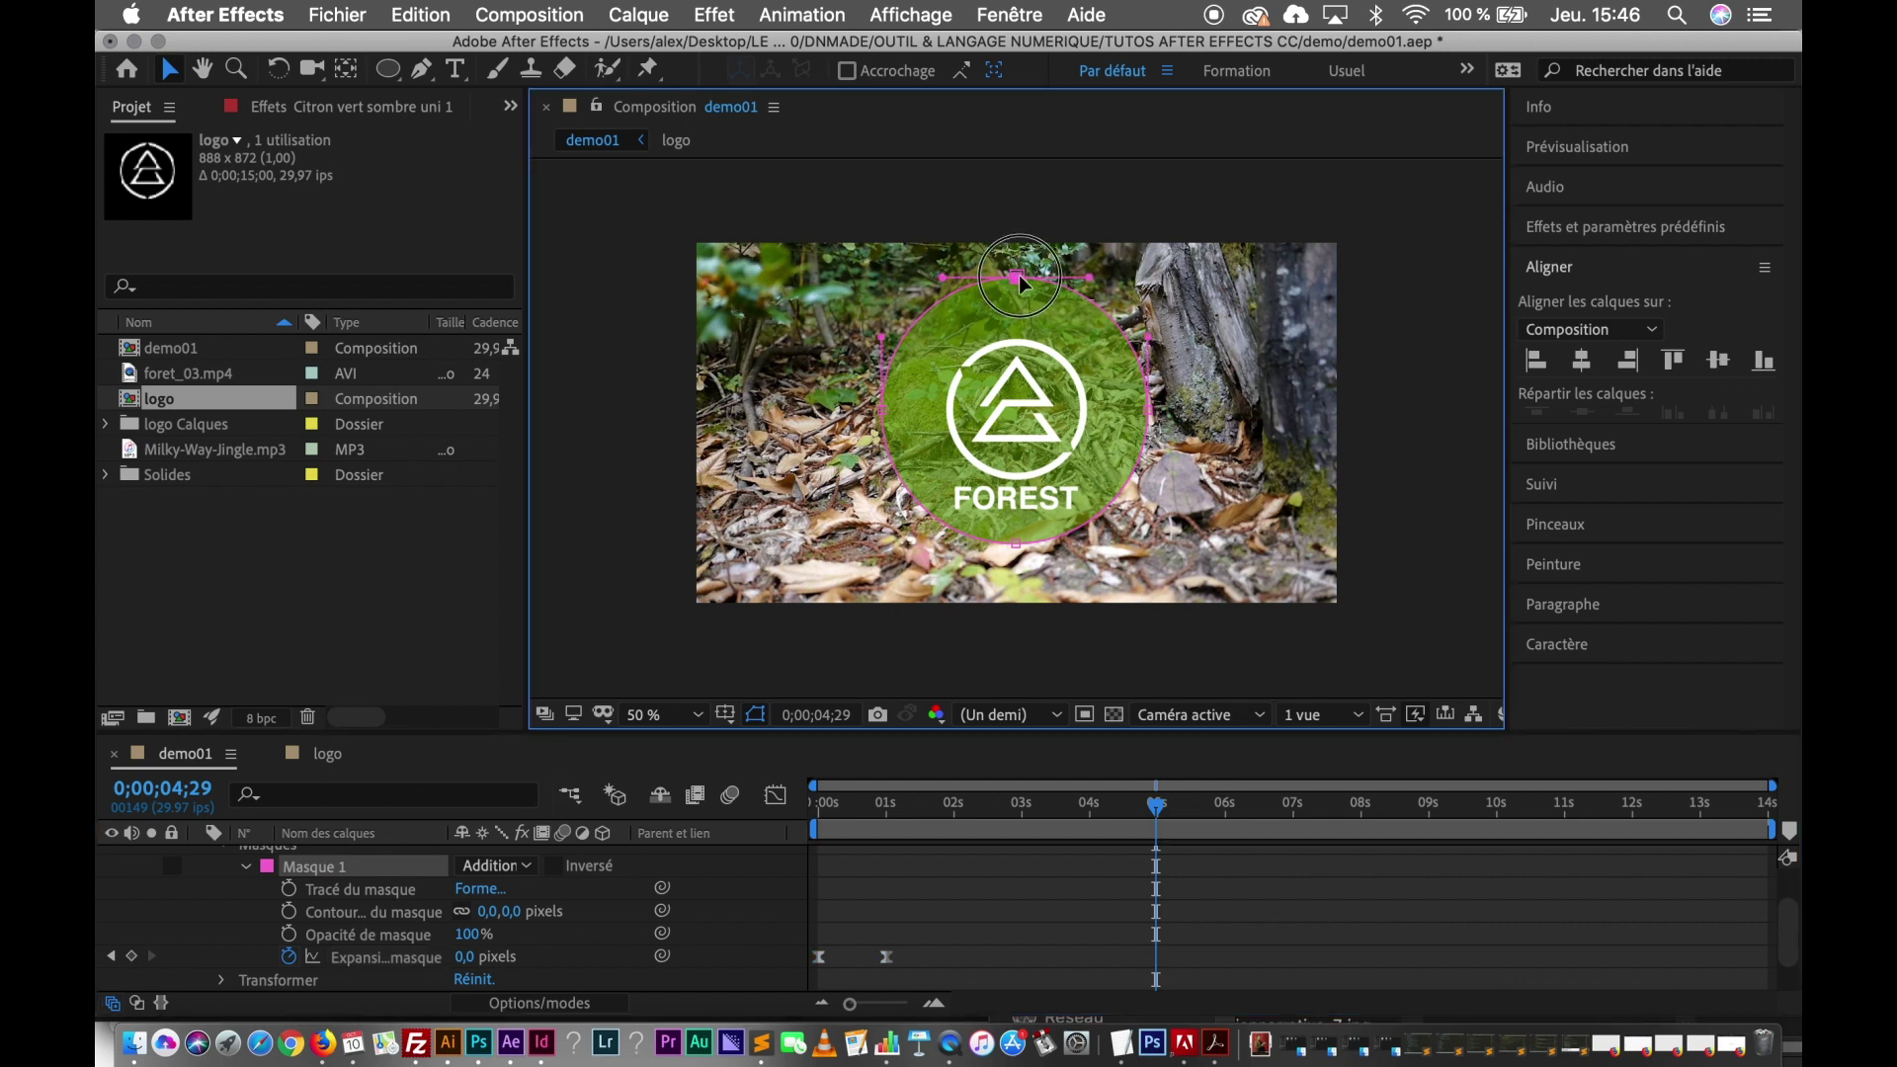
left_click(1017, 274)
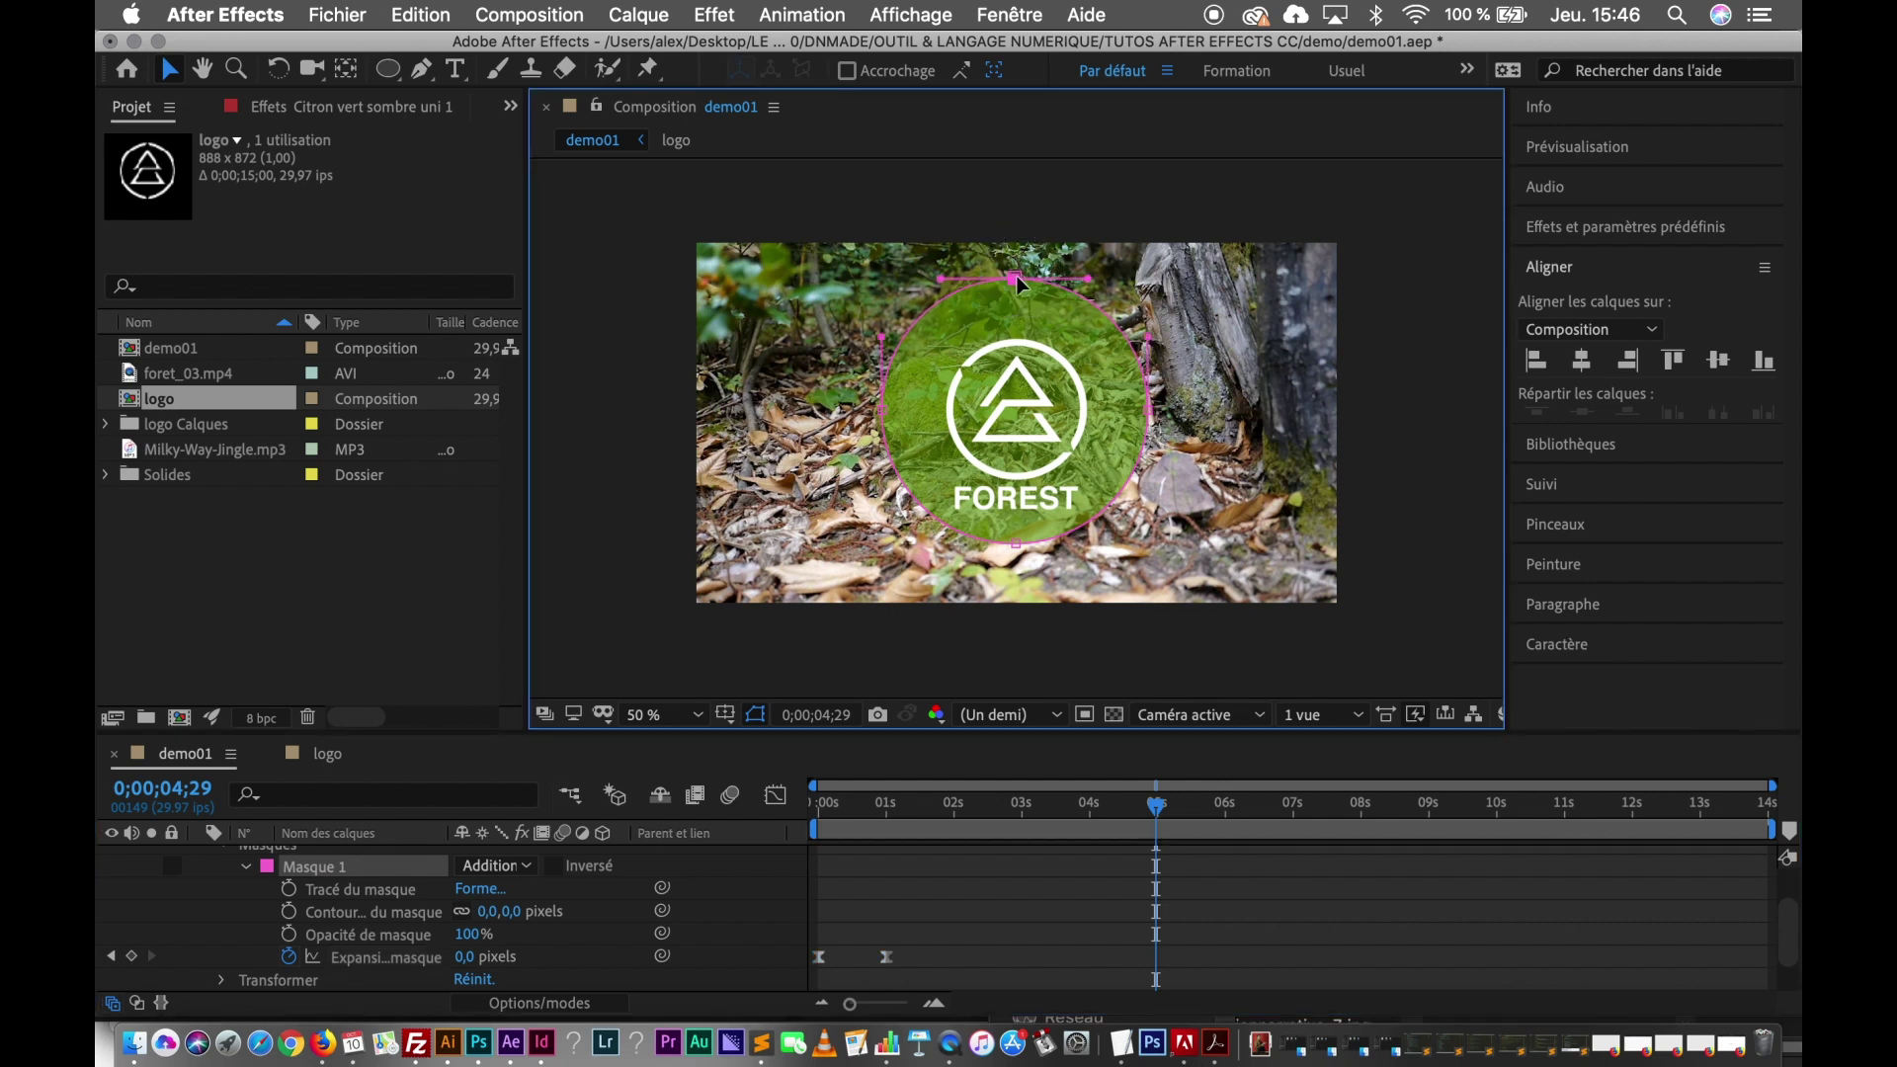
double_click(919, 403)
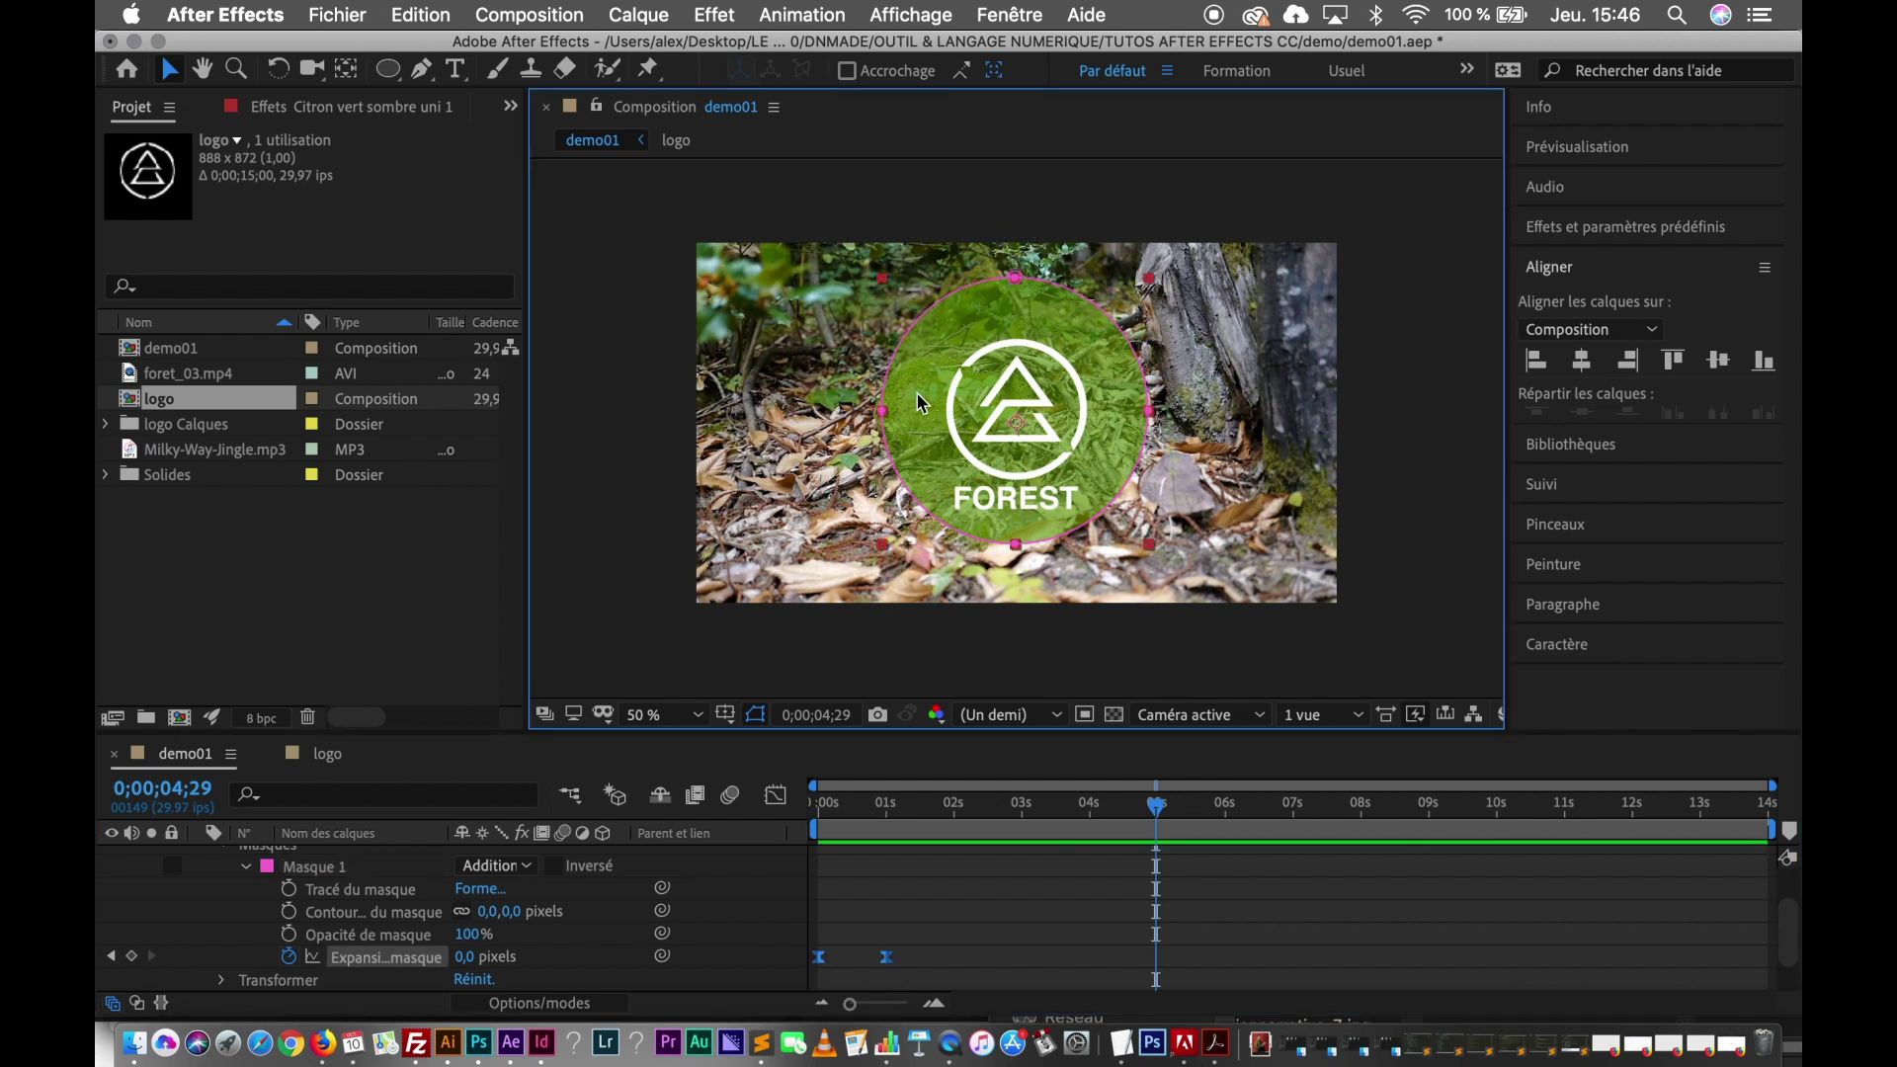
left_click(401, 873)
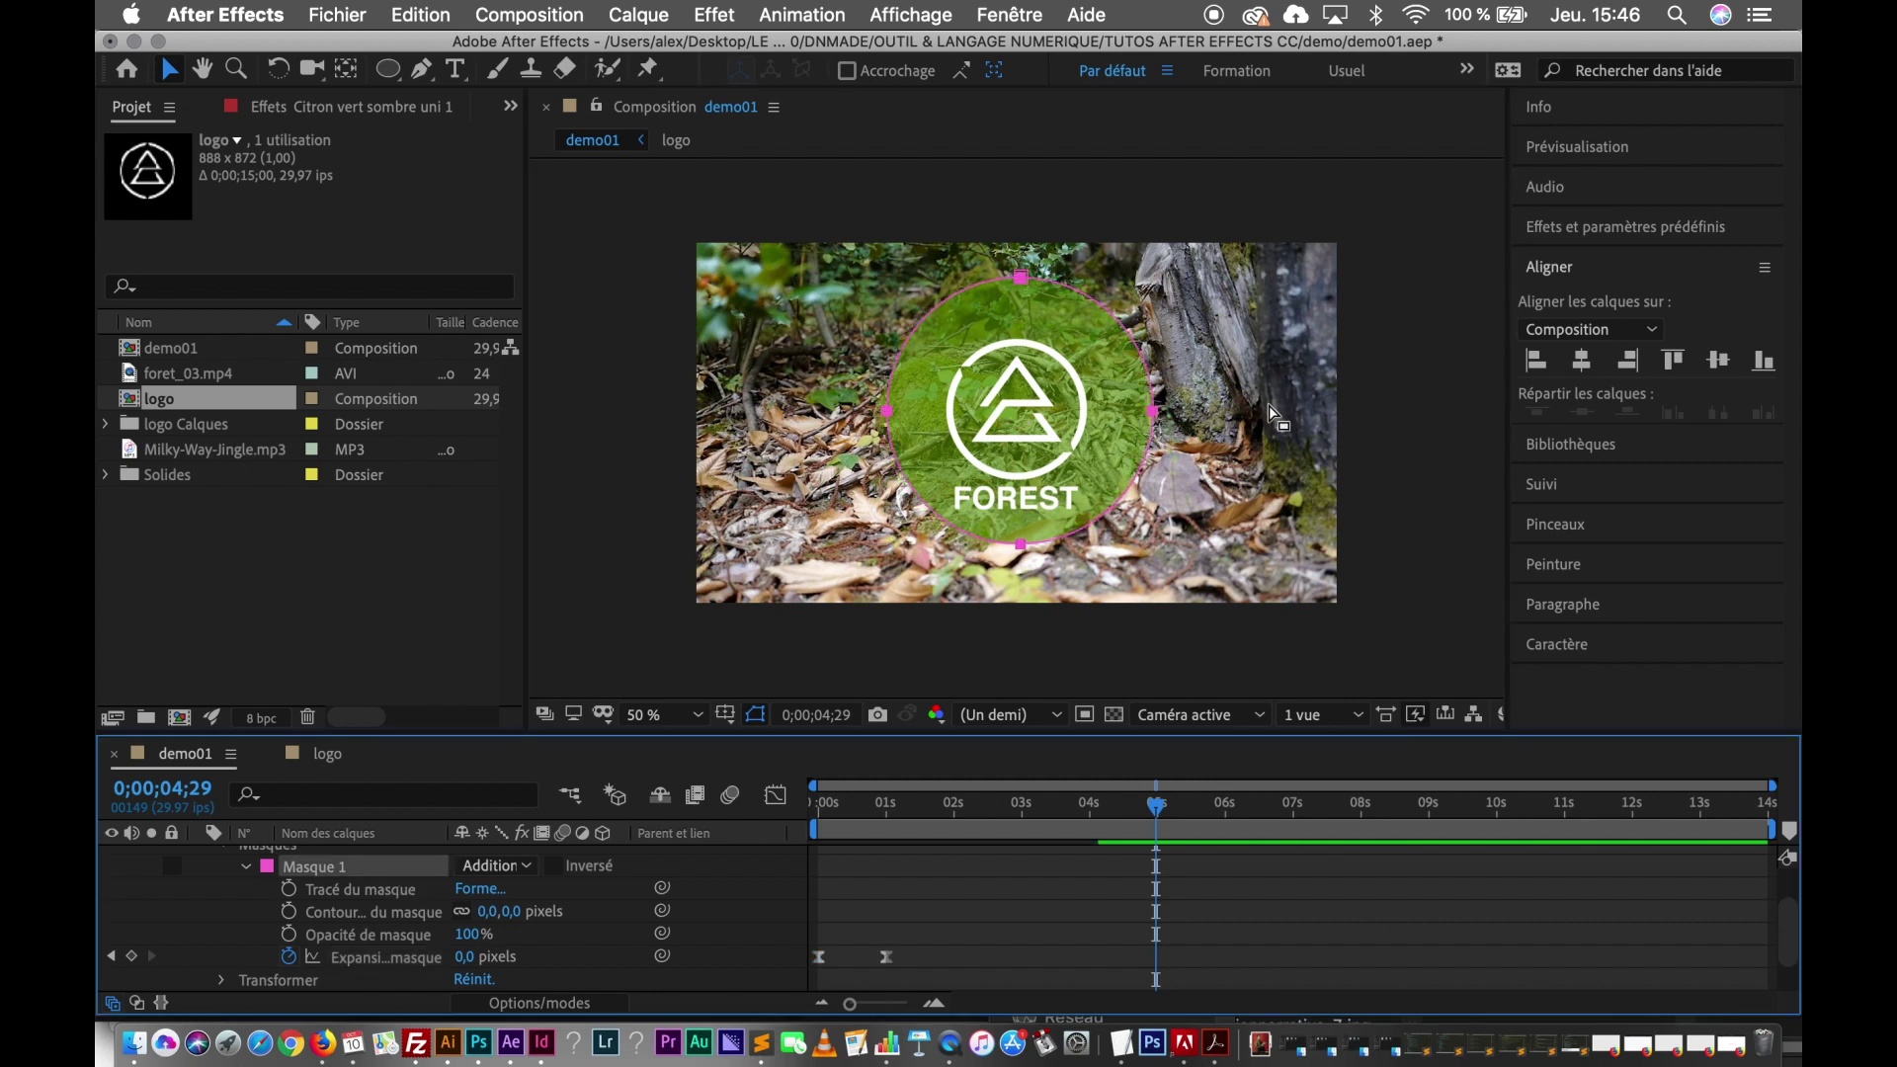
key("shift+Right")
key("shift+Down")
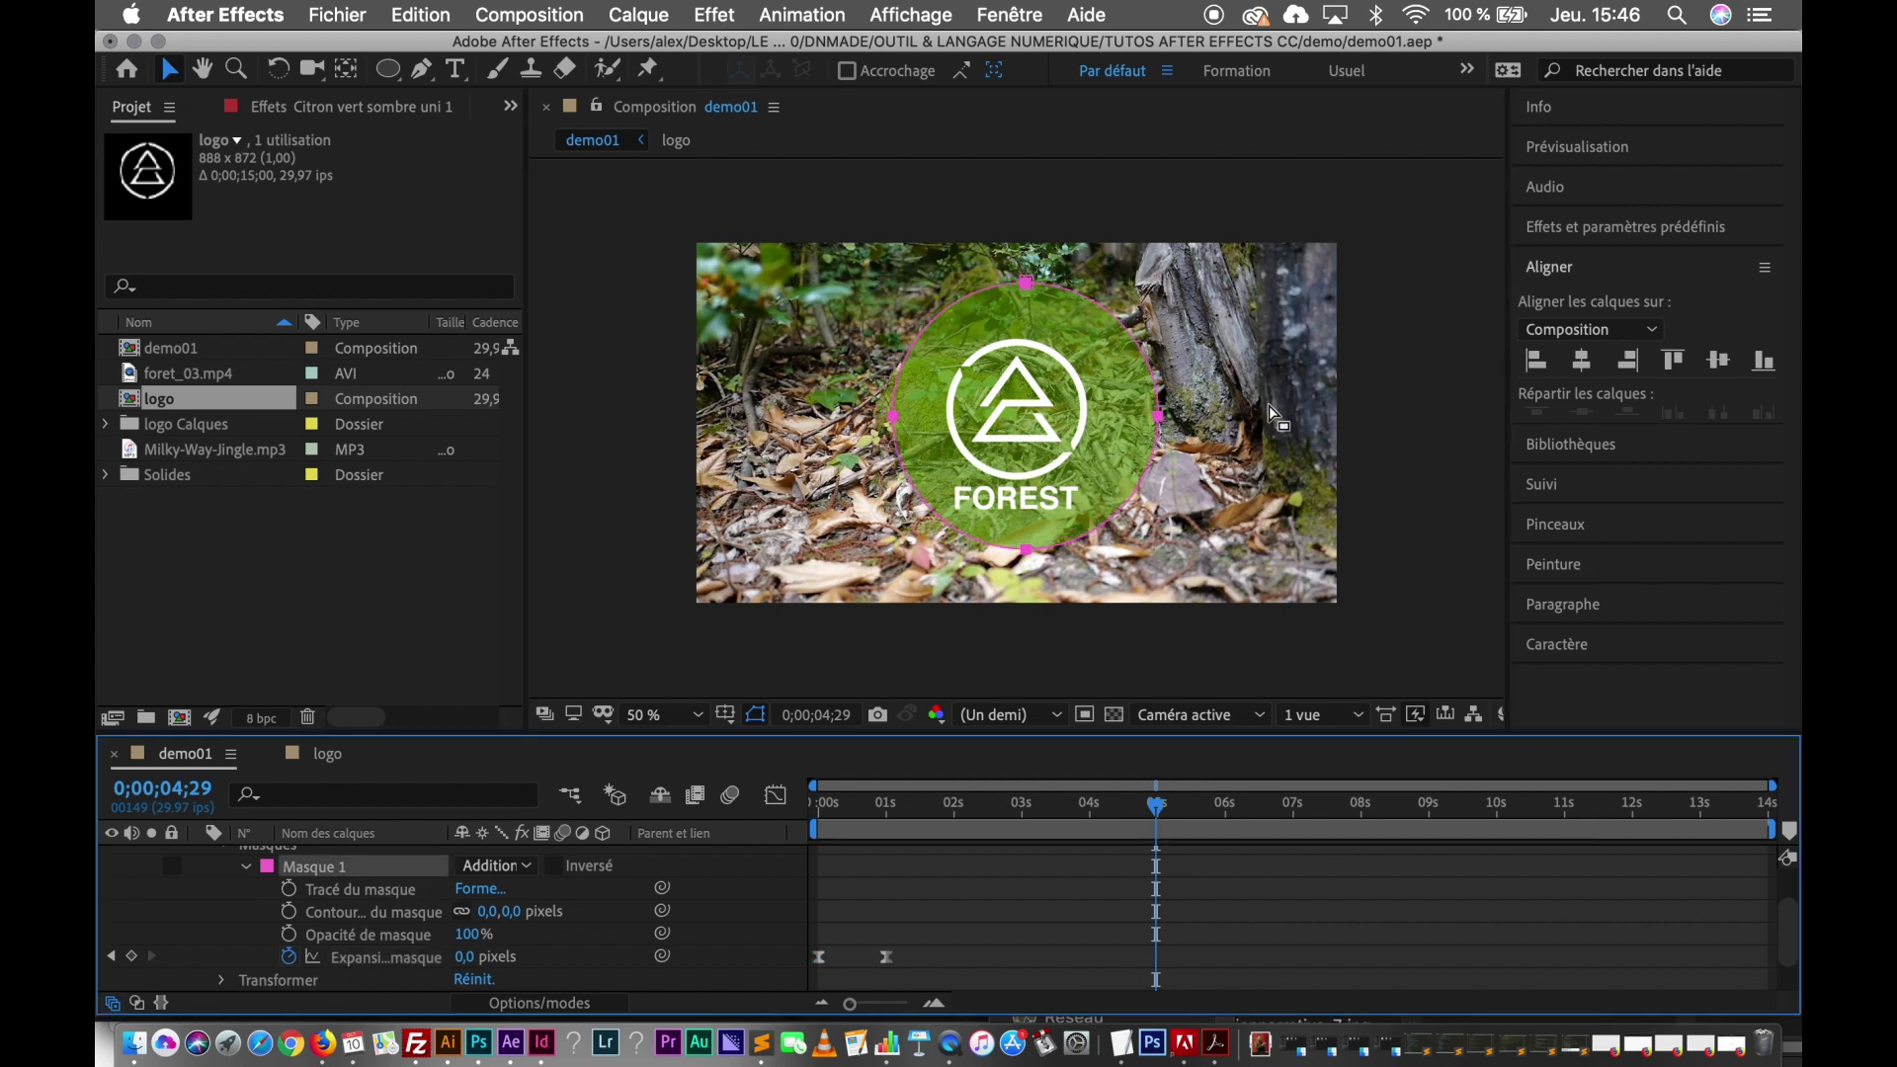
key("shift+Left")
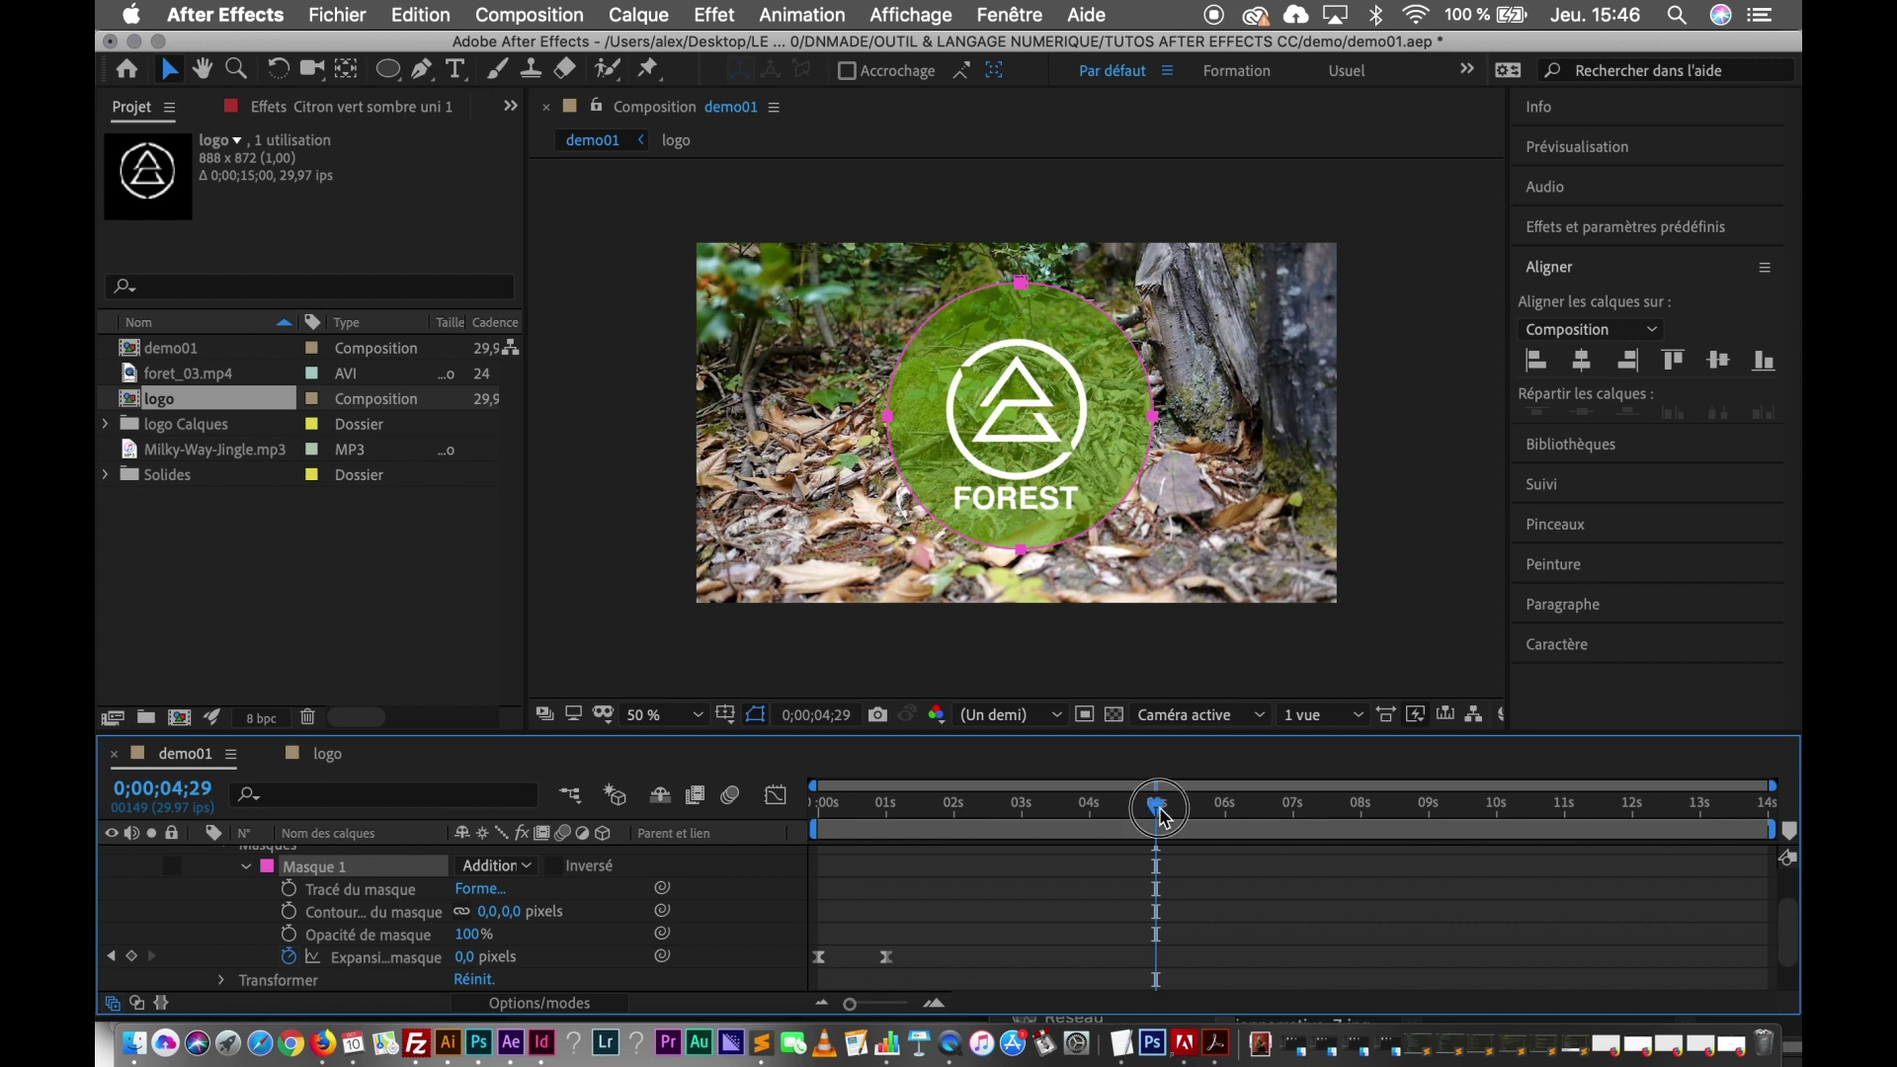
Return to 0;00;00;00 and play back the composition to check the repositioned mask.
left_click_drag(1165, 817, 746, 826)
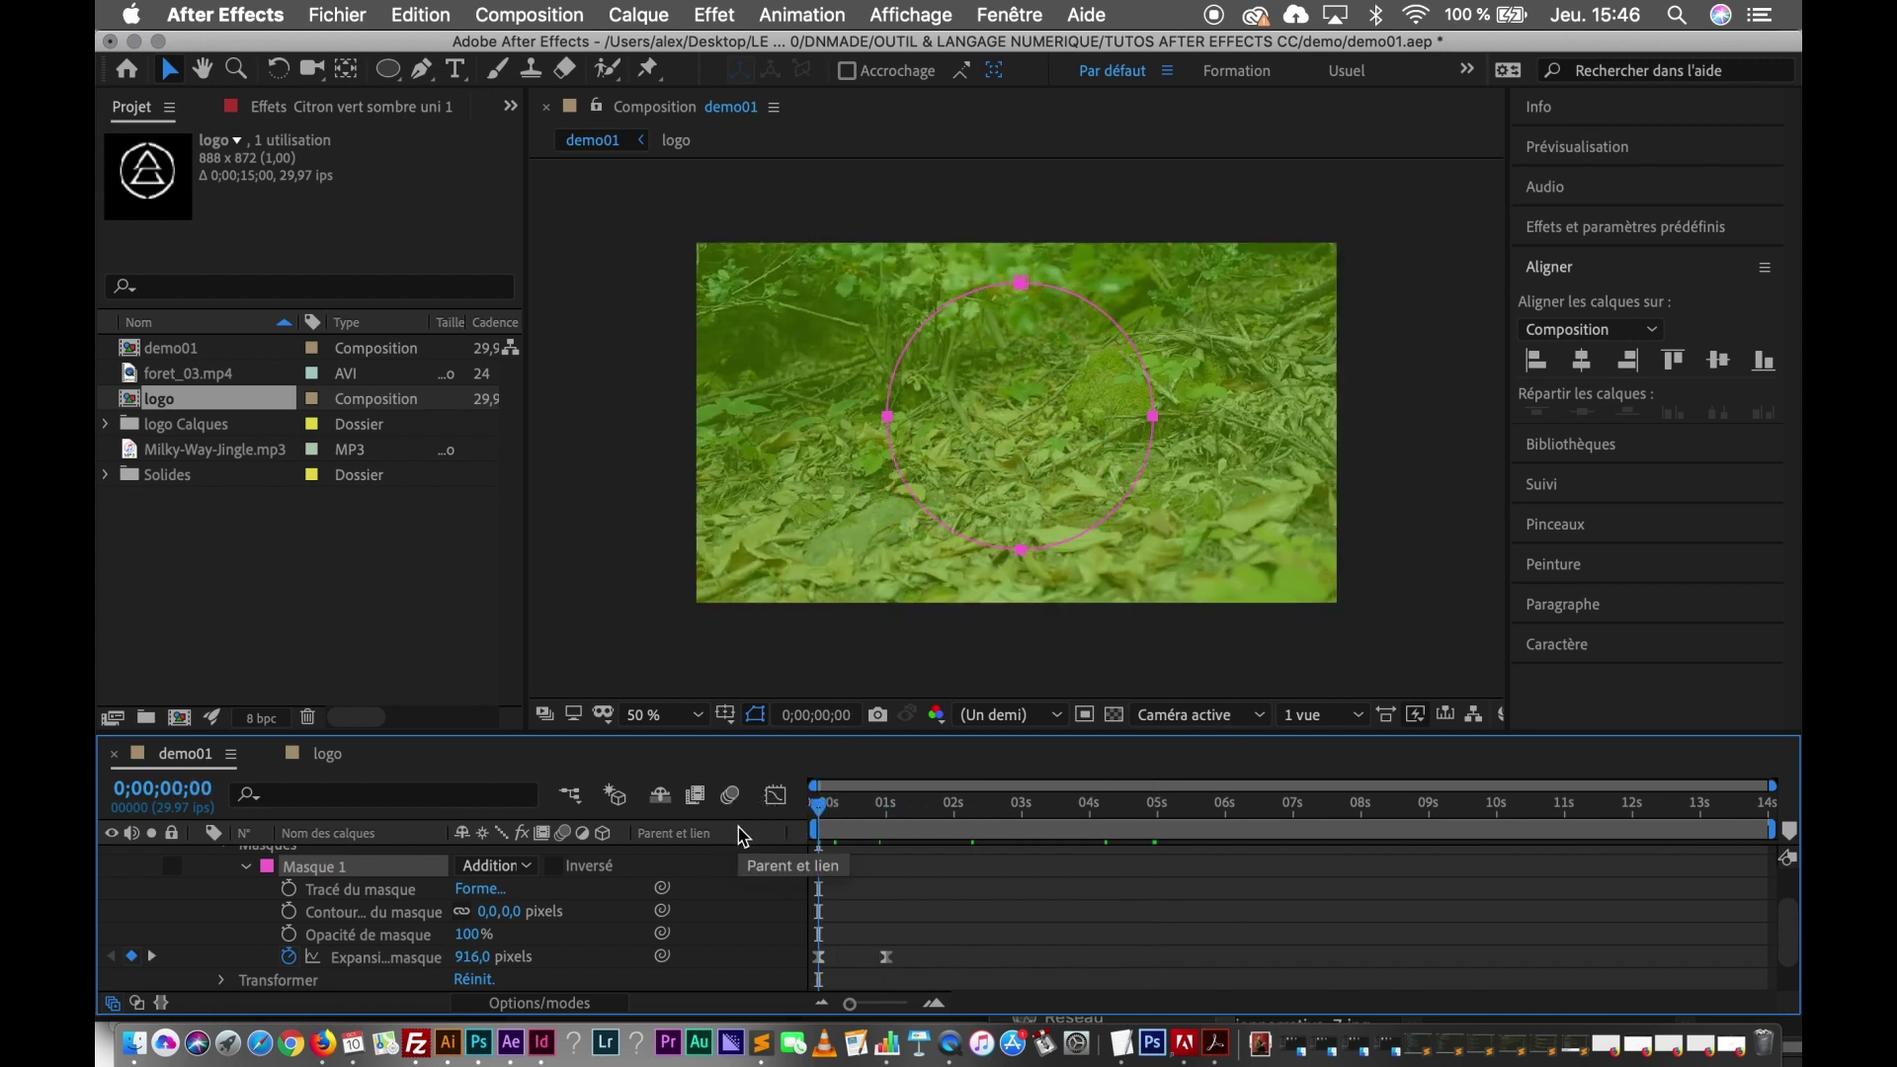
key("space")
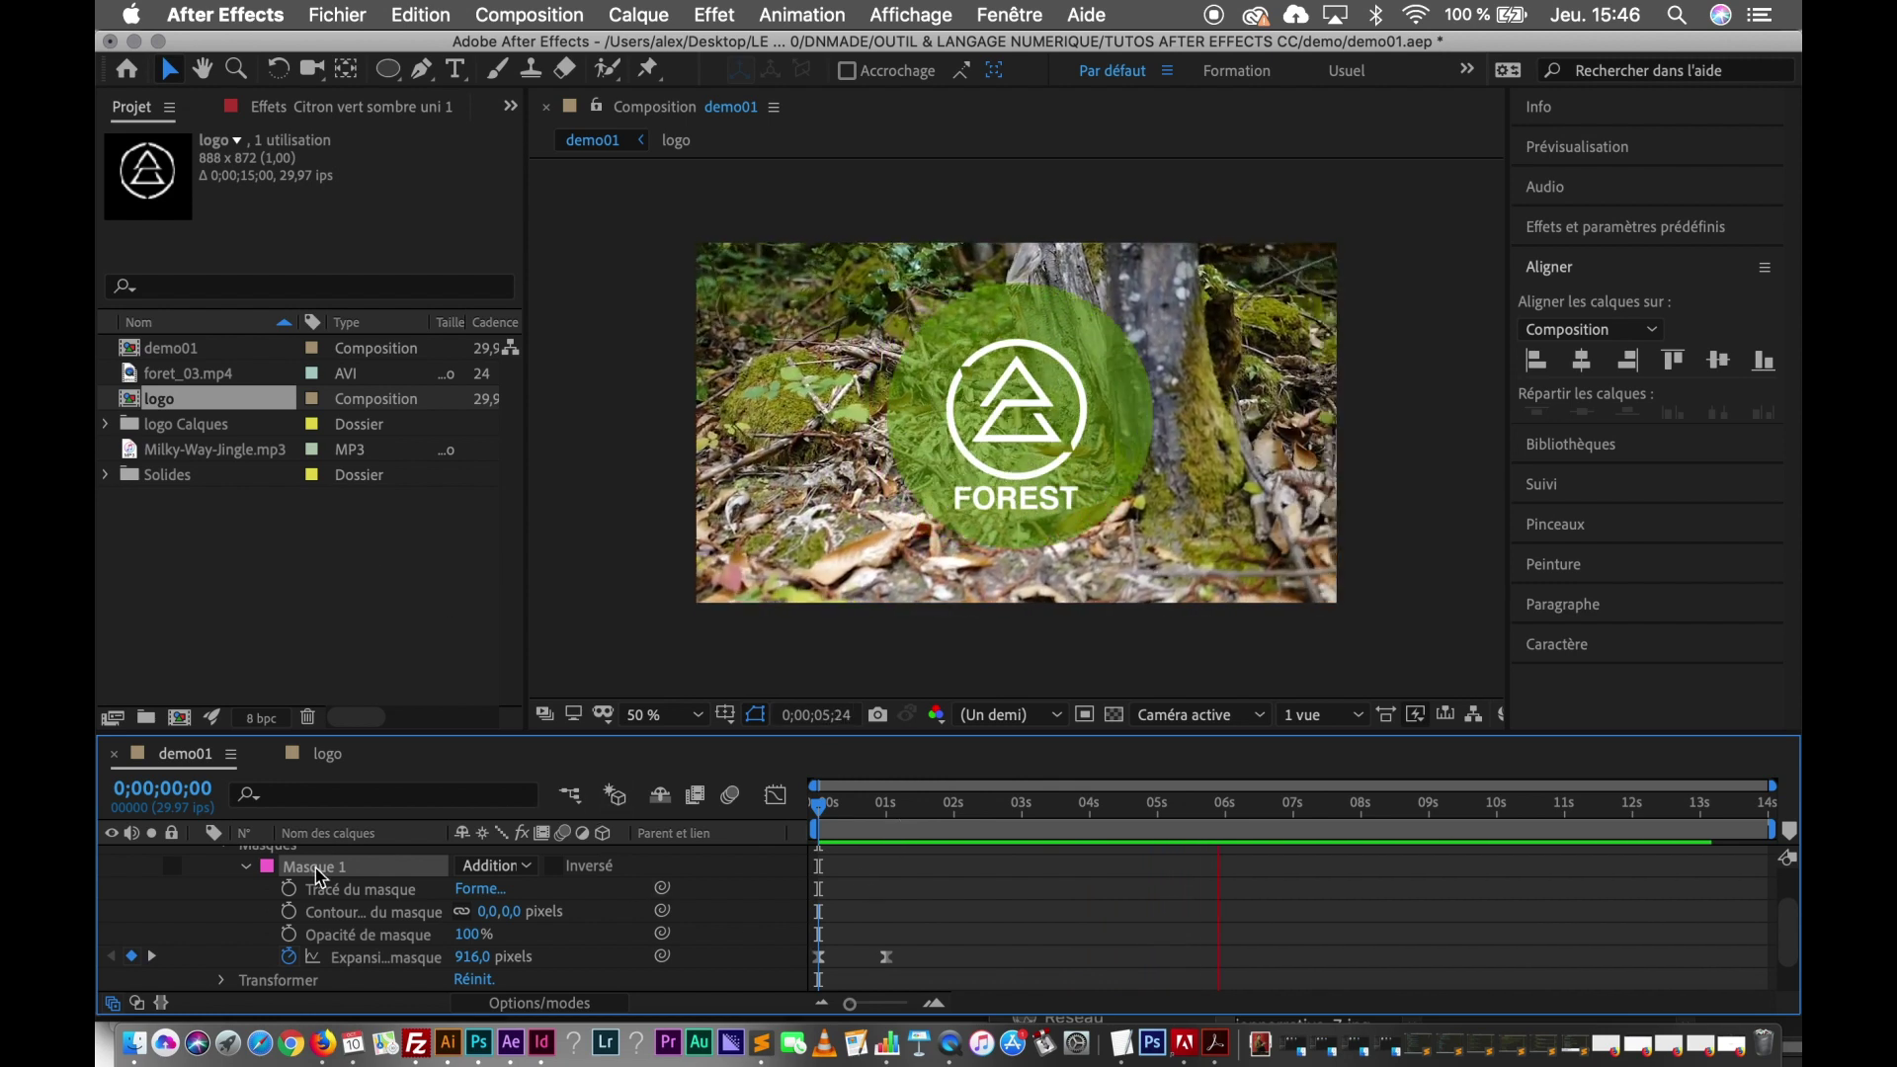
key("space")
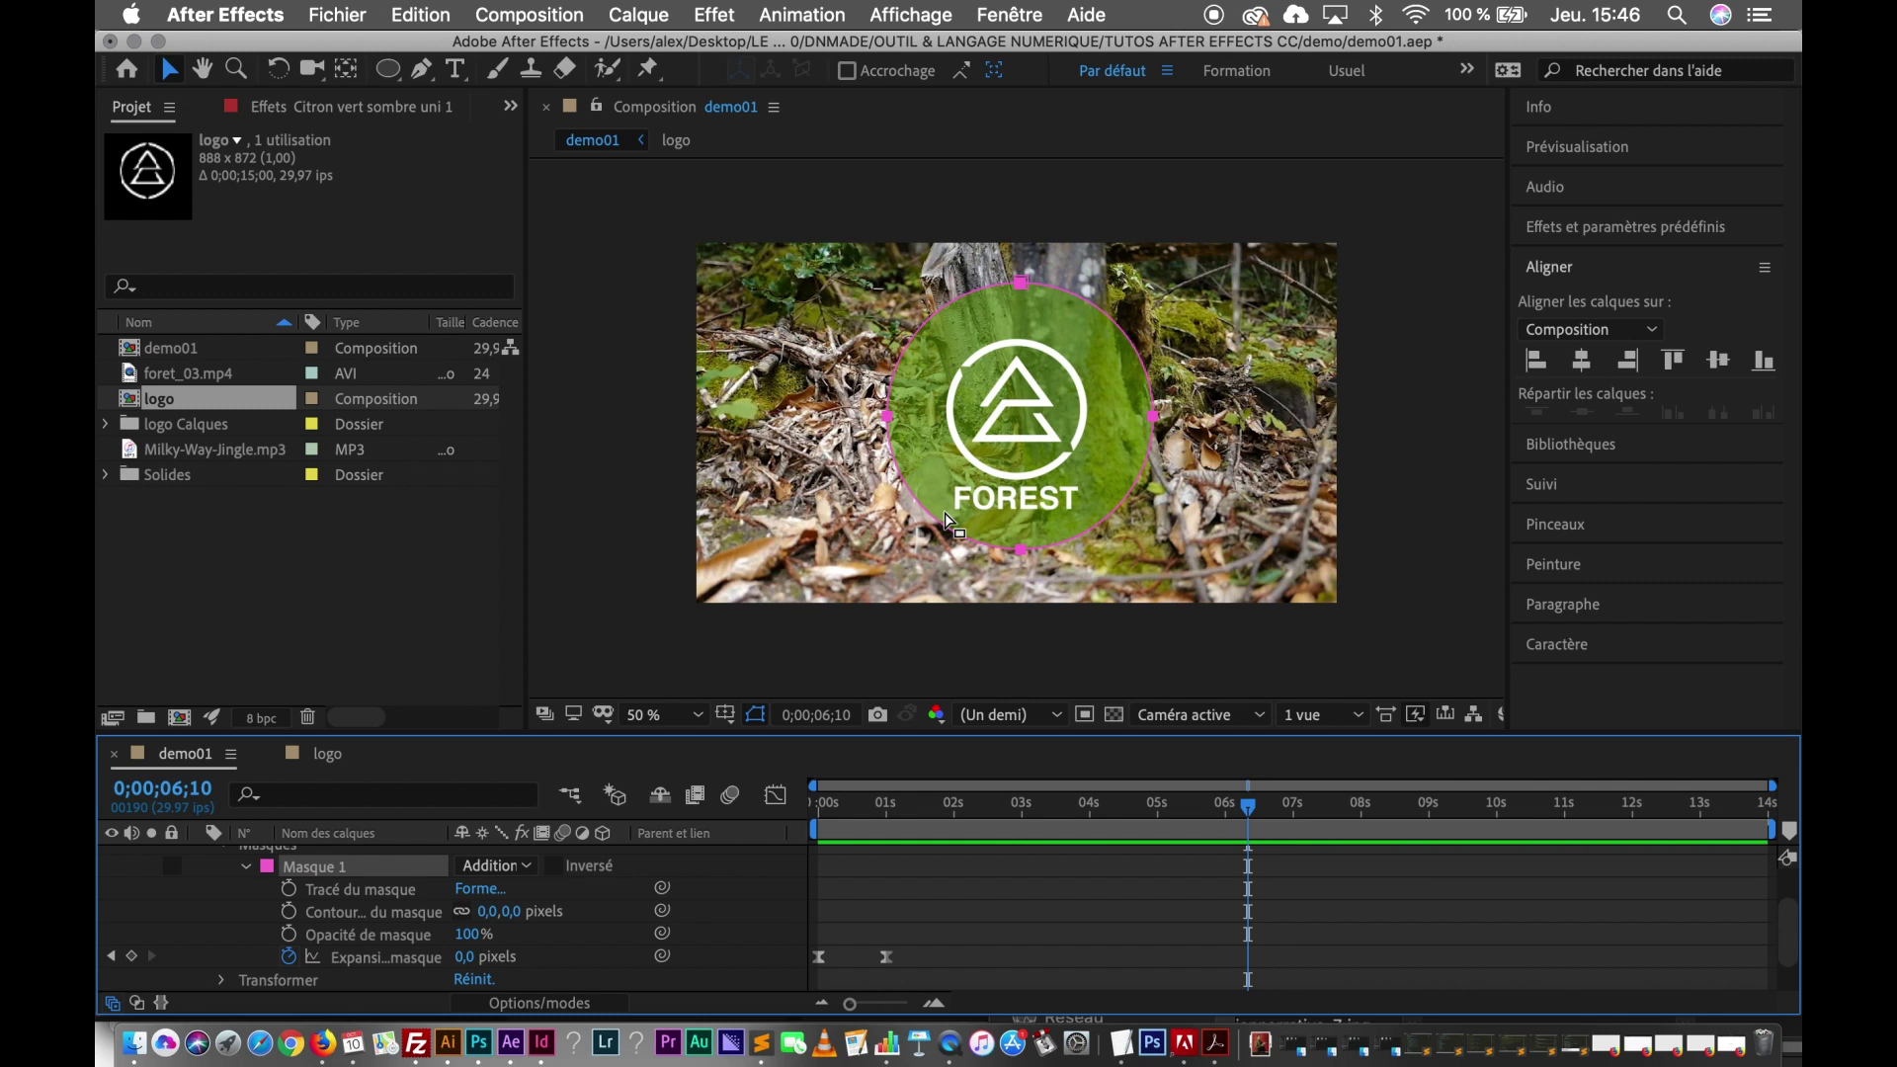
Activate the Ellipse tool and switch from it to the Pen tool.
left_click(400, 77)
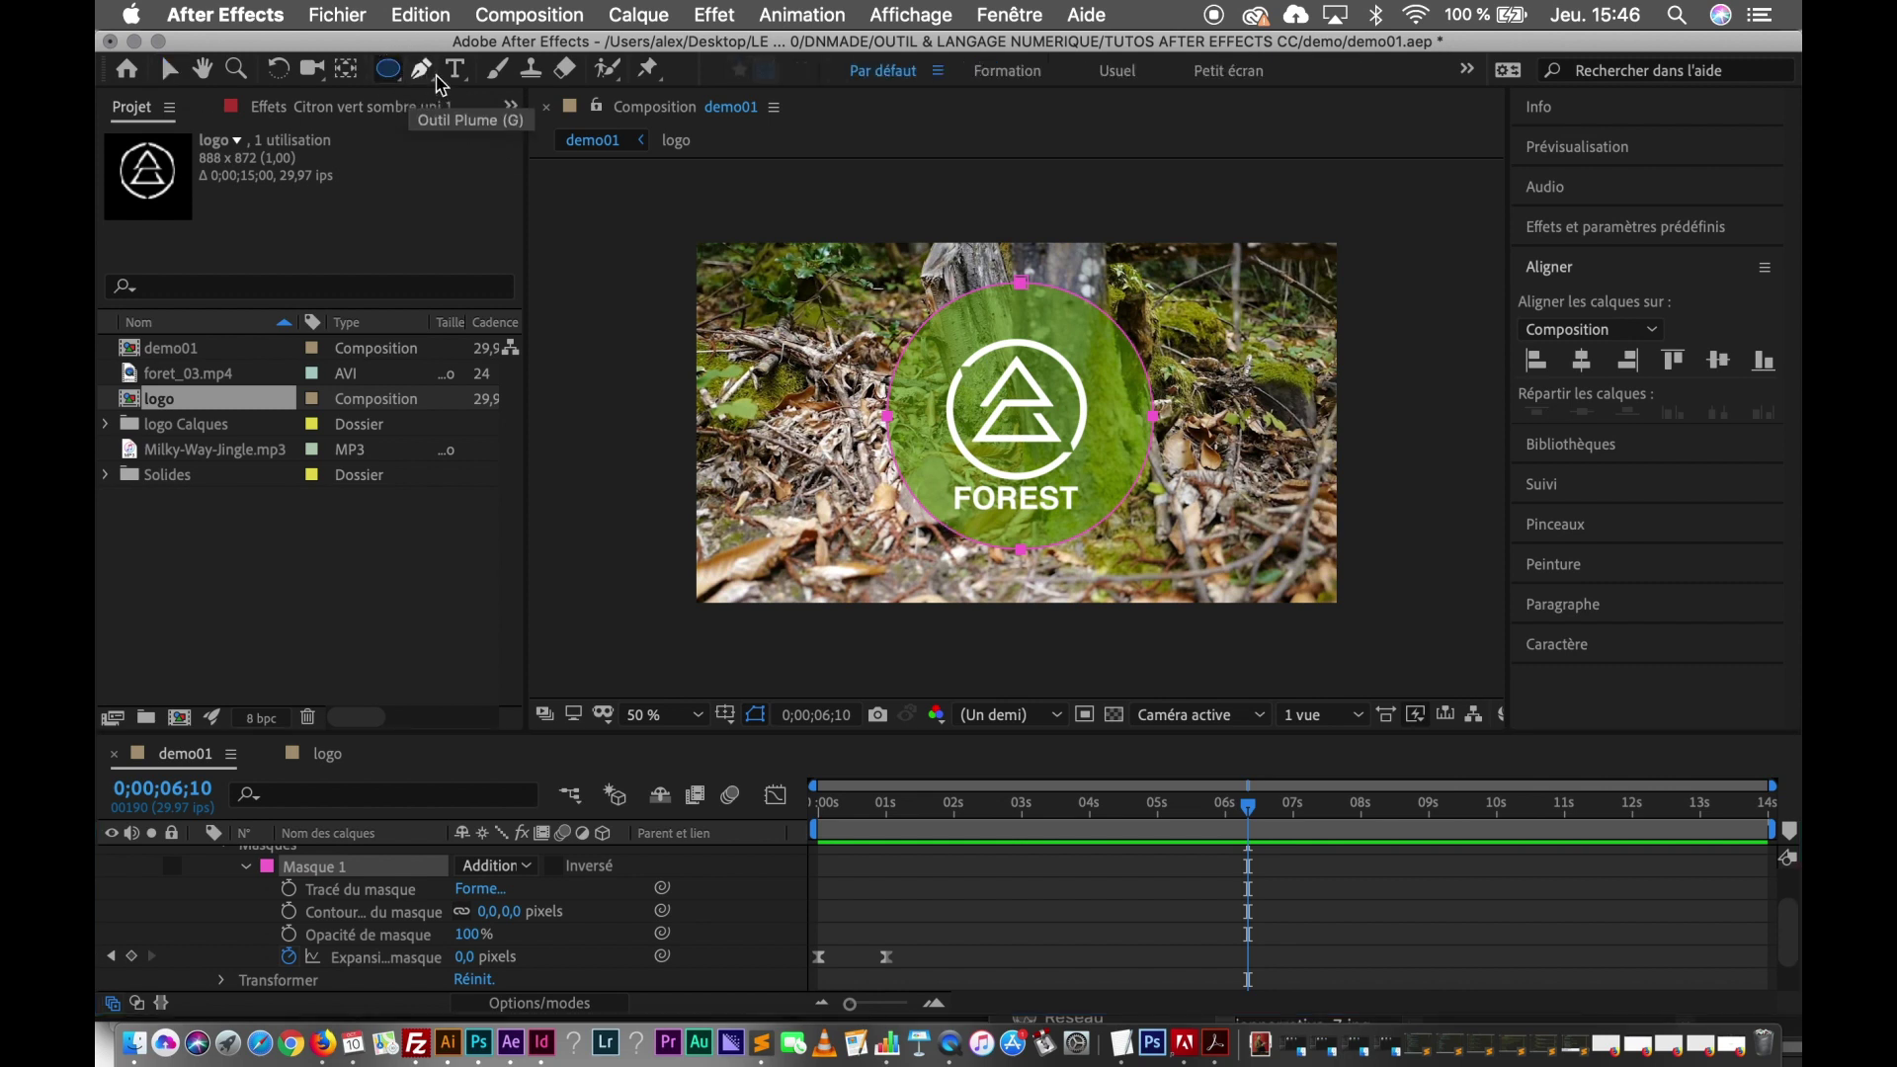
left_click(425, 77)
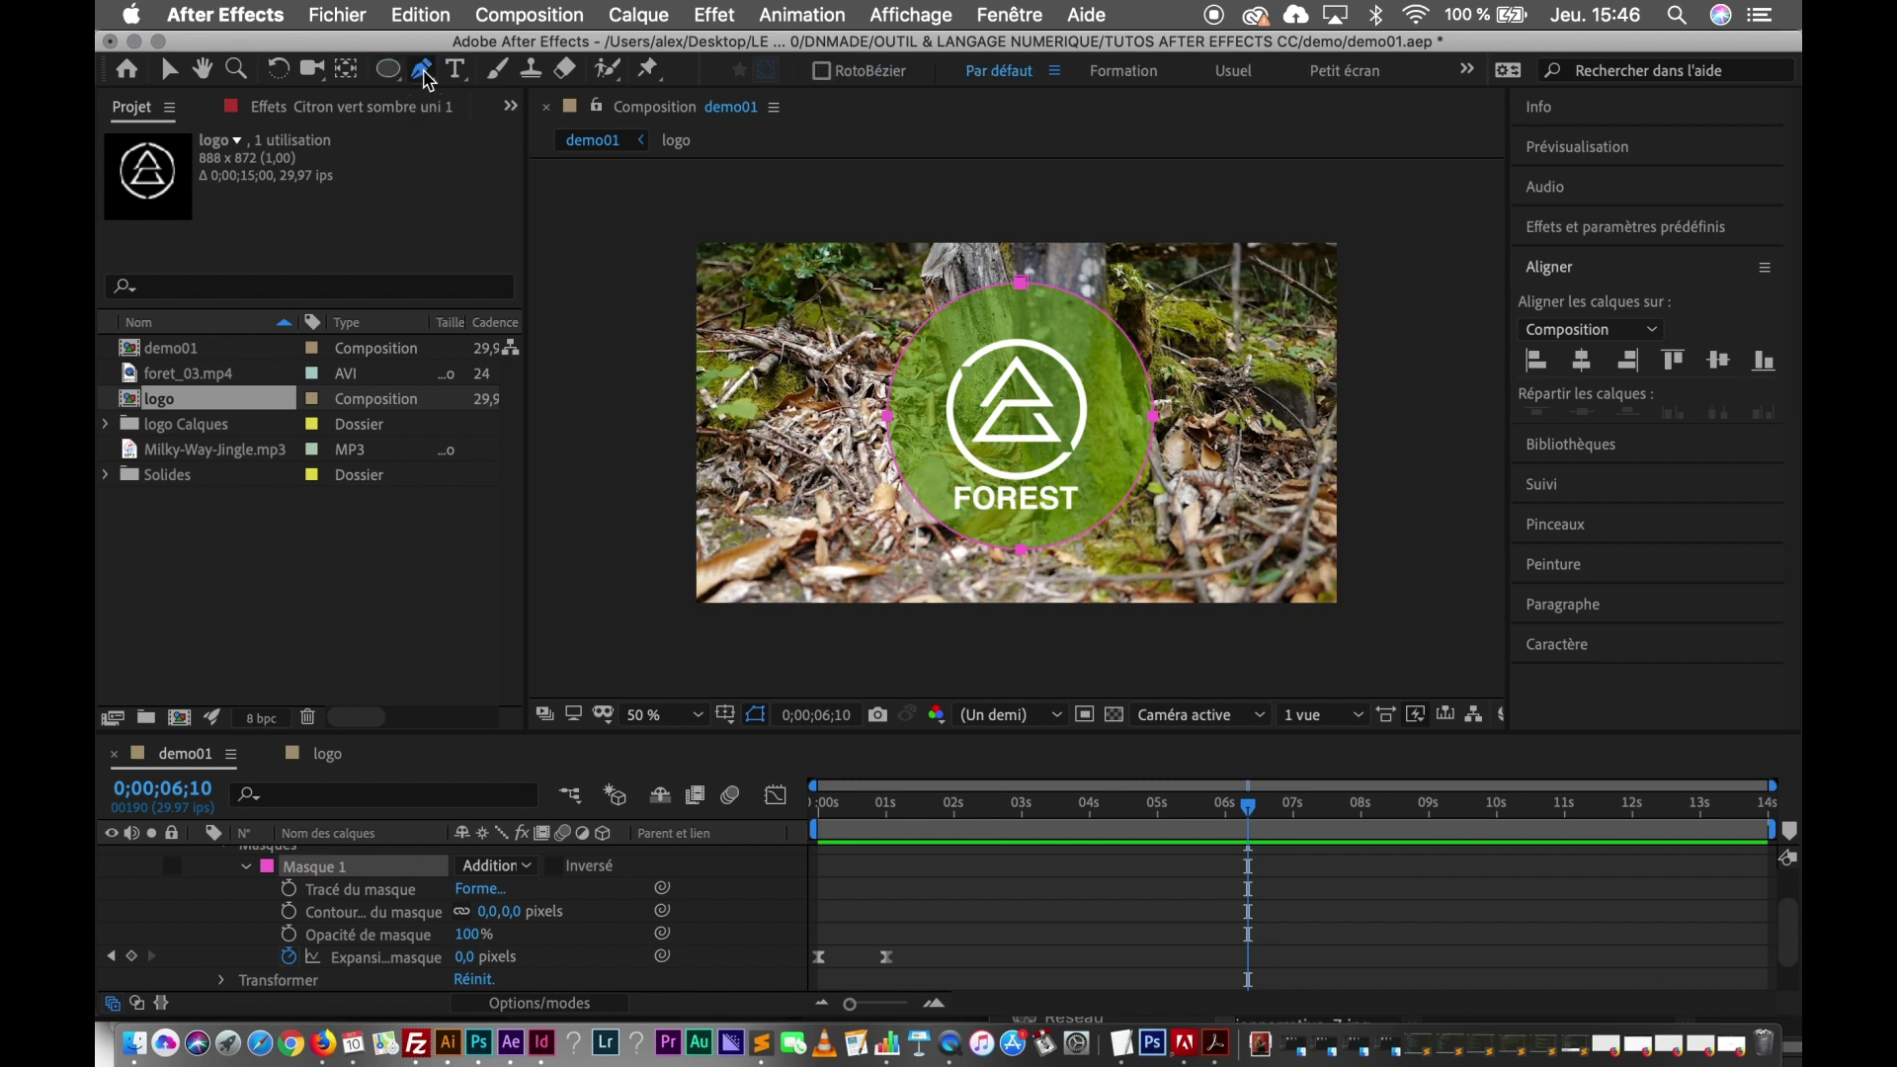